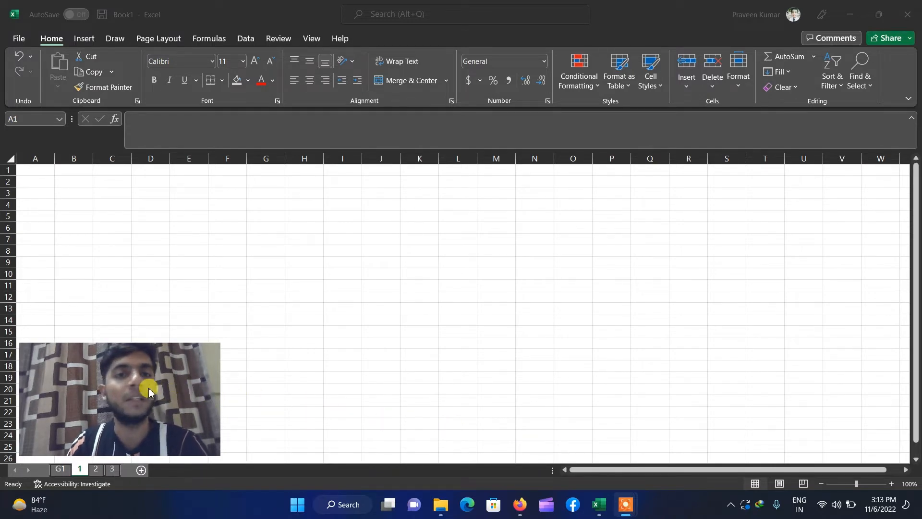
- View the account and product information on the File page, then return to the worksheet
left_click_drag(134, 391, 818, 402)
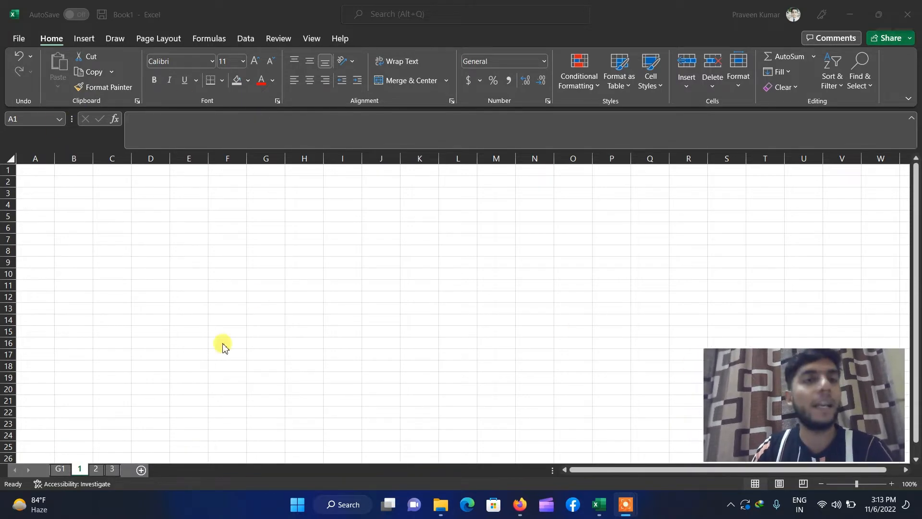
left_click(19, 40)
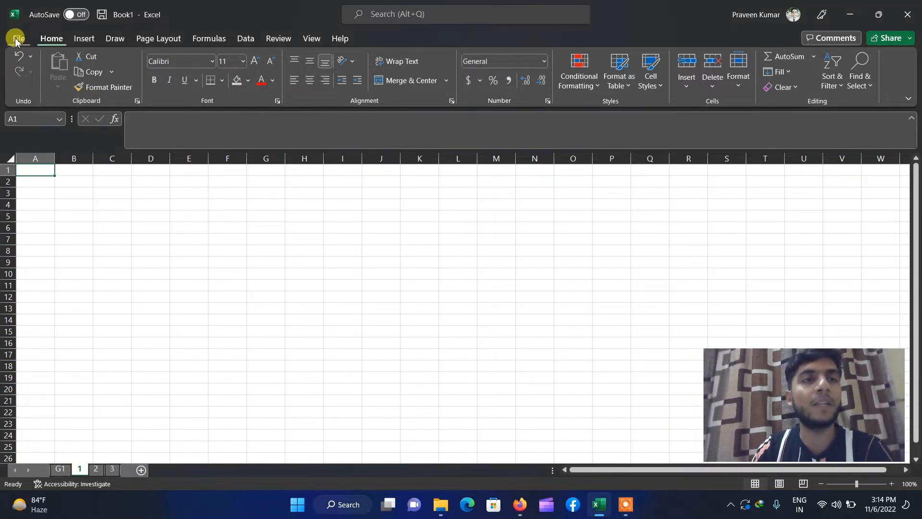
left_click(18, 39)
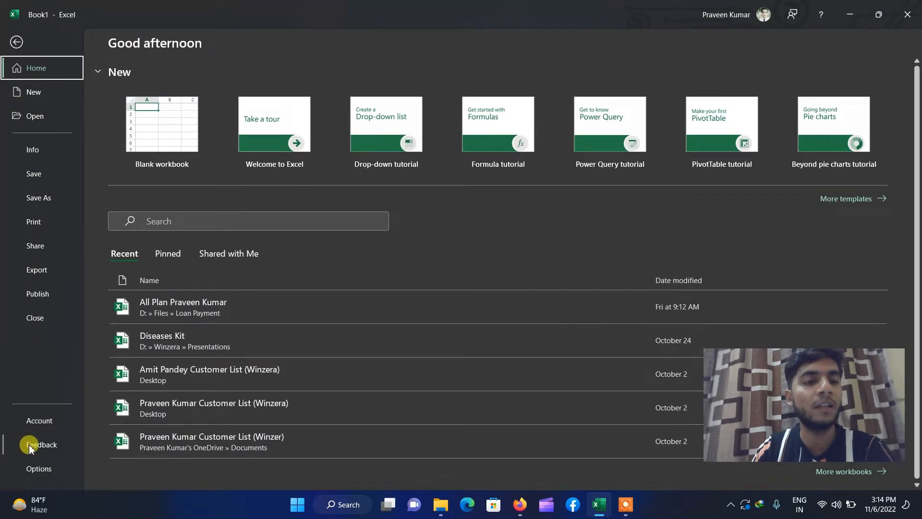
left_click(38, 423)
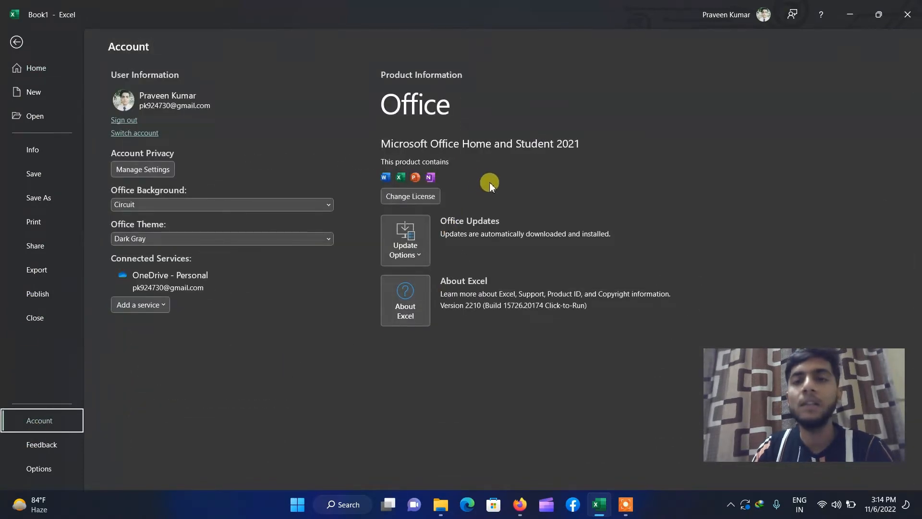
left_click(18, 41)
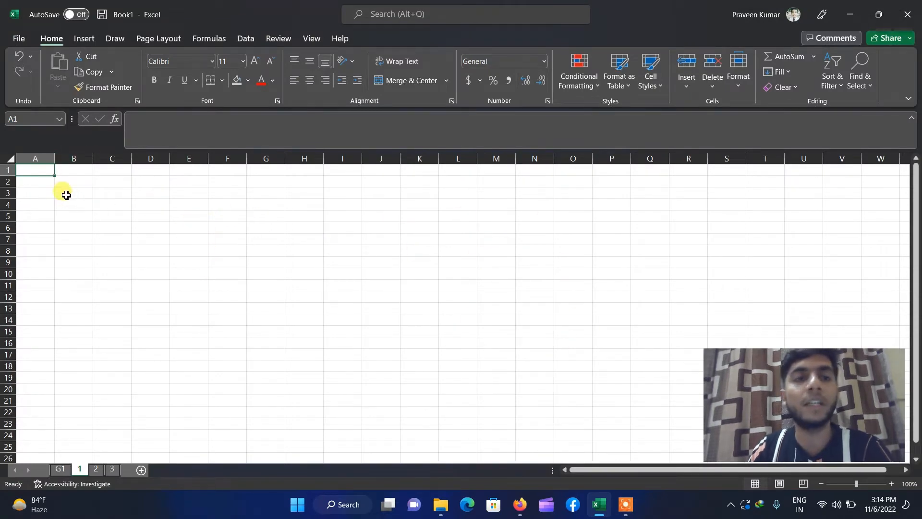
- Enter the number 2 in cell C2
left_click(106, 180)
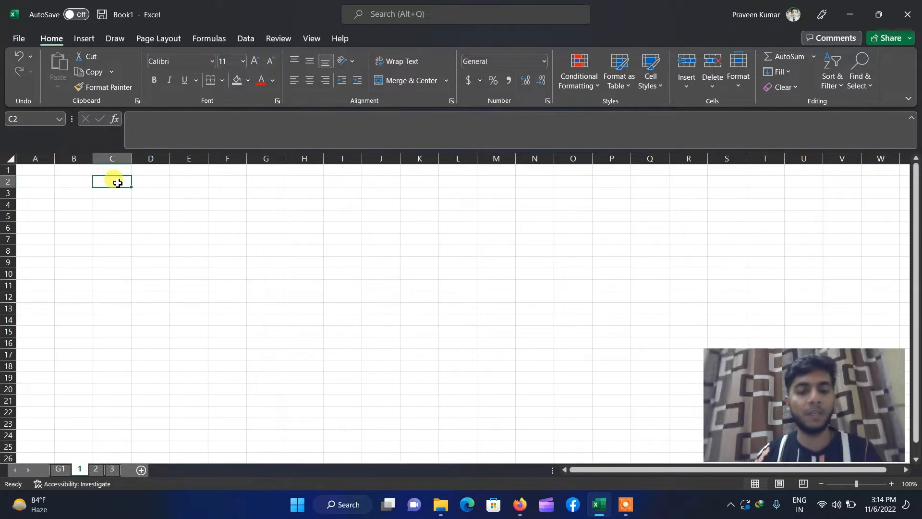
type("2")
key("Return")
left_click(114, 181)
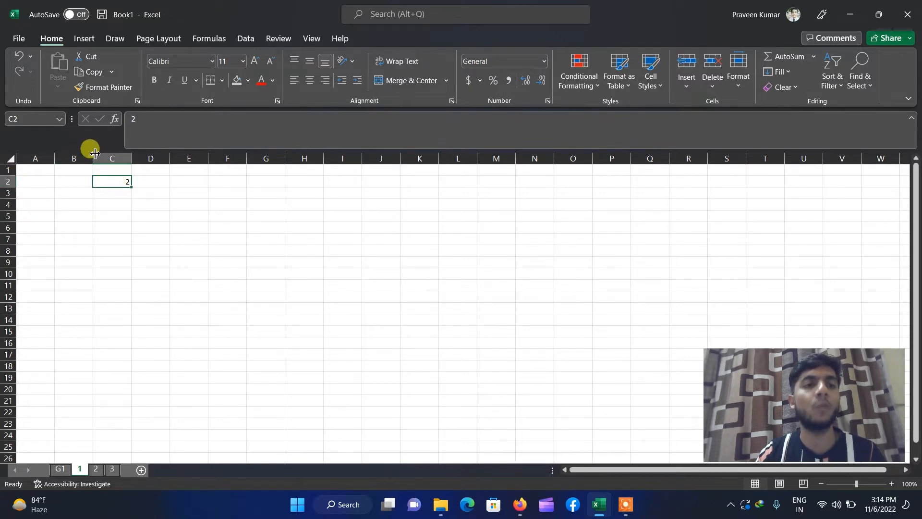
- Format C2 as bold with a gold fill colour
left_click(114, 191)
left_click(117, 182)
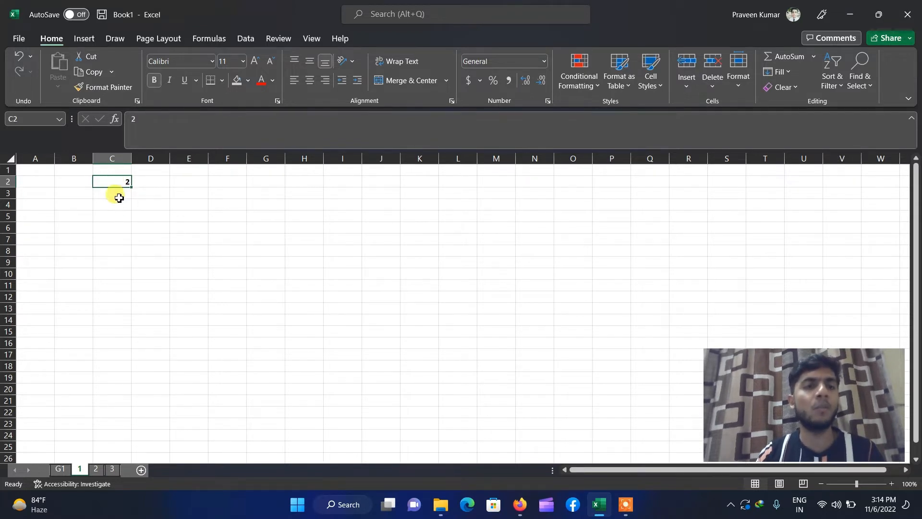
left_click(160, 84)
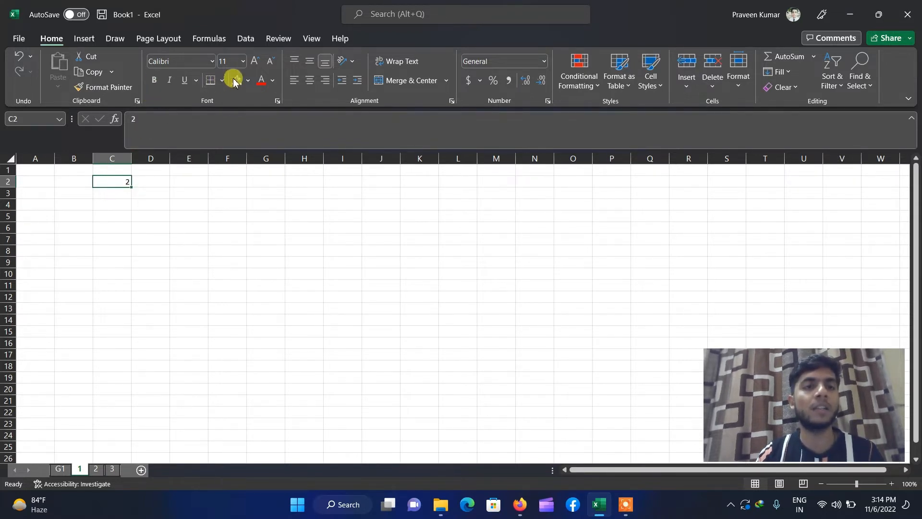
left_click(149, 79)
left_click(150, 79)
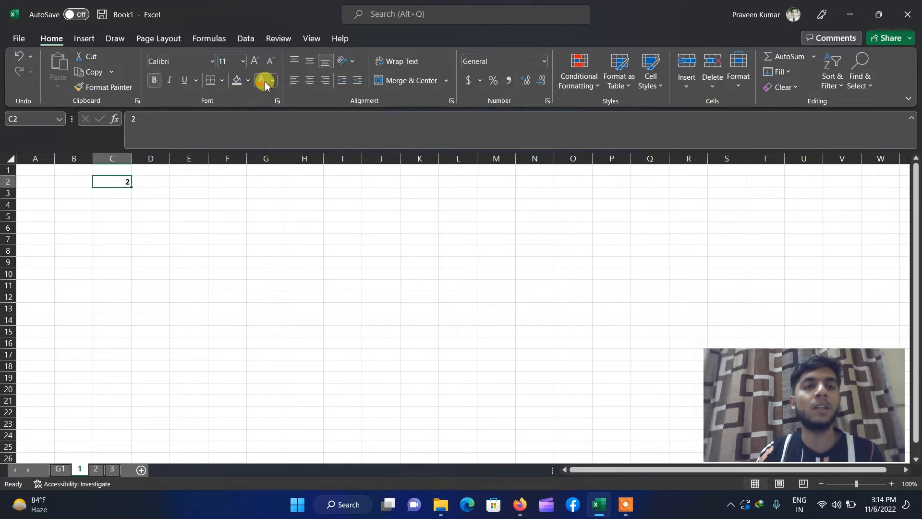
left_click(247, 80)
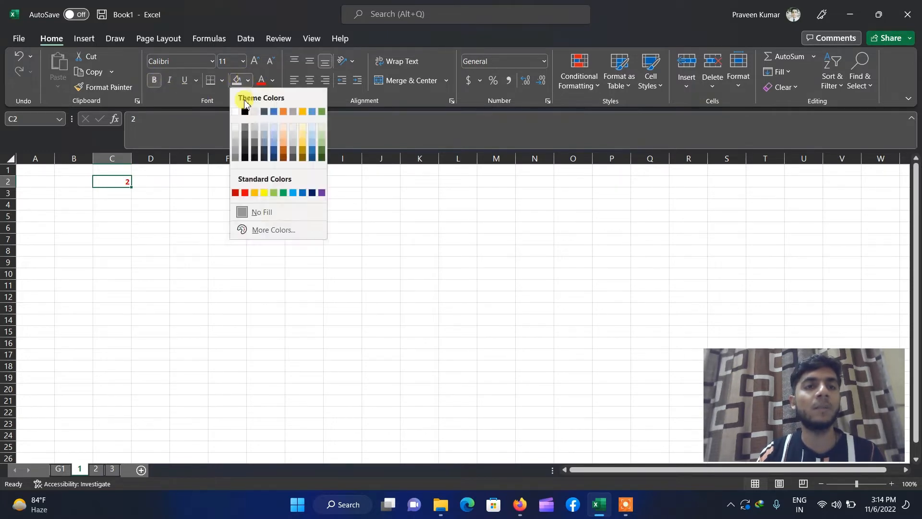
left_click(302, 149)
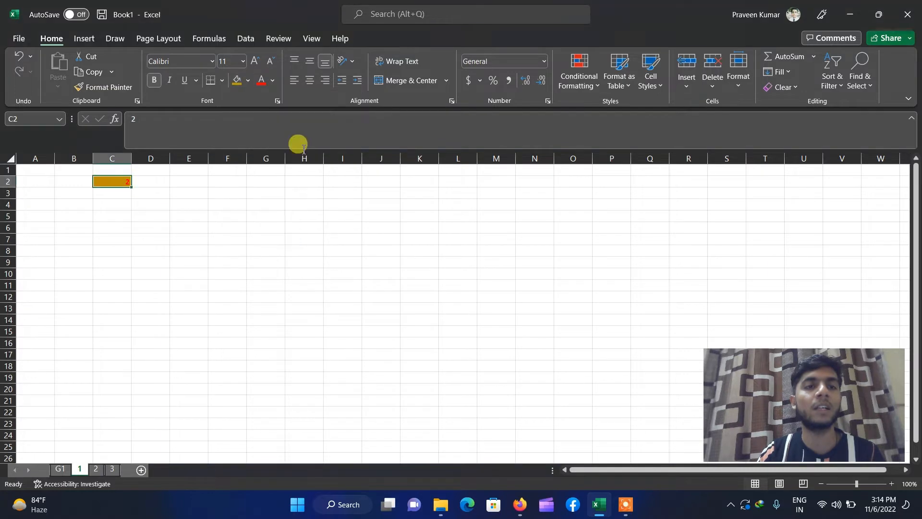
left_click(168, 240)
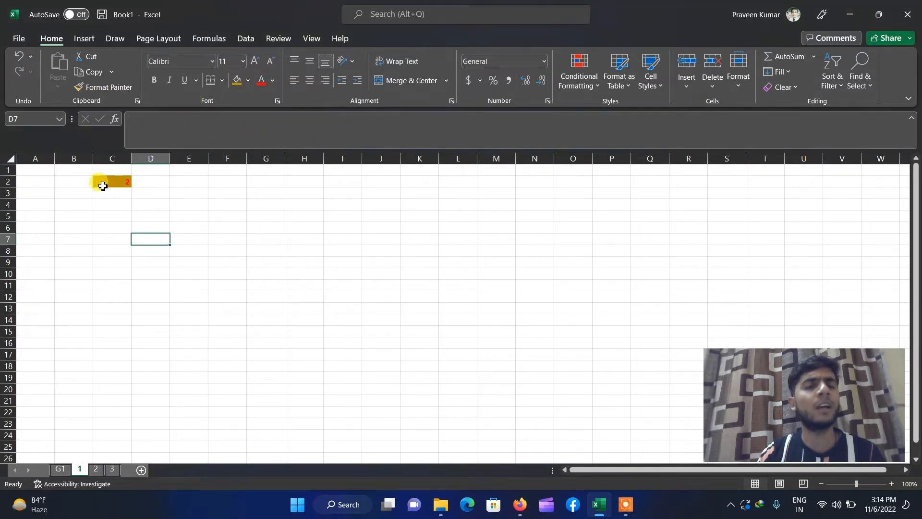
- Enter 6 in H2, 8 in L2 and 4 in J7
left_click(306, 183)
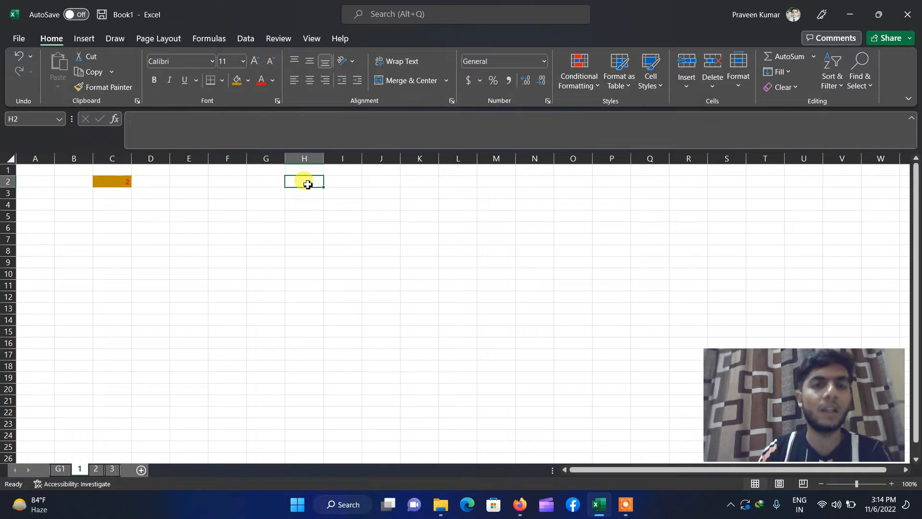
type("6")
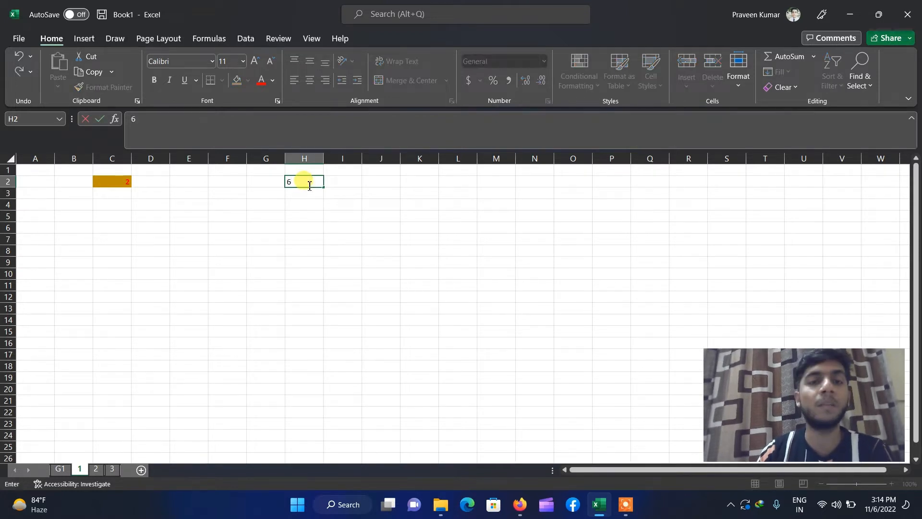
key("Return")
key("Return")
key("Return")
key("Return")
left_click(446, 186)
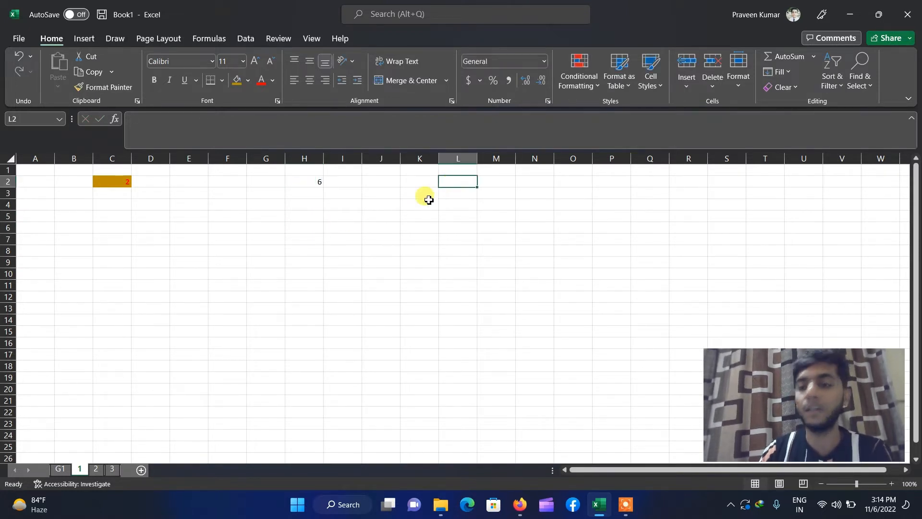
type("8")
left_click(375, 238)
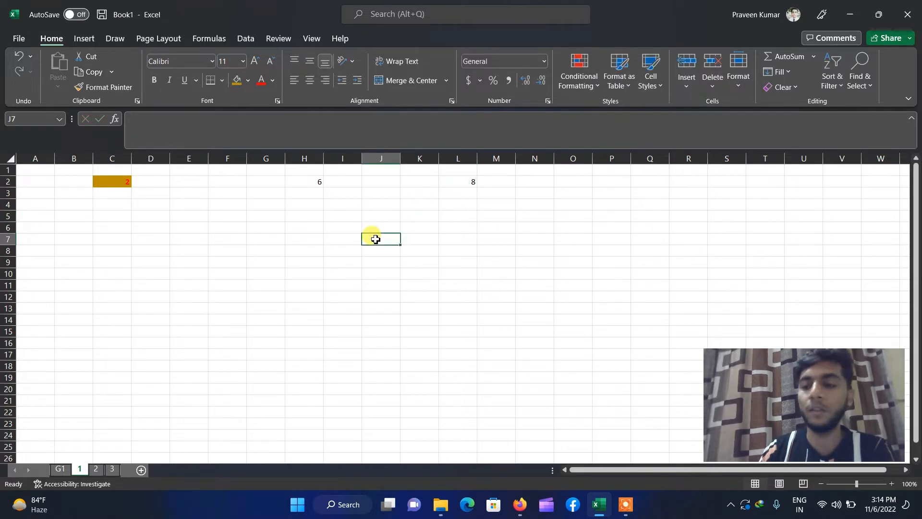
type("4")
left_click(303, 295)
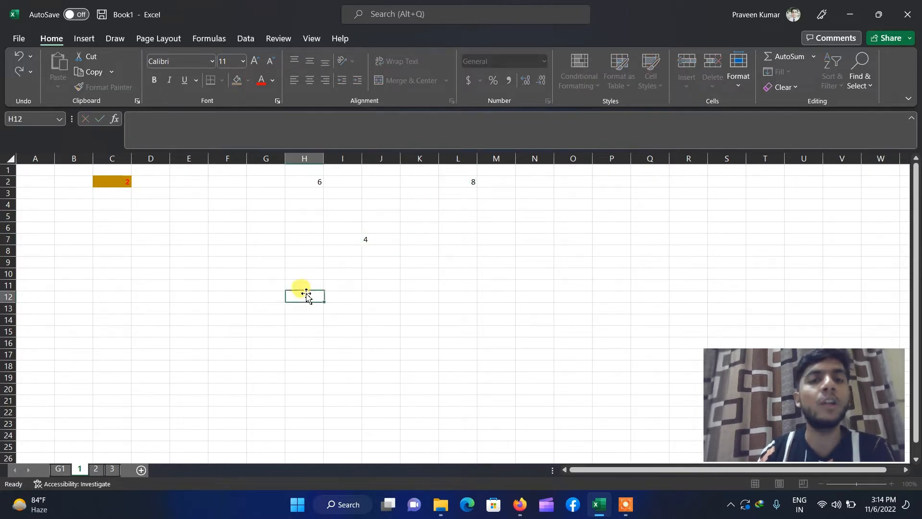
- Reselect the formatted cell C2 as the formatting source
left_click(107, 181)
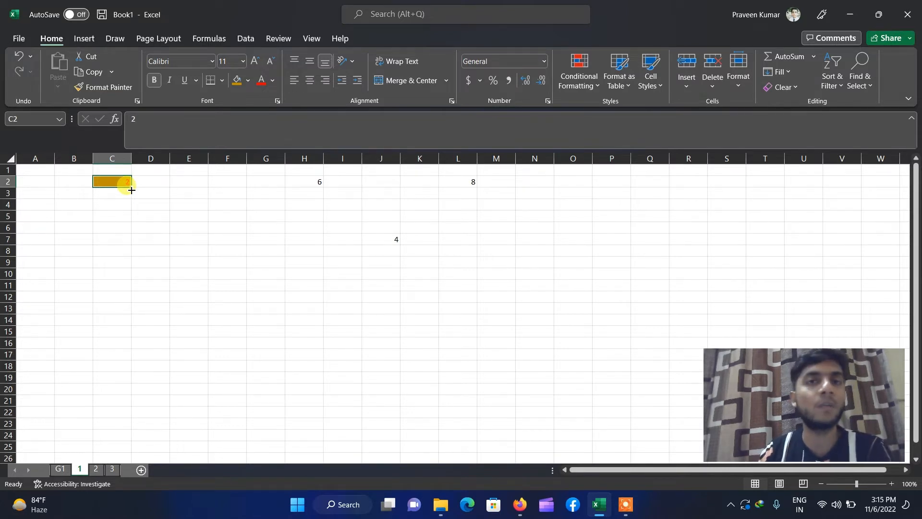
left_click(135, 230)
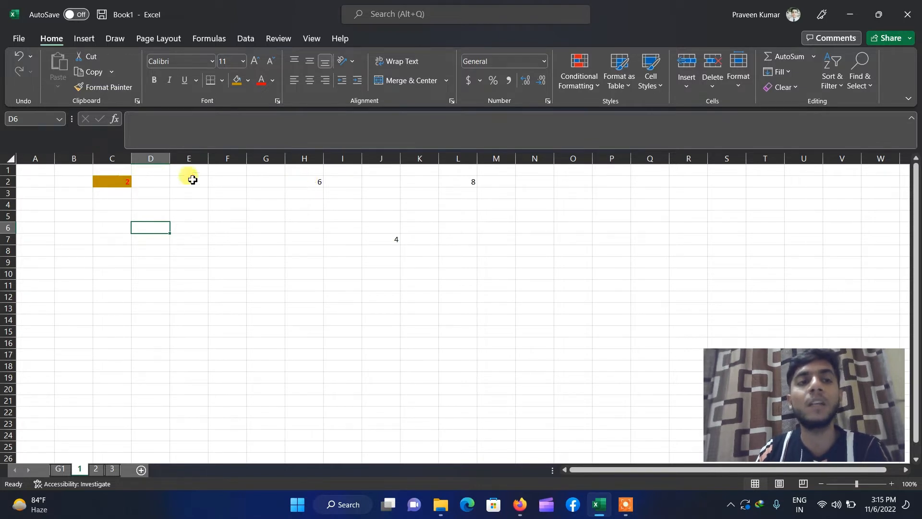
left_click(118, 185)
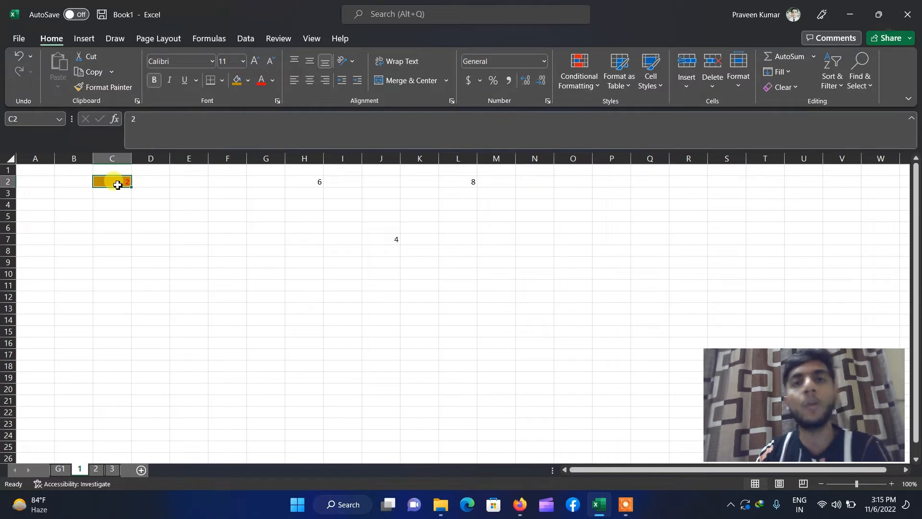
left_click(128, 242)
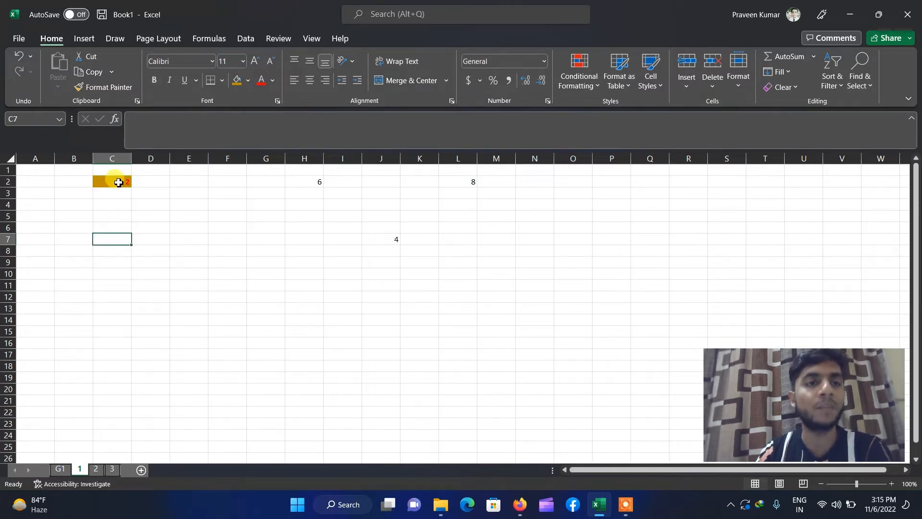
left_click(117, 182)
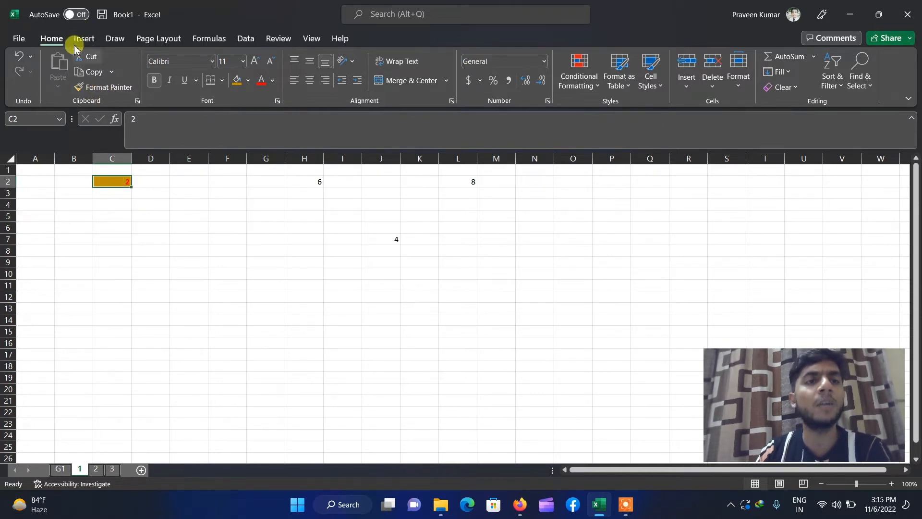
- Use Format Painter to copy C2's bold gold-filled style onto H2, J7 and L2
left_click(111, 91)
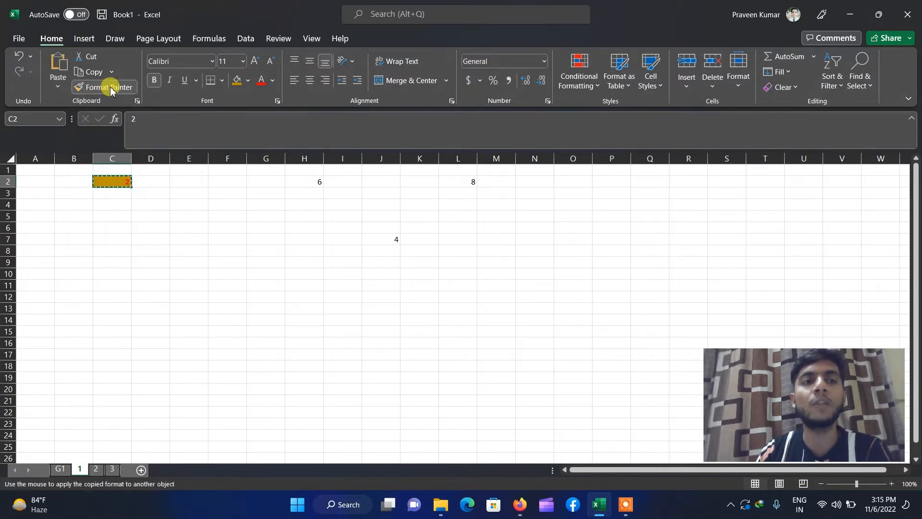
left_click(309, 181)
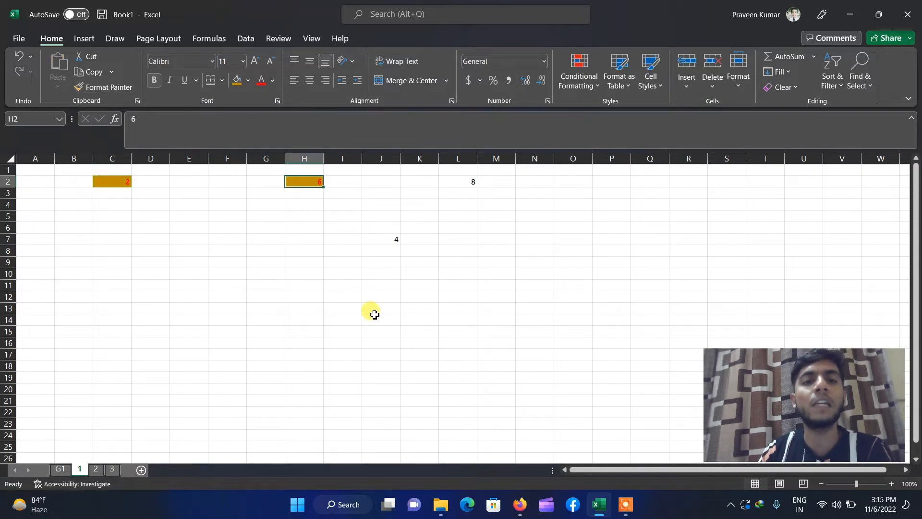
left_click(111, 182)
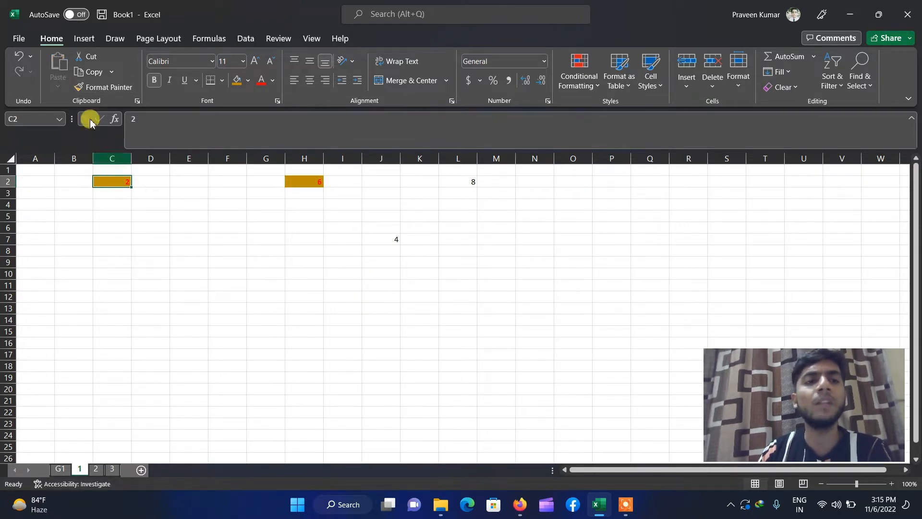
left_click(98, 87)
left_click(385, 238)
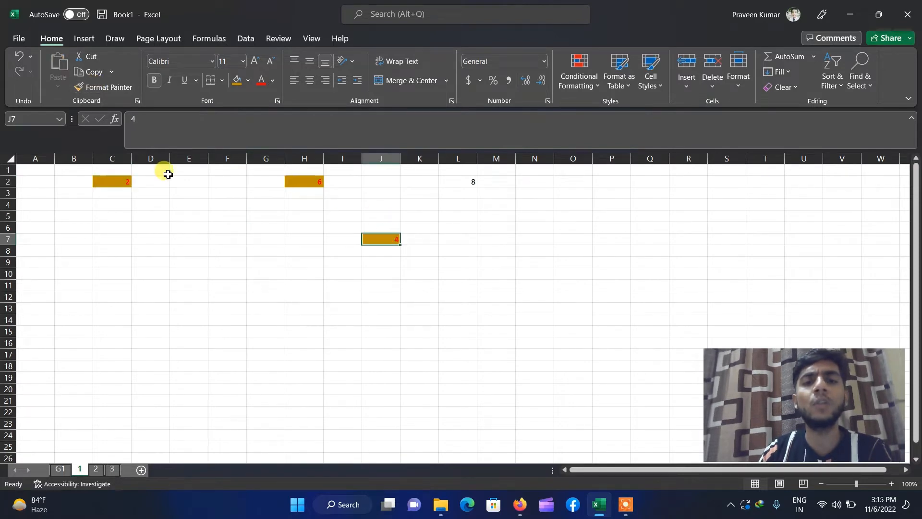
left_click(101, 88)
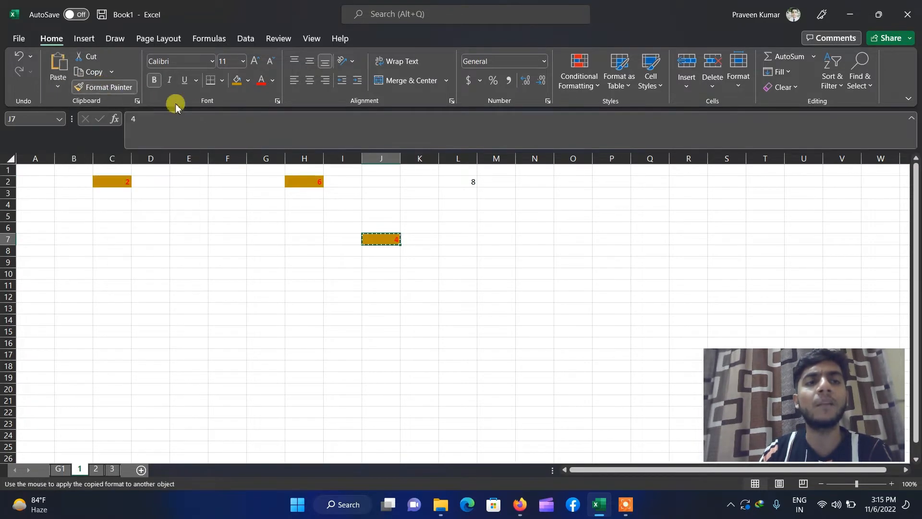
left_click(462, 181)
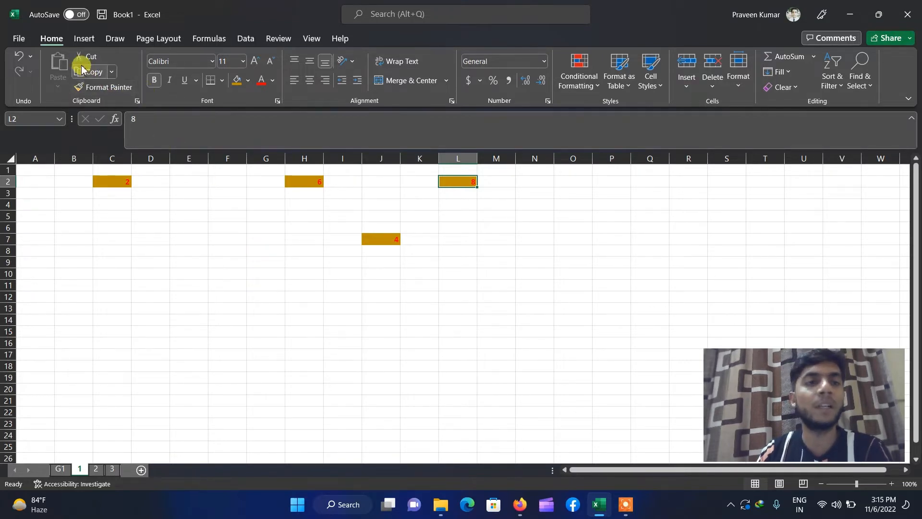
- Clear all values from the sheet with Ctrl+A and Delete
left_click(239, 286)
key("ctrl+a")
key("Delete")
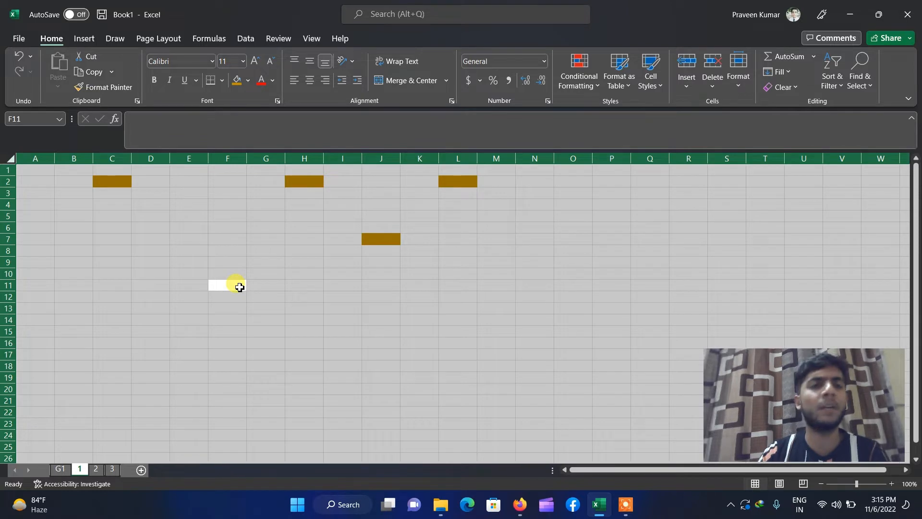
left_click(239, 287)
- Select A1:M9 and set its fill colour to No Fill
key("ctrl+End")
key("ctrl+shift+Home")
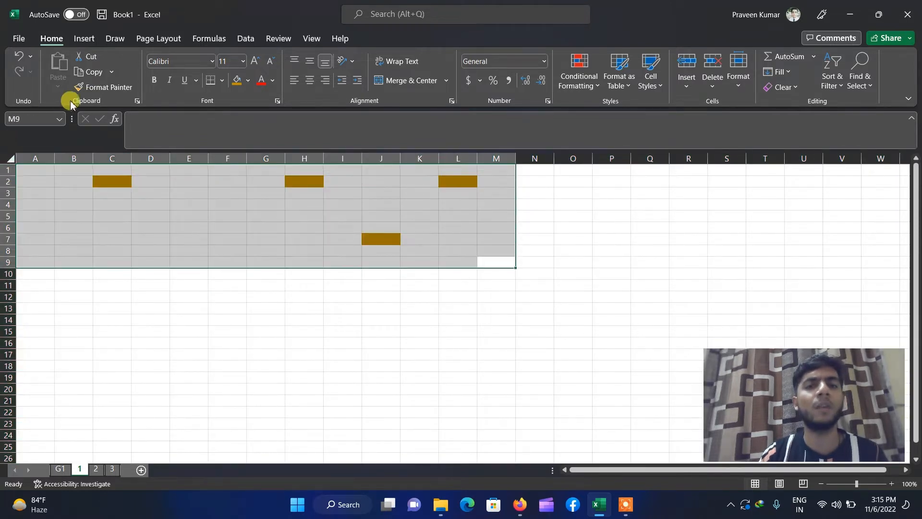
left_click(248, 82)
left_click(239, 110)
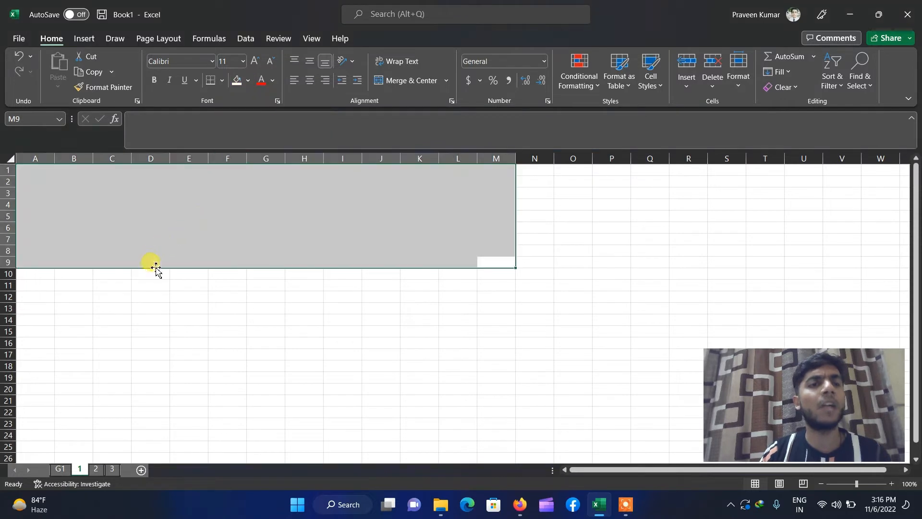
left_click(248, 81)
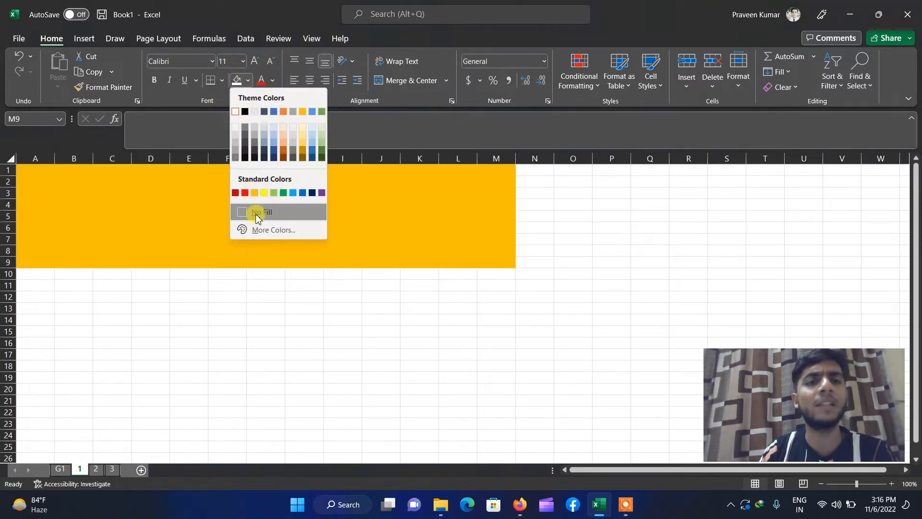
left_click(257, 217)
left_click(218, 284)
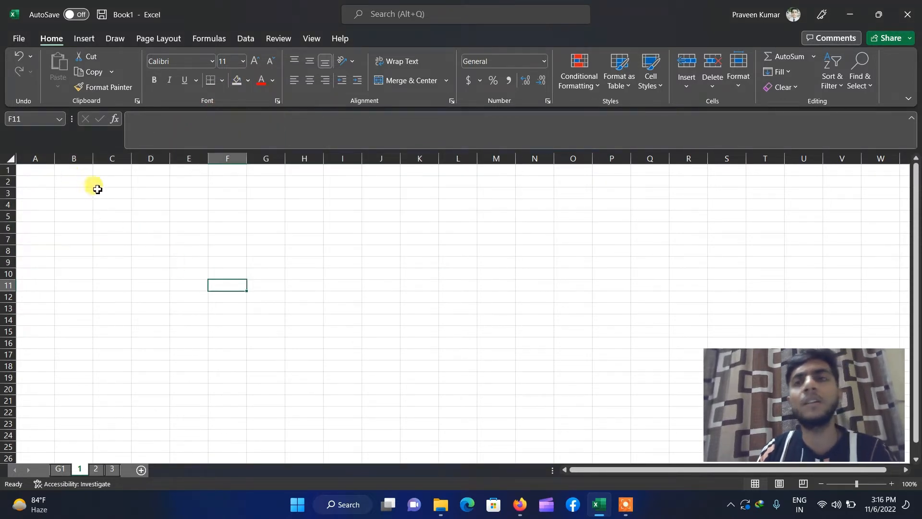
left_click(82, 184)
type("wddasfasfsnkasdnkj jabd abdkj b")
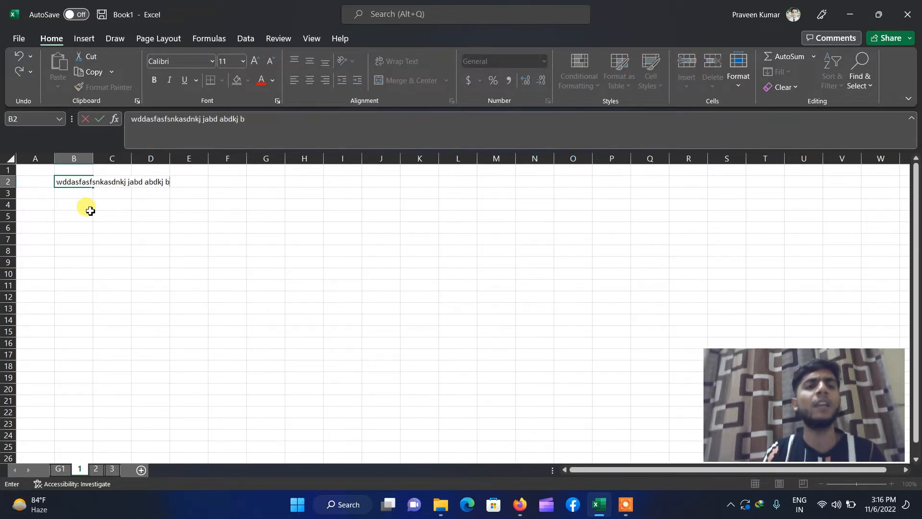
left_click(84, 235)
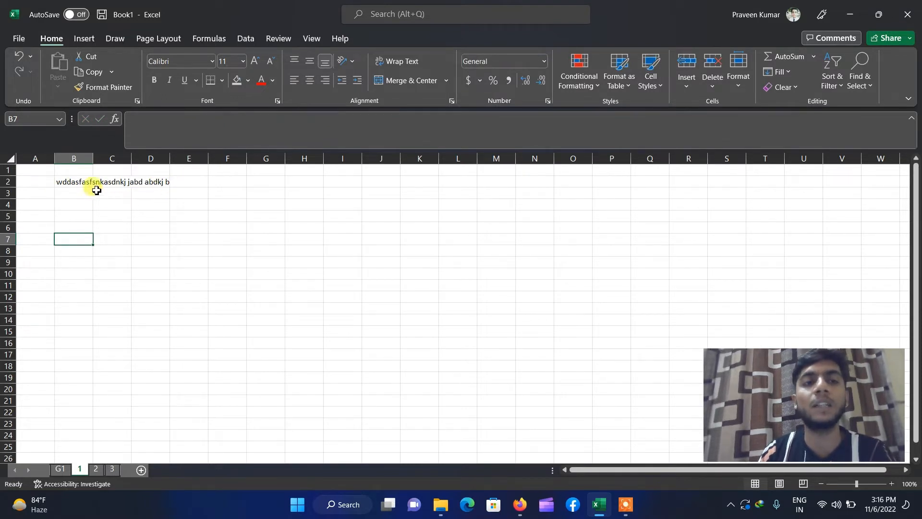
left_click(72, 184)
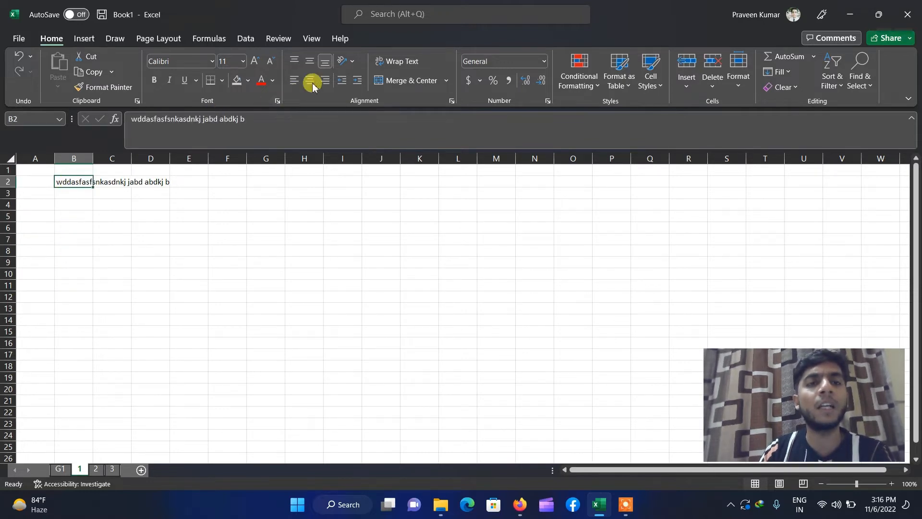
left_click(393, 61)
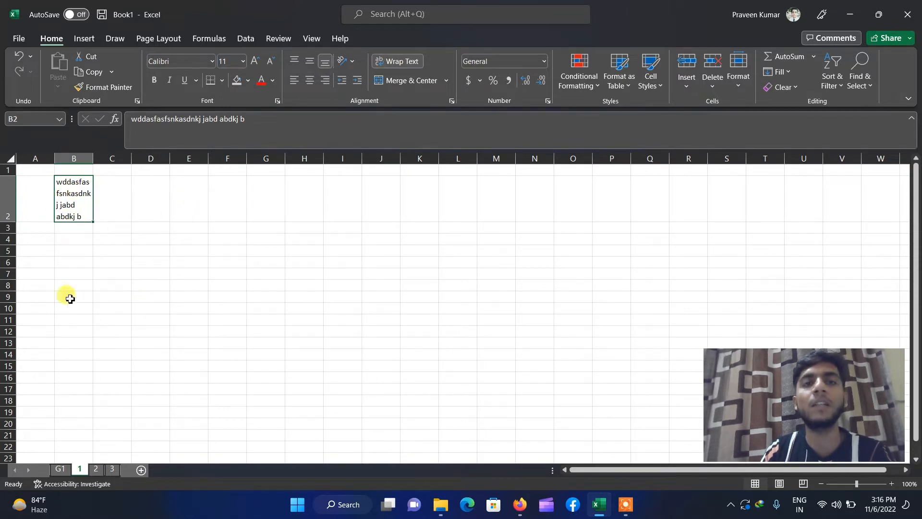
left_click(392, 59)
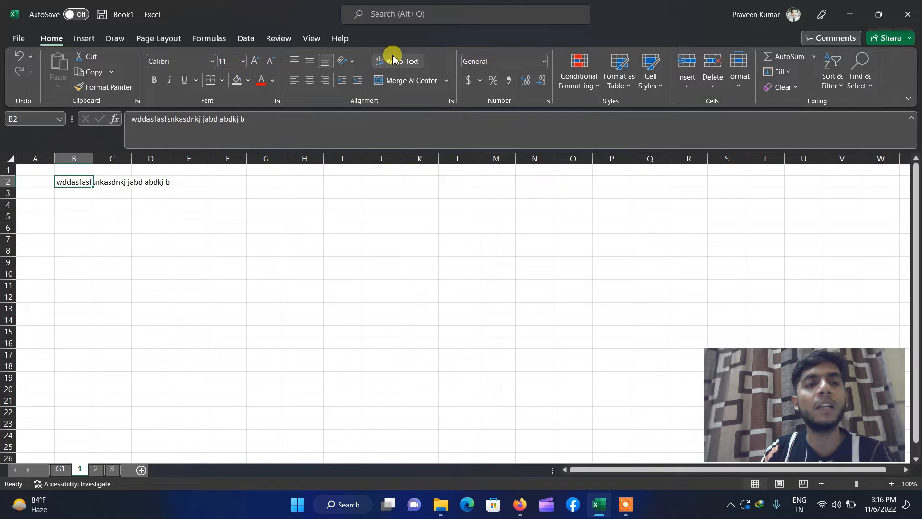
left_click(393, 62)
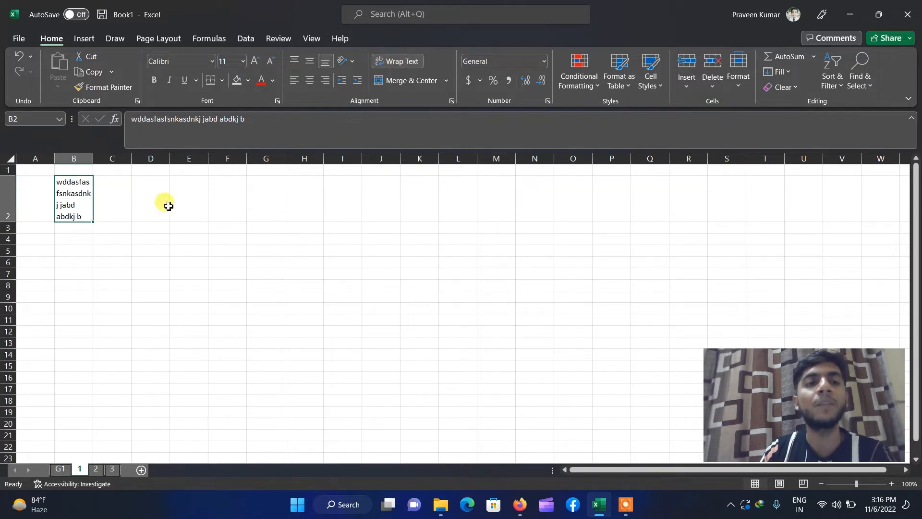
left_click(70, 275)
left_click(82, 192)
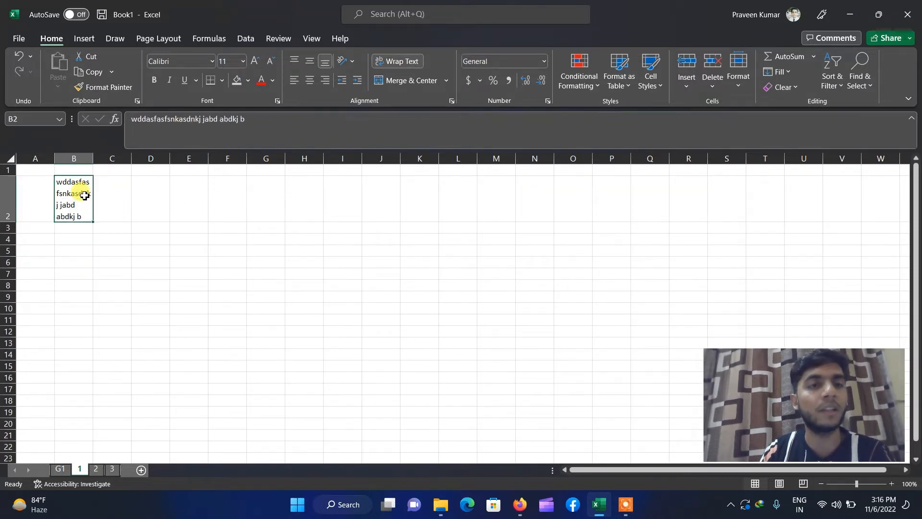
key("Delete")
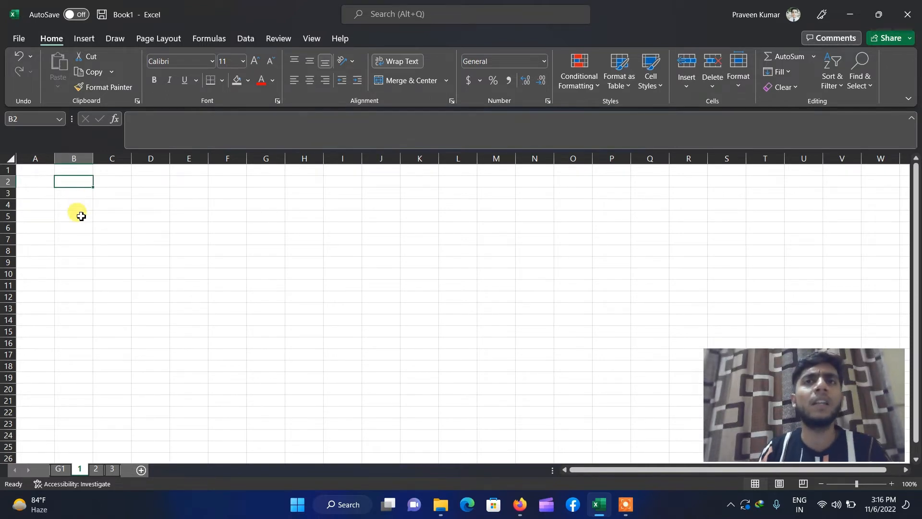
- Enter the heading S.No in A1 and the number 1 in A2
left_click(42, 173)
type("S.No")
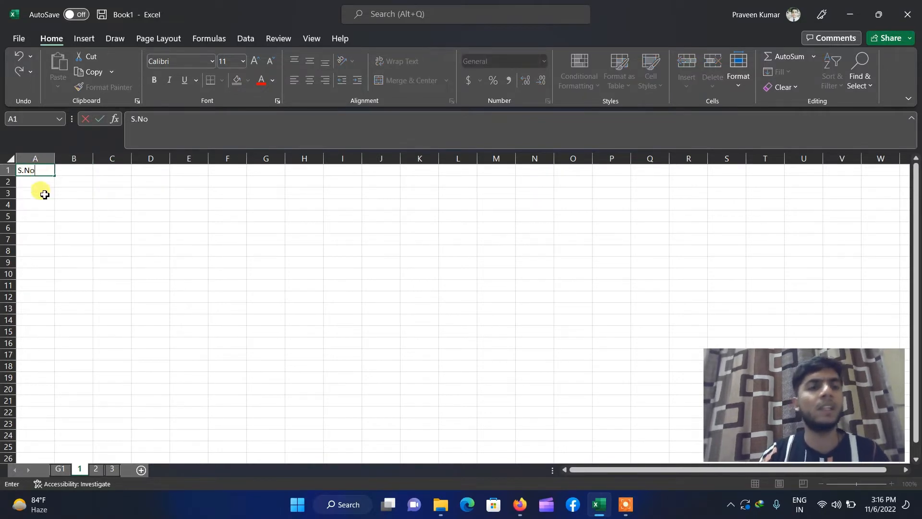
key("Return")
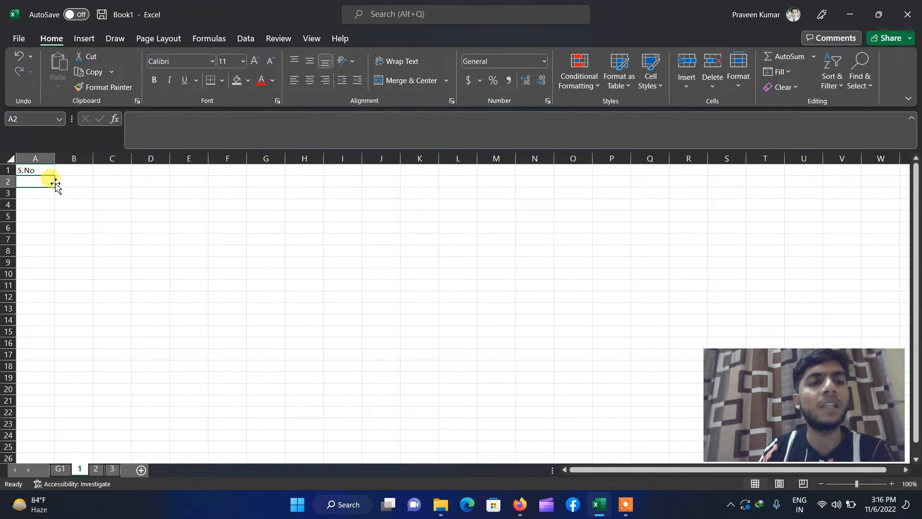
type("1")
key("Return")
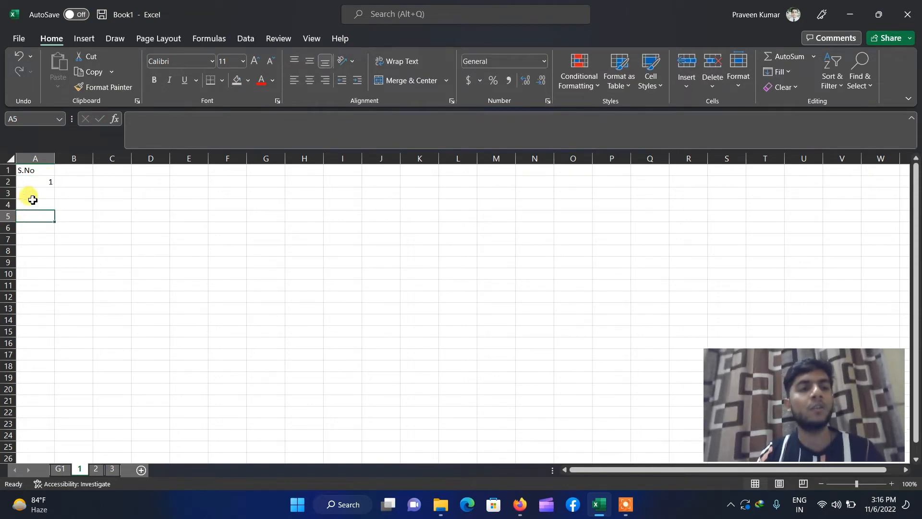
- Enter trial values 2 in A3 and 3 in A4
left_click(37, 202)
left_click(36, 194)
type("2")
key("Return")
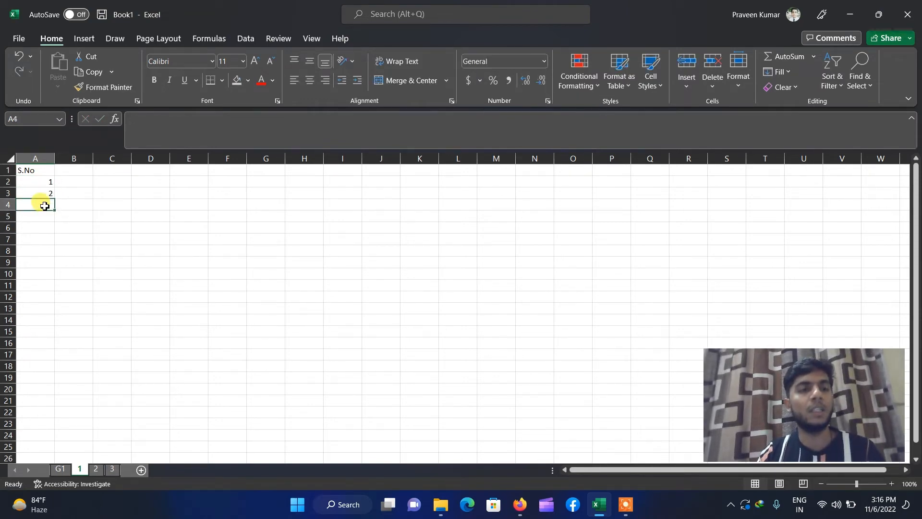
type("3")
left_click(48, 261)
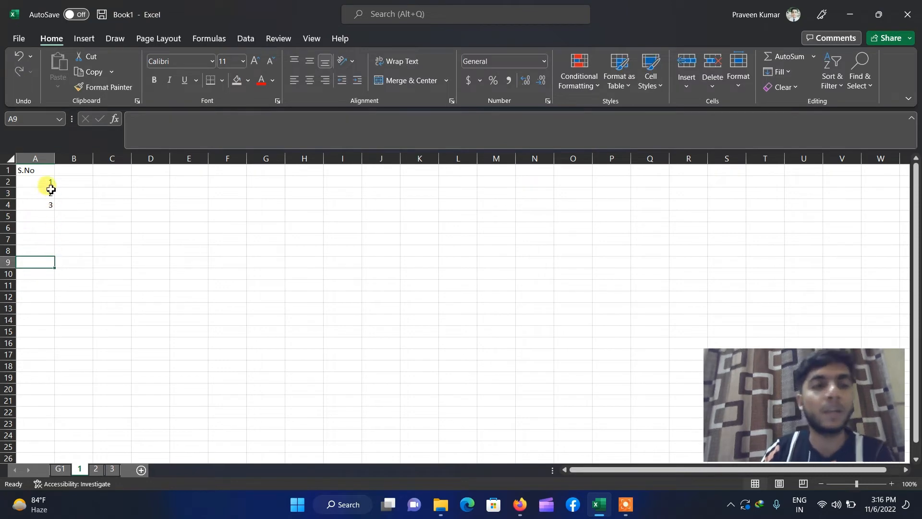
- Delete the trial numbers in A2:A5 and re-enter 1 in A2
left_click_drag(51, 183, 50, 215)
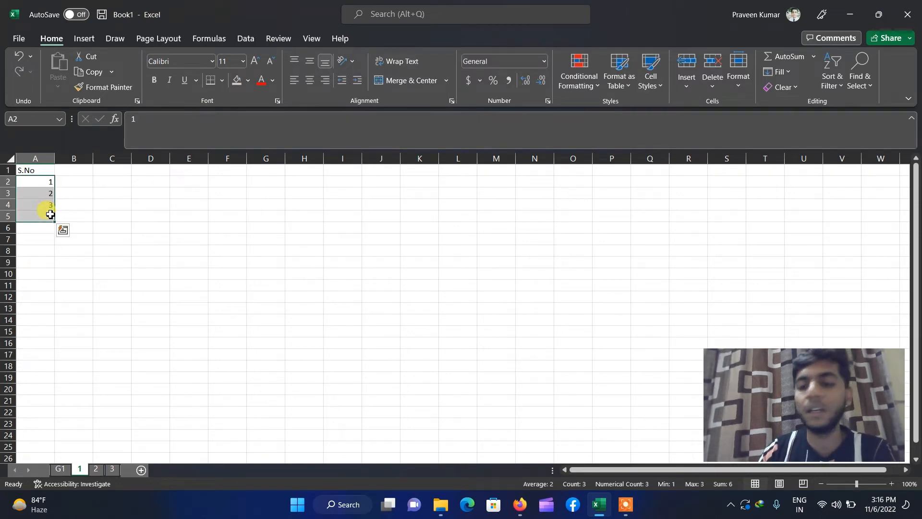
key("BackSpace")
left_click(49, 259)
left_click_drag(46, 181, 52, 218)
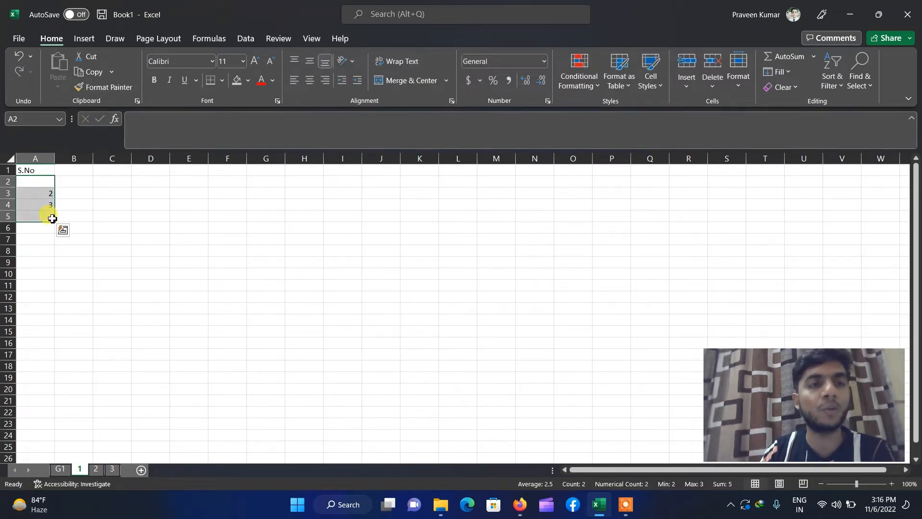
key("Delete")
left_click(43, 185)
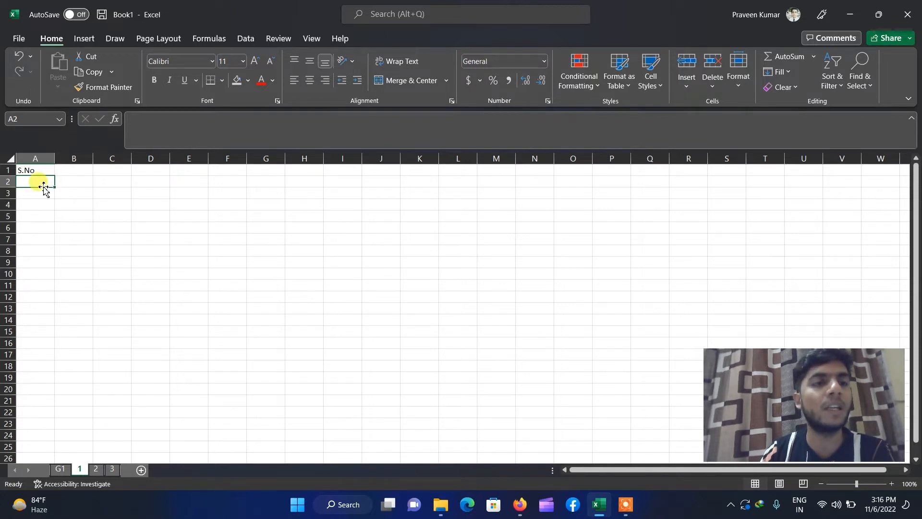
type("1")
left_click(42, 249)
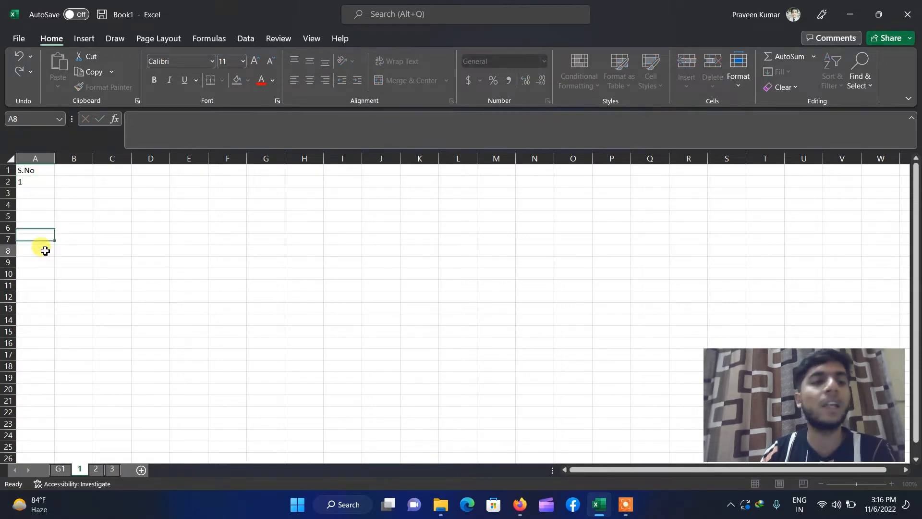
left_click(43, 182)
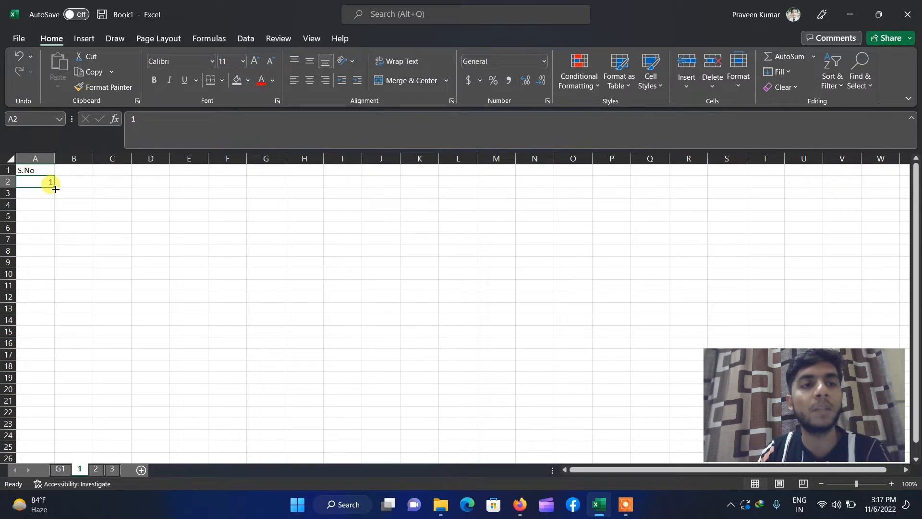
- Drag A2's fill handle to A20 and choose Fill Series to number it 1 to 19
left_click_drag(56, 189, 51, 219)
left_click_drag(60, 278, 57, 395)
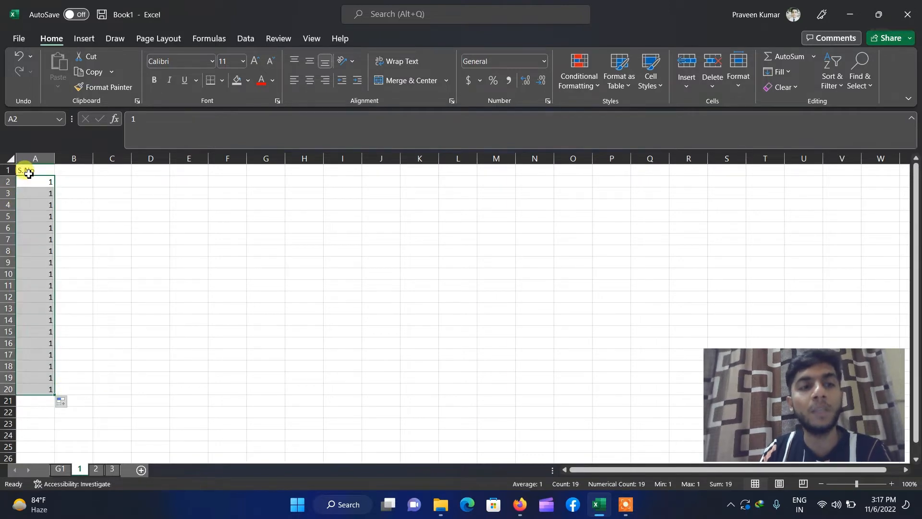
left_click(66, 407)
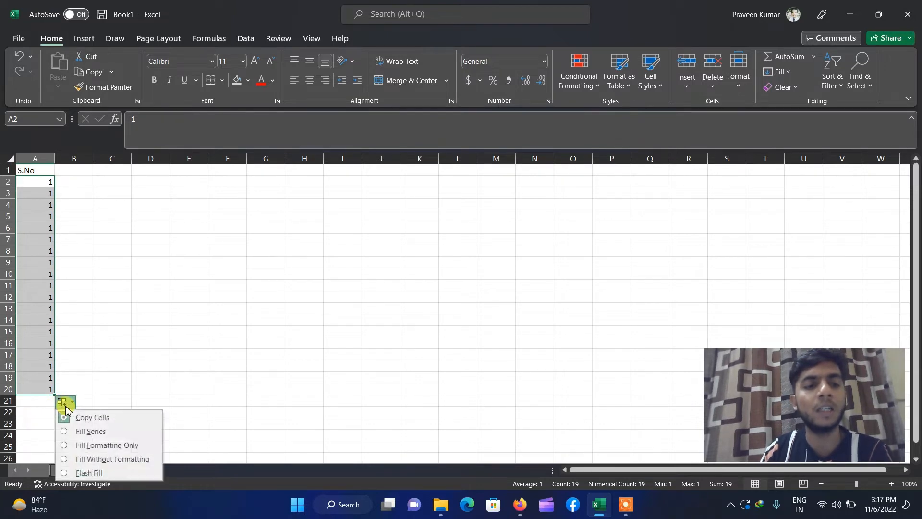
left_click(84, 435)
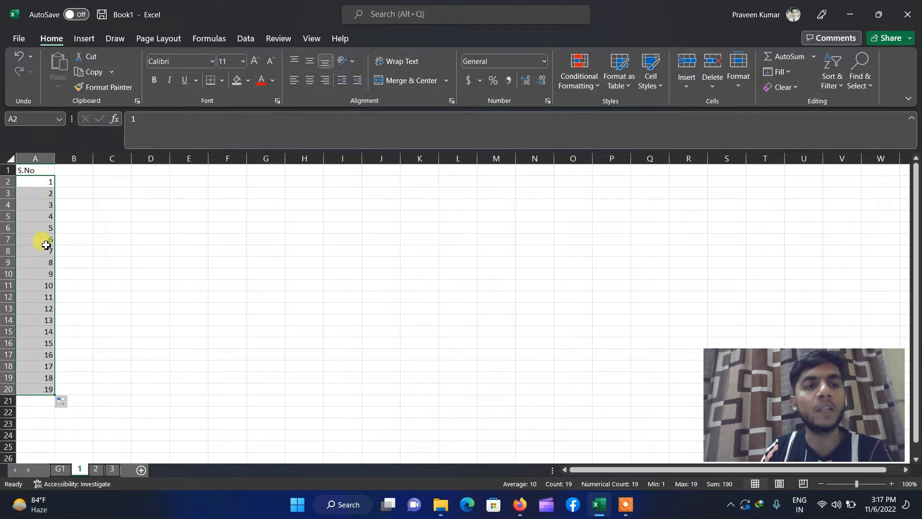
left_click(75, 354)
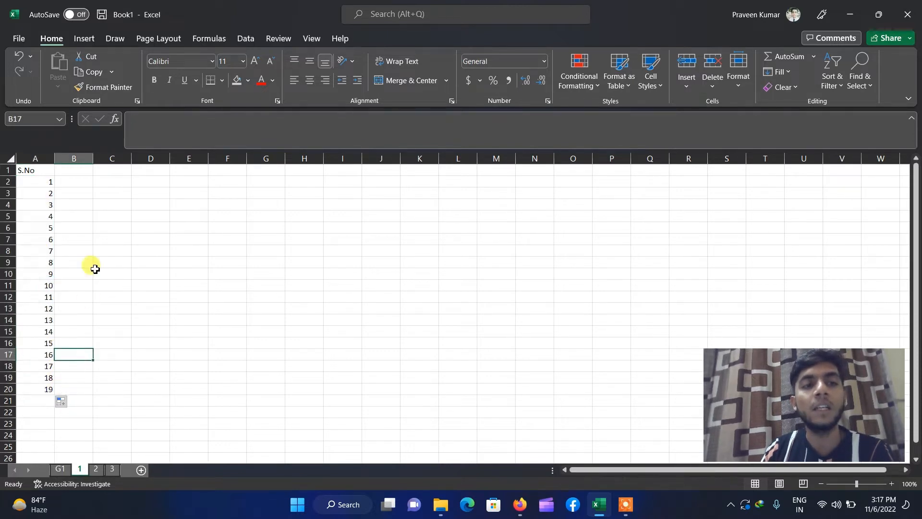
- Enter 1 in B2, fill it down as a 1–19 series to B20, then select the A1 data block
left_click(82, 187)
type("1")
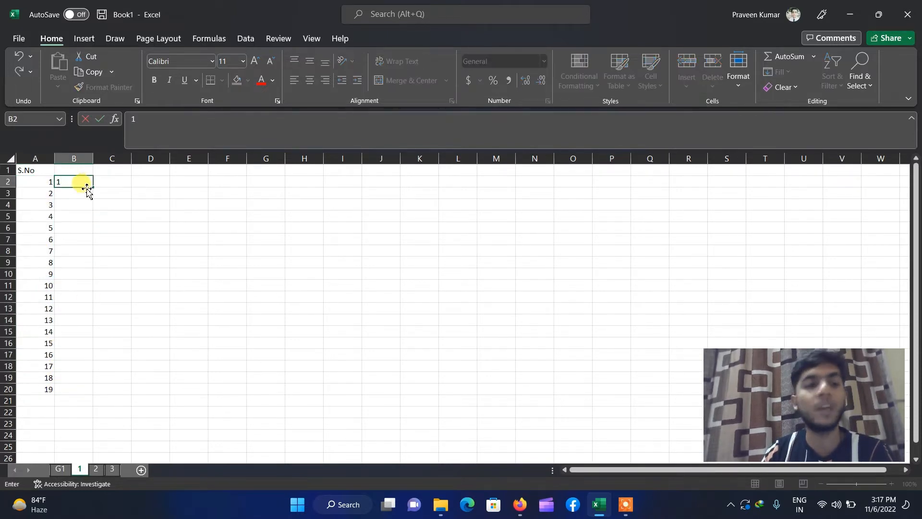
key("Down")
key("Down")
key("Down")
left_click(86, 181)
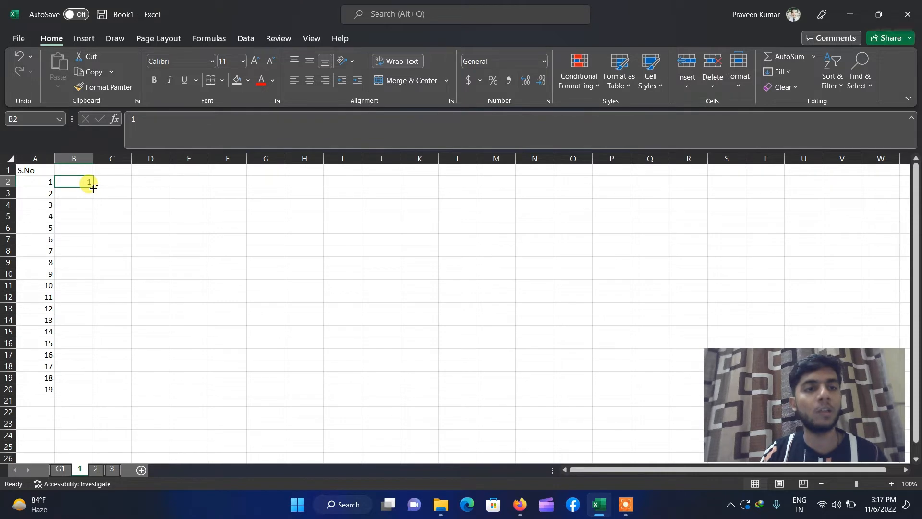
left_click_drag(94, 188, 91, 393)
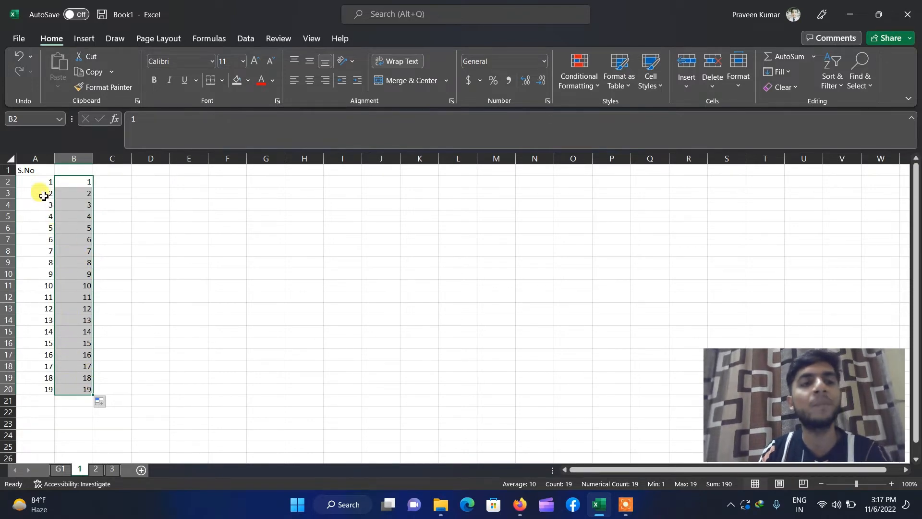
left_click(128, 263)
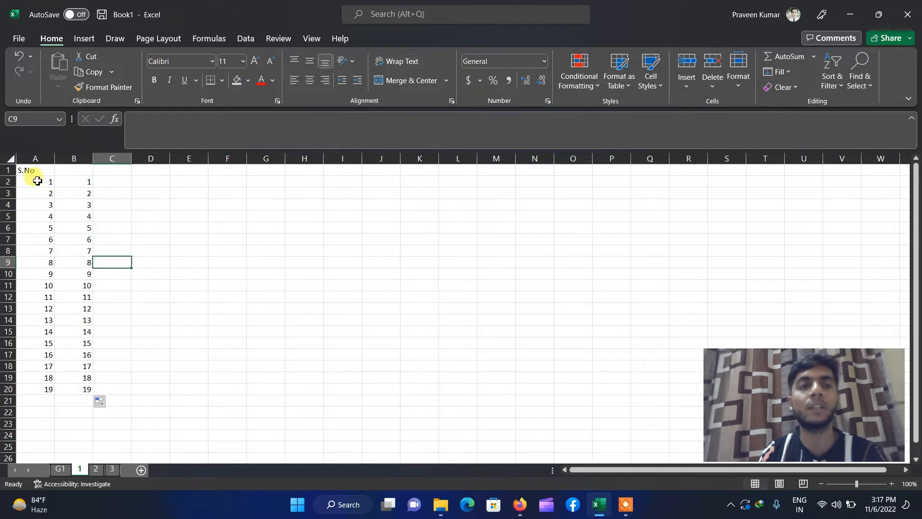
left_click(27, 170)
key("ctrl+a")
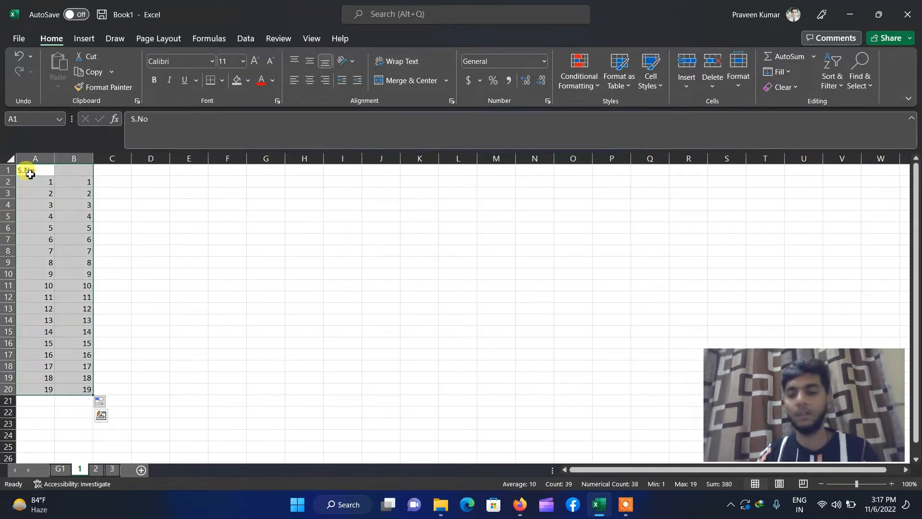
- Delete the numbered block, type a name in B2 and switch off Wrap Text for it
key("Delete")
left_click(30, 173)
left_click(80, 183)
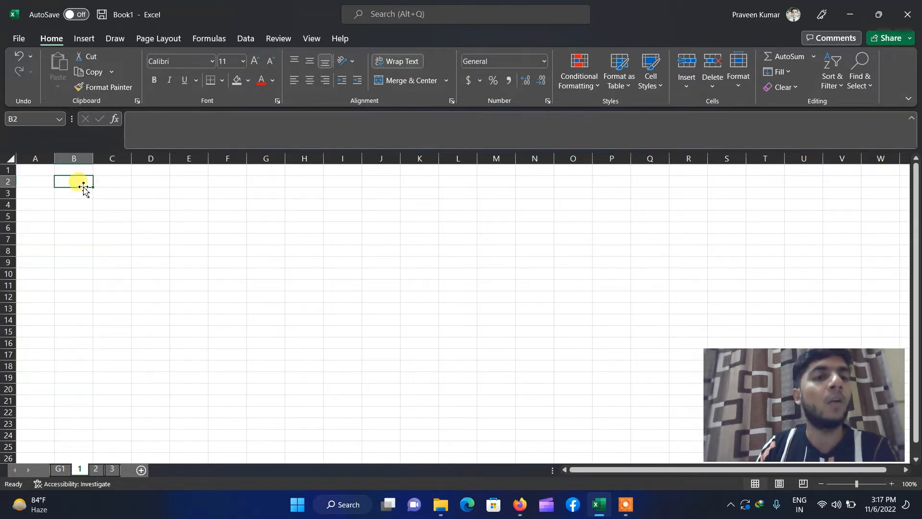
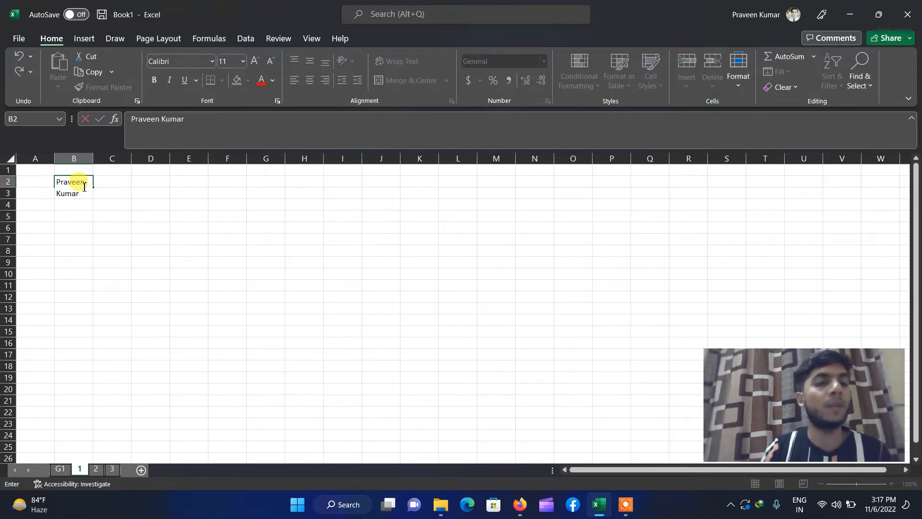
left_click(96, 214)
left_click(63, 183)
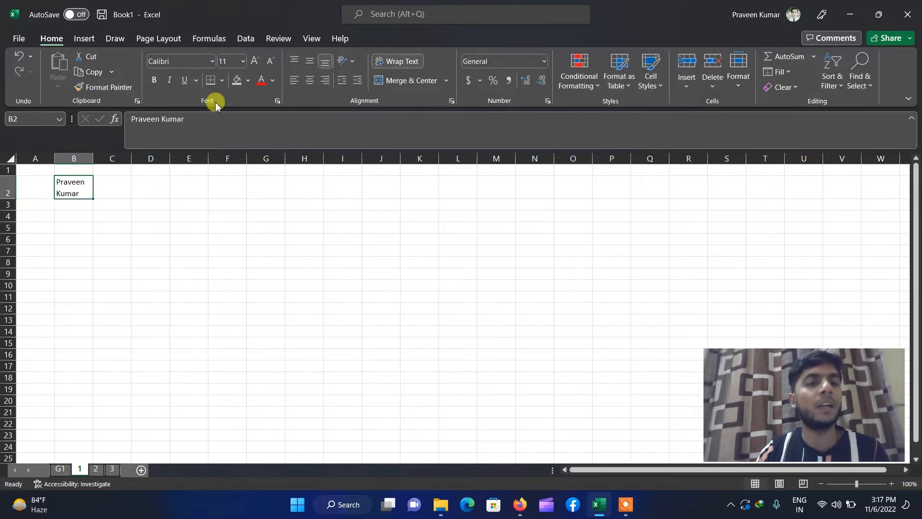
left_click(401, 65)
left_click(68, 269)
- Type three more names into B3:B5 and accept the AutoComplete suggestion in B6
left_click(71, 194)
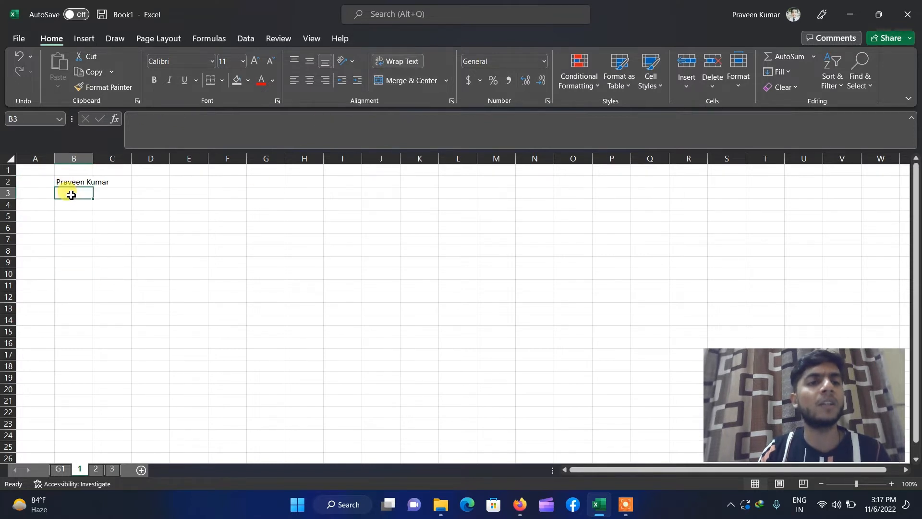
type("Mohan")
key("Return")
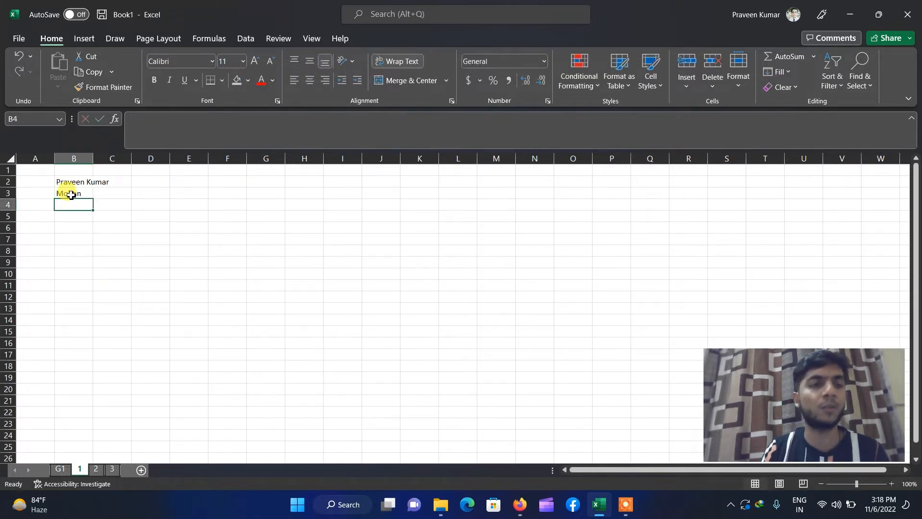
type("Ja")
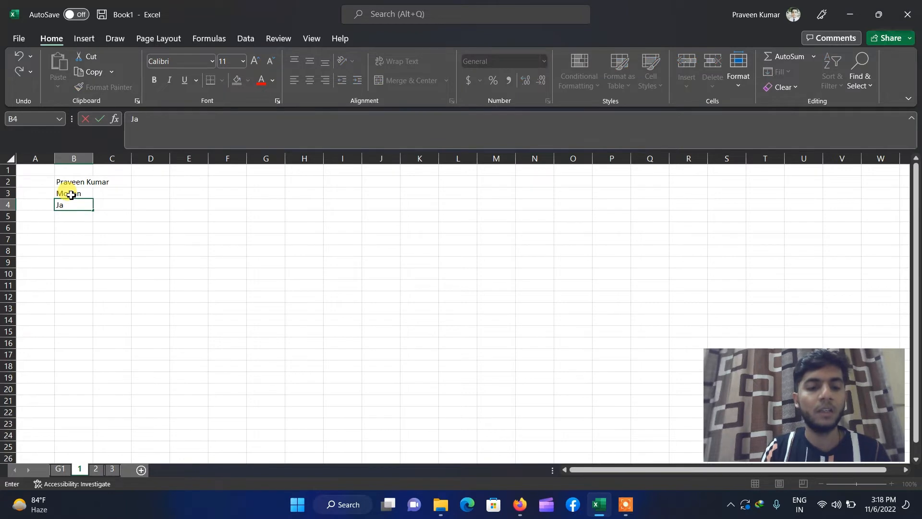
type("y")
key("Return")
type("Ra")
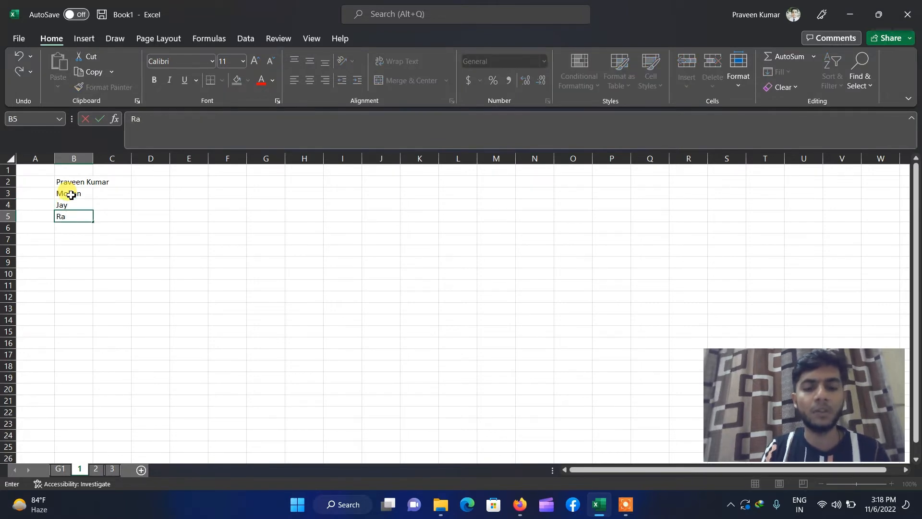
type("jender")
key("Return")
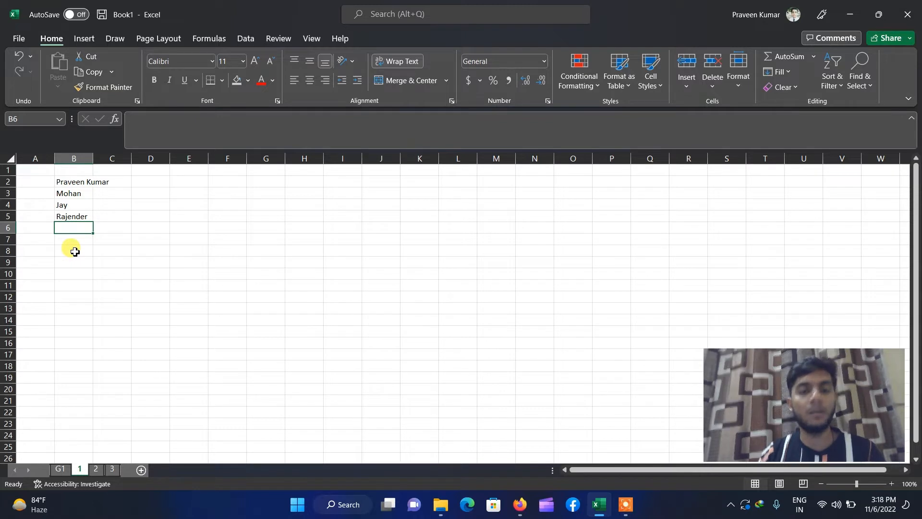
type("Rajender")
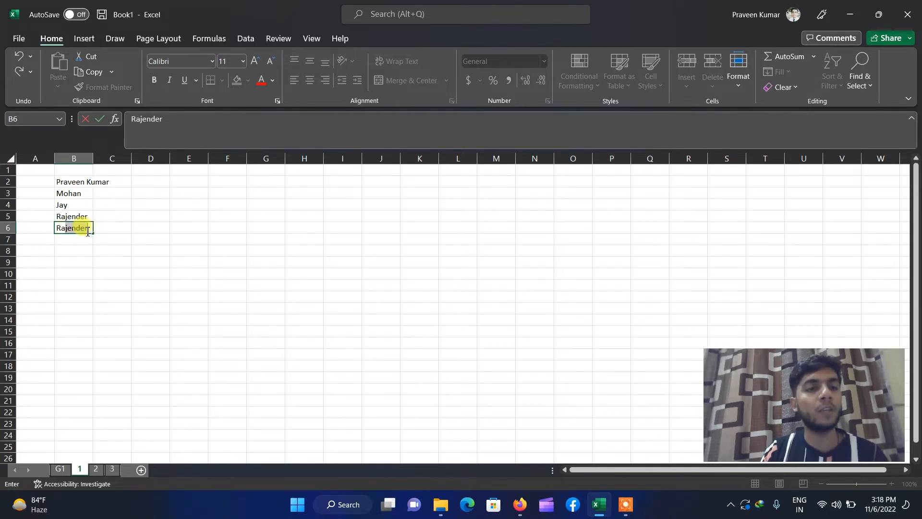
key("Return")
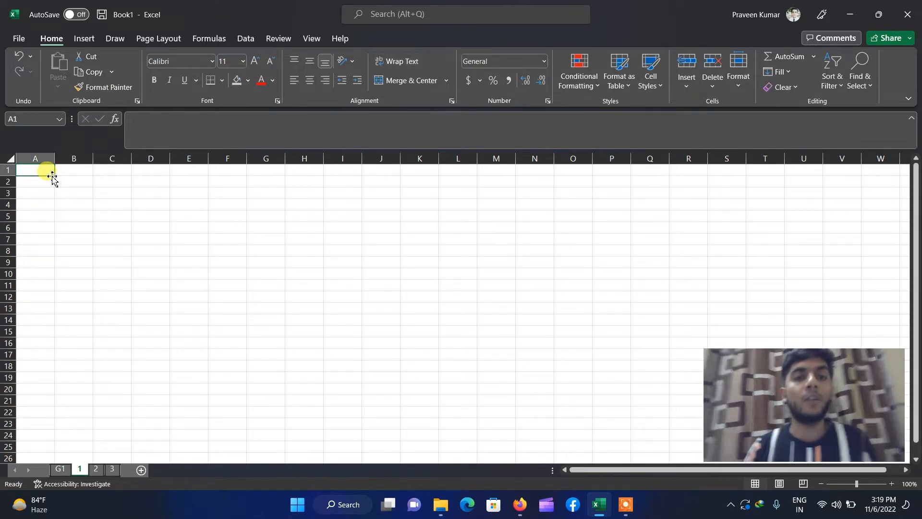
- Enter 1 in A1, copy it down to A19, then extend it right as a 1–12 series to column L
type("1")
key("Return")
left_click(50, 174)
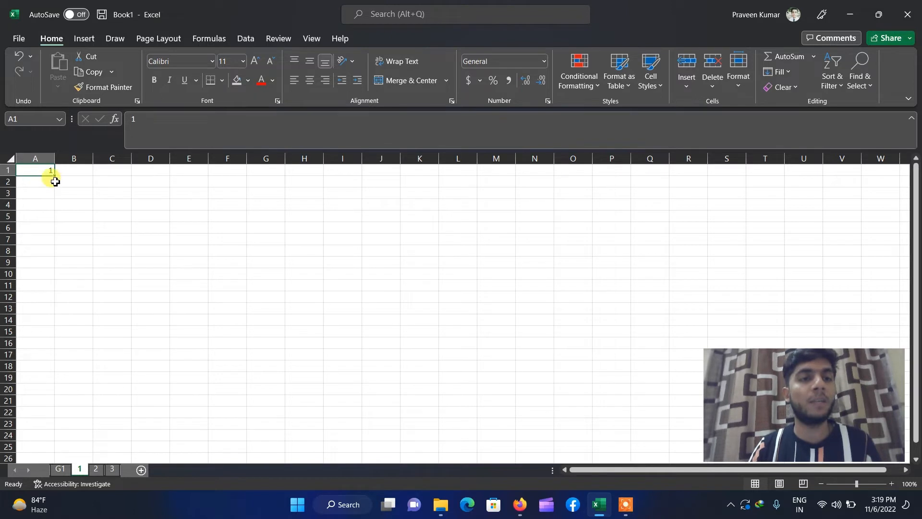
left_click_drag(51, 174, 53, 379)
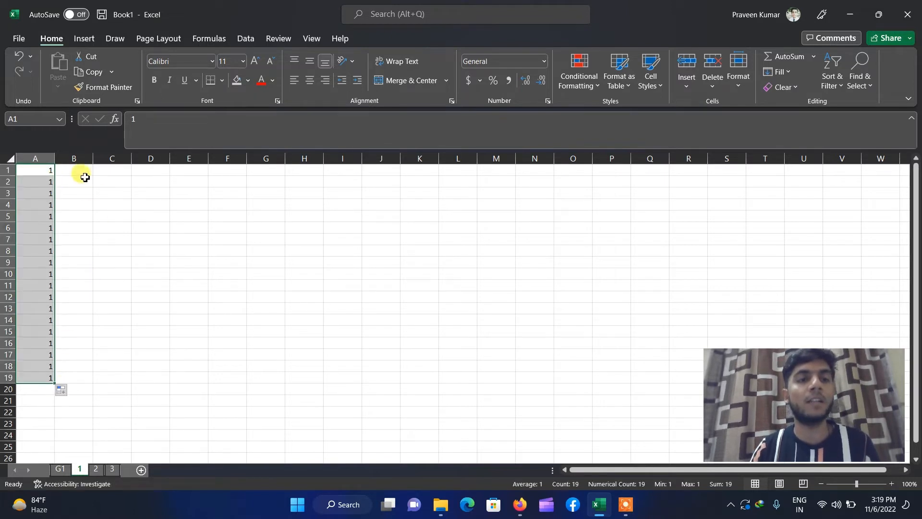
left_click(46, 169)
left_click_drag(55, 175, 481, 381)
left_click(530, 343)
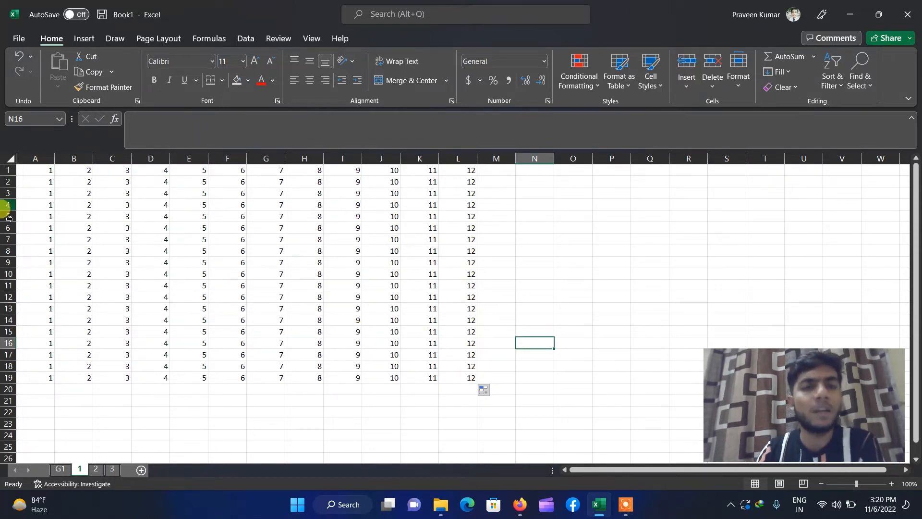
left_click(37, 170)
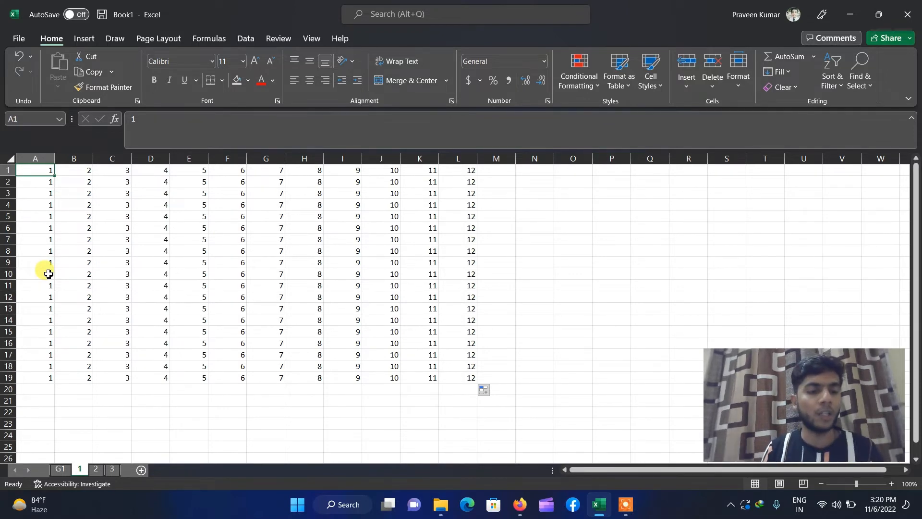
- Practise Ctrl+Shift+arrow and Ctrl+A selections on the A1:L19 number block
key("ctrl+shift+Down")
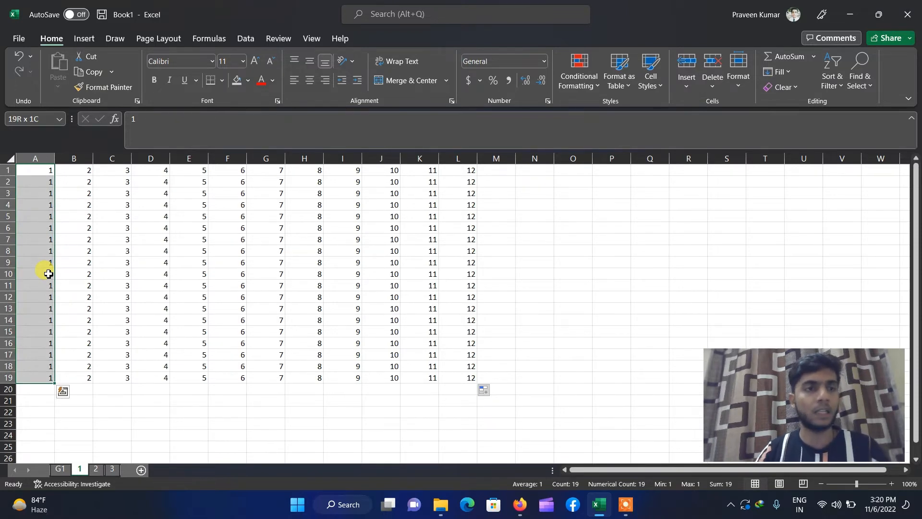
left_click(40, 169)
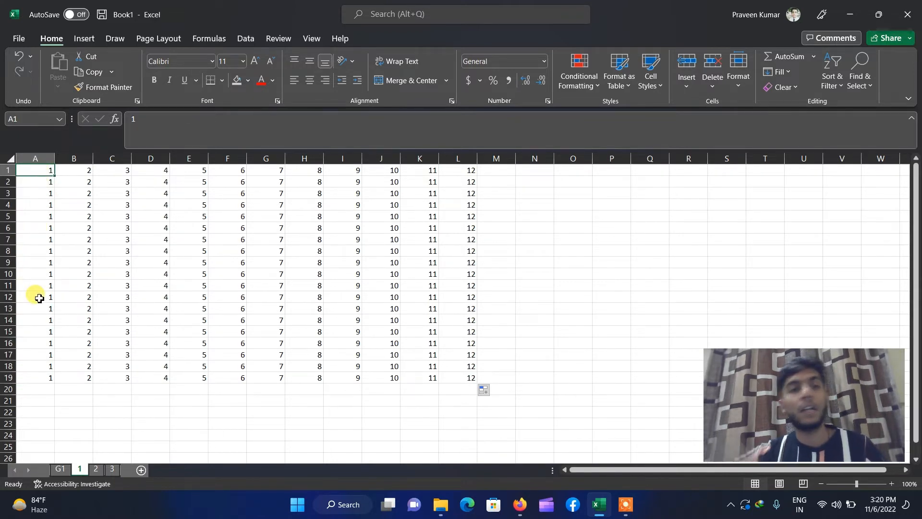
key("ctrl+shift+Right")
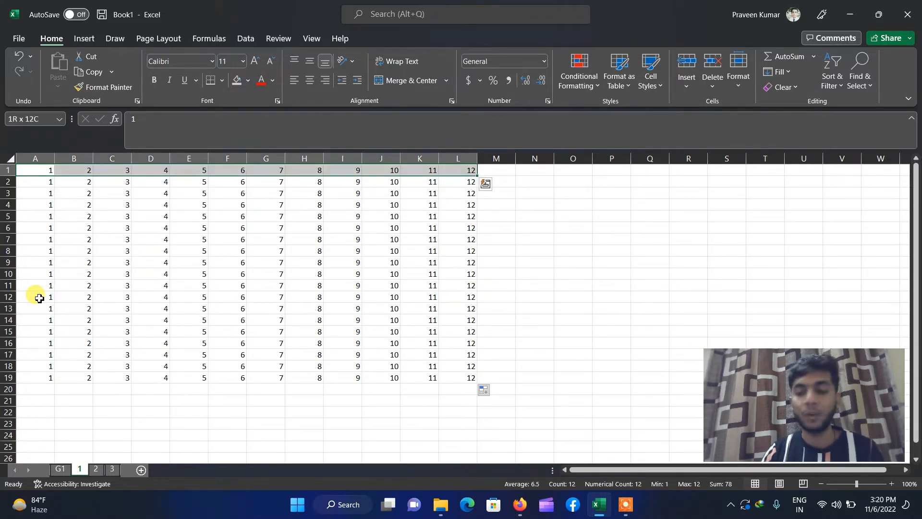
key("ctrl+shift+Down")
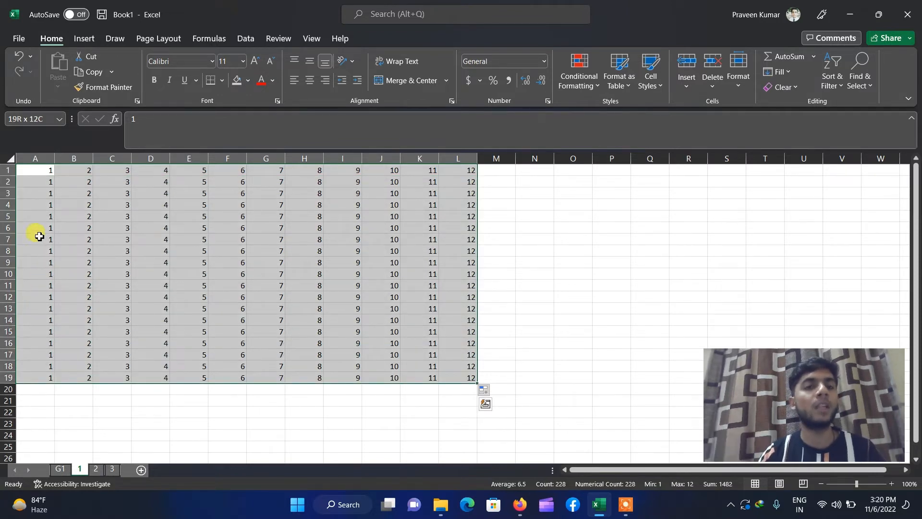
left_click(301, 400)
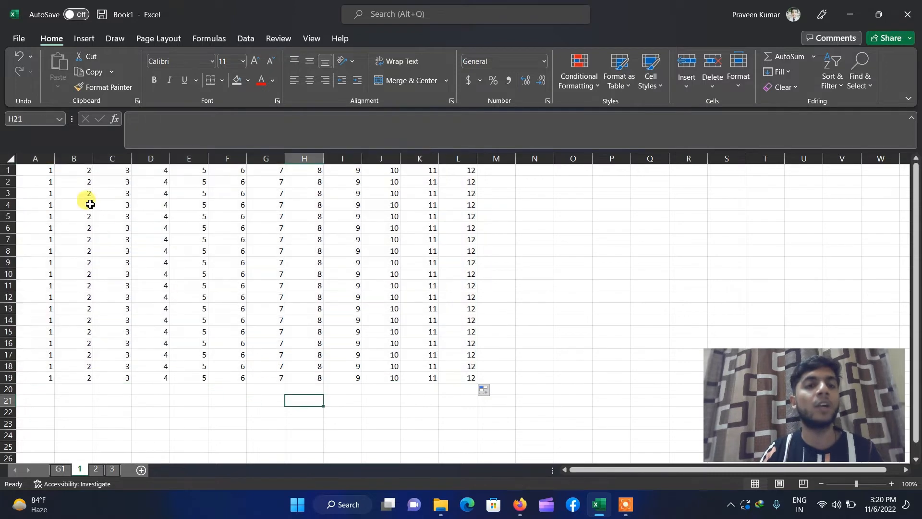
left_click(32, 174)
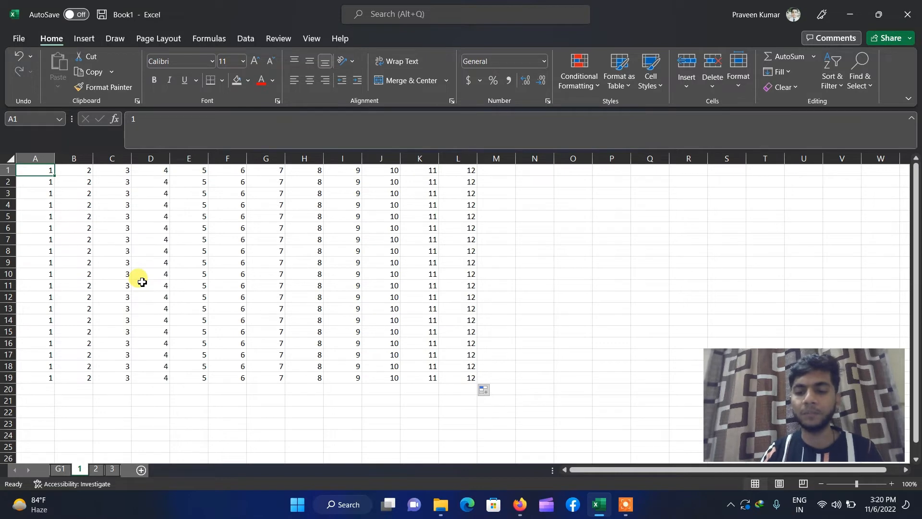
key("ctrl+shift+Right")
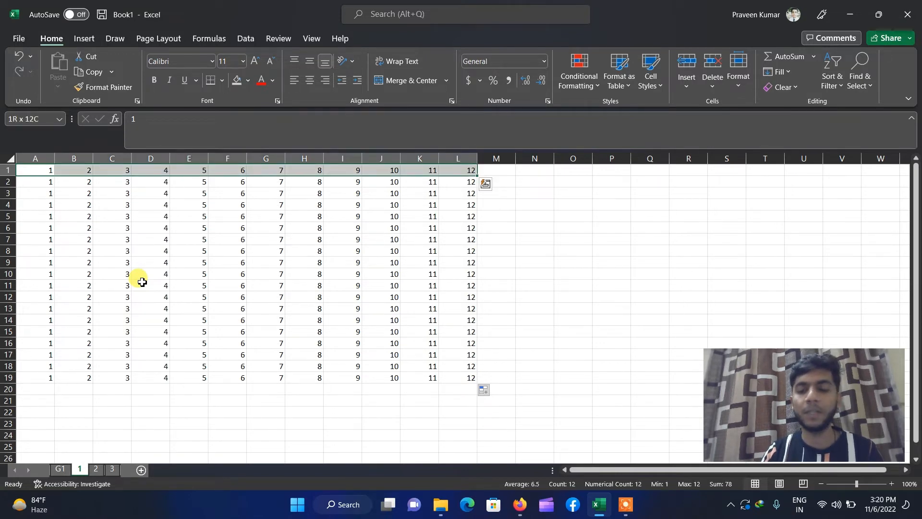
key("ctrl+shift+Left")
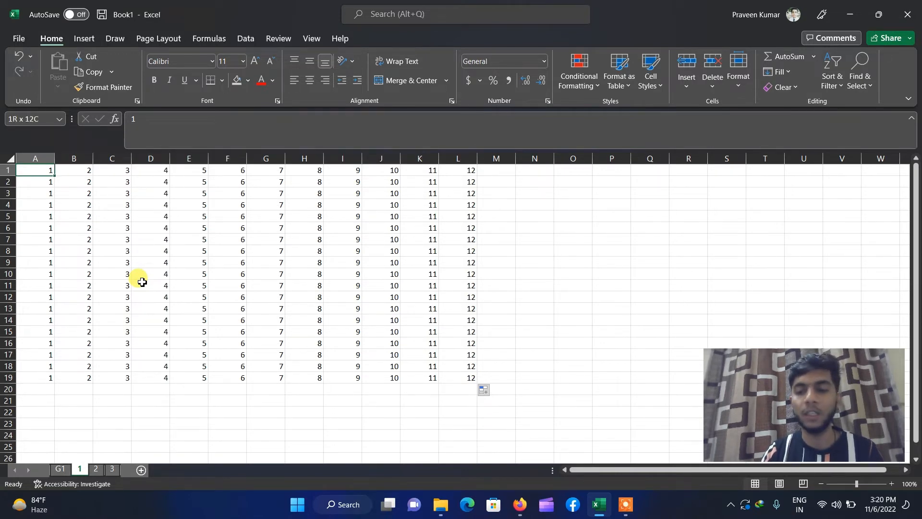
key("ctrl+a")
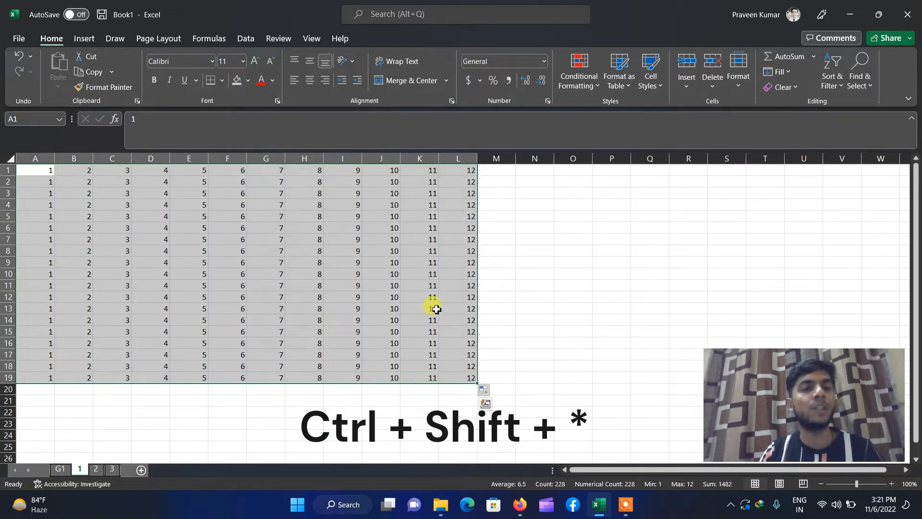
left_click(513, 293)
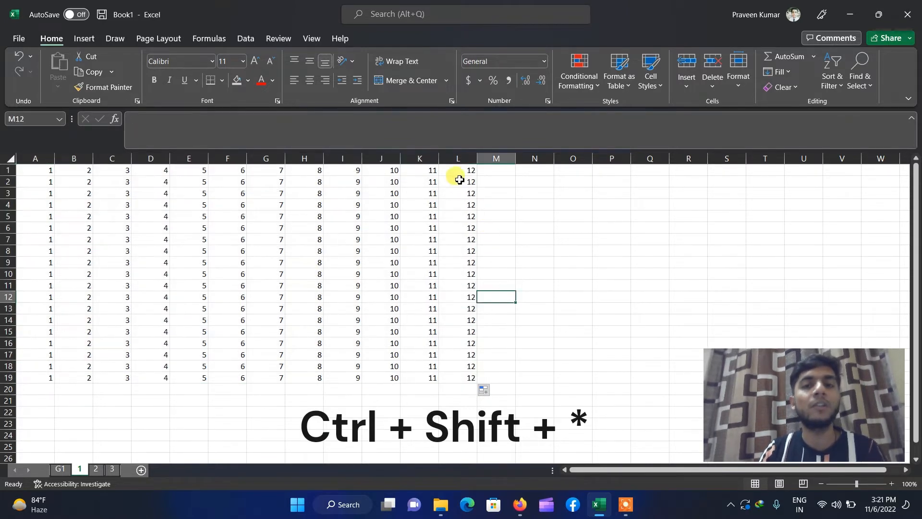
- Drag-select the whole A1:L19 block and delete all its numbers
left_click_drag(457, 182, 226, 377)
left_click(278, 417)
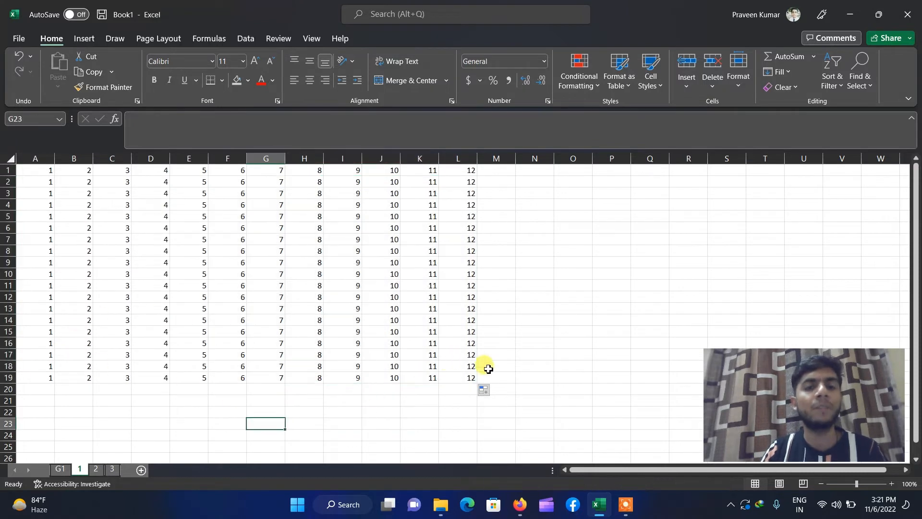
left_click_drag(463, 375, 28, 169)
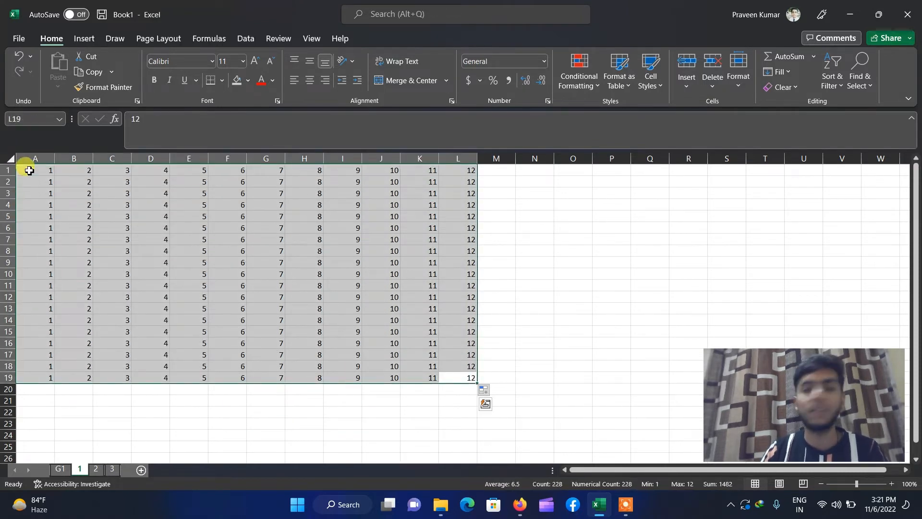
key("Delete")
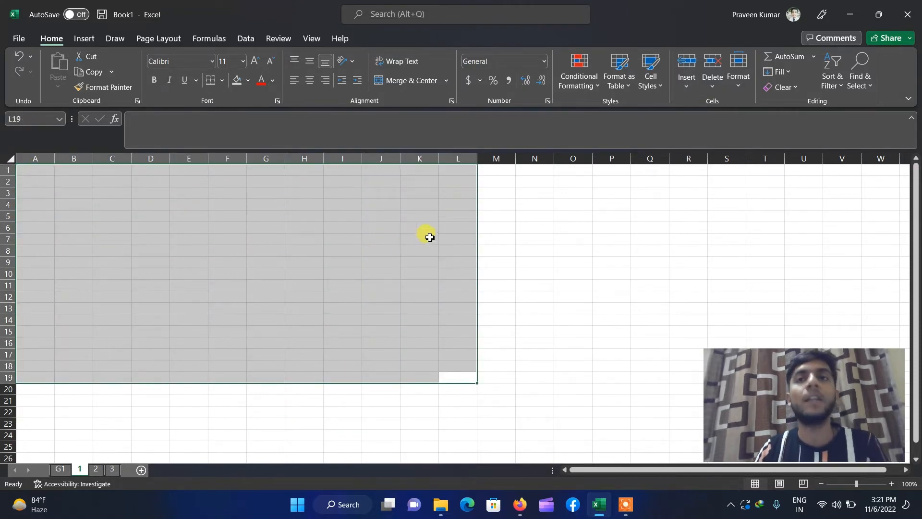
left_click(481, 237)
- Fill A1:B3 with the small numbers 1, 2, 2, 3, 3 and 5
left_click(26, 172)
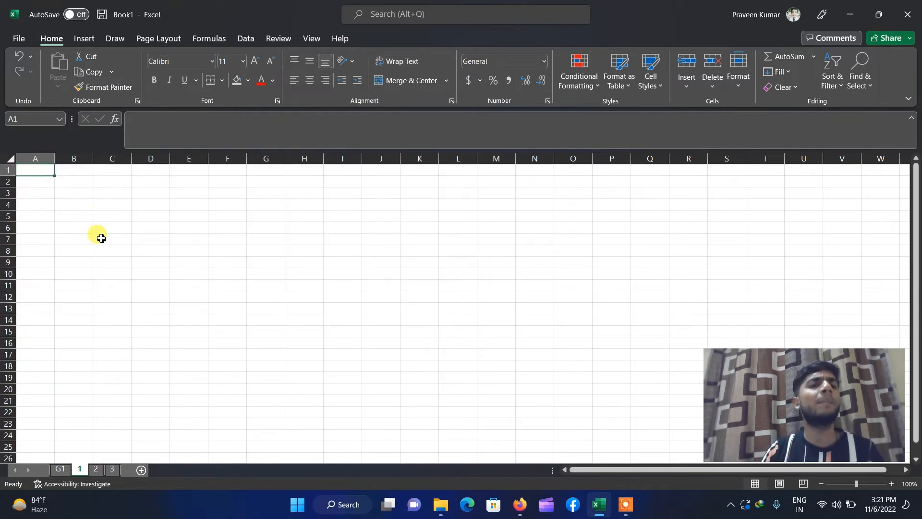
left_click(82, 173)
left_click(35, 173)
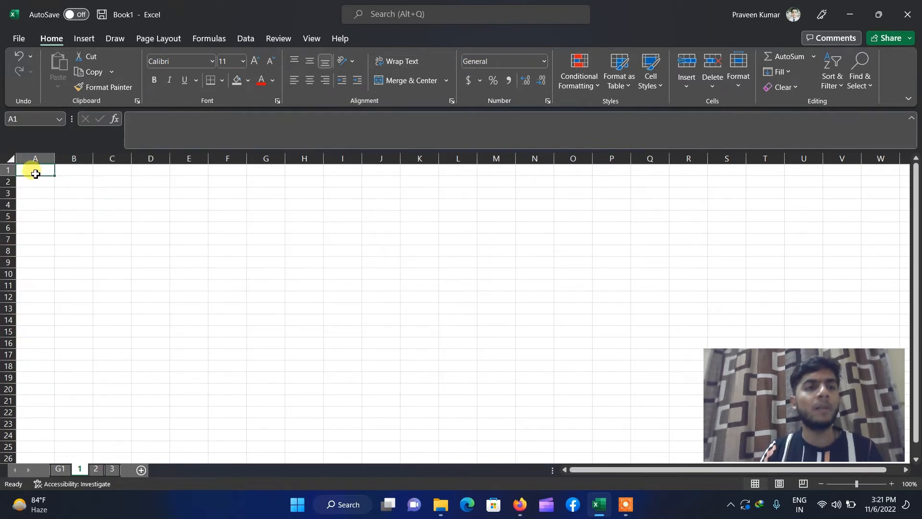
type("1")
key("Return")
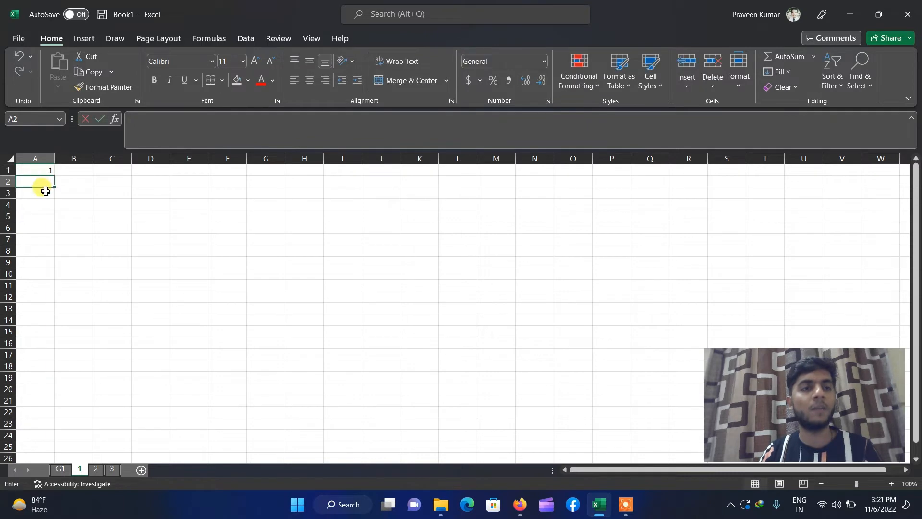
type("2")
key("Return")
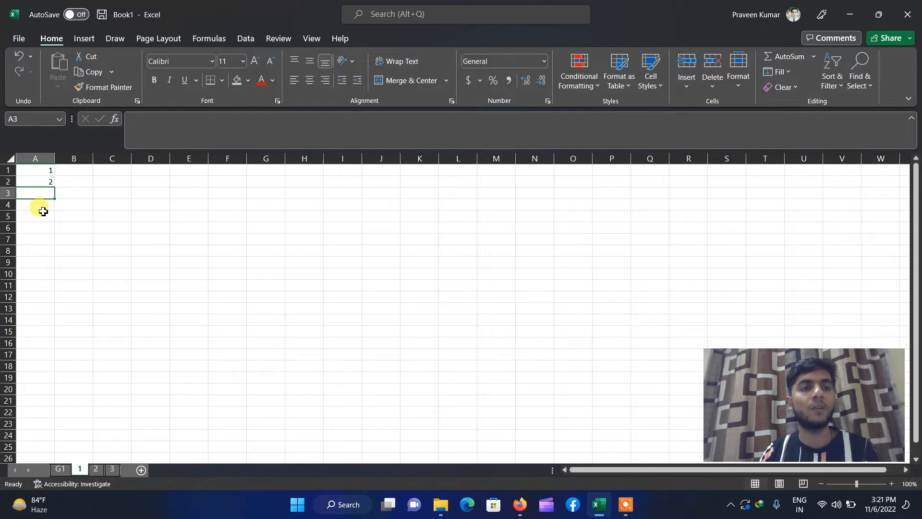
left_click(82, 174)
type("2")
left_click(82, 191)
type("3")
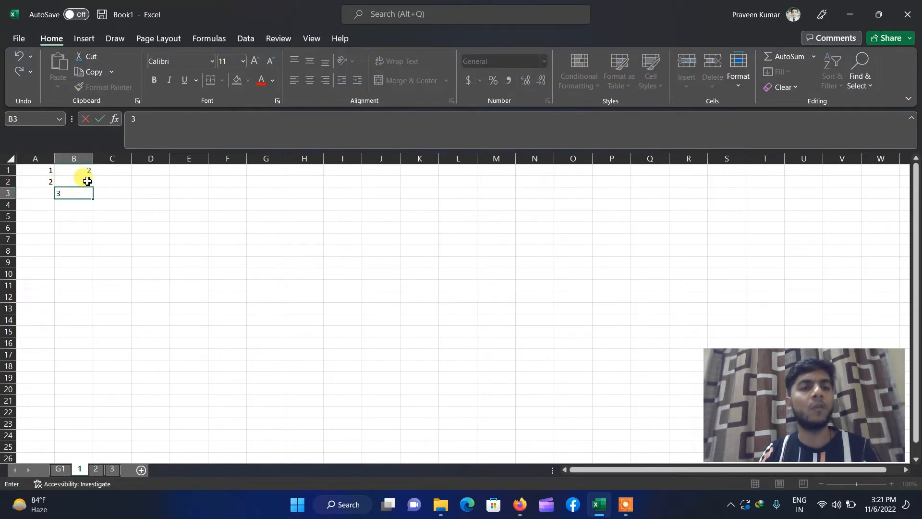
left_click(86, 181)
type("3")
left_click(44, 192)
type("5")
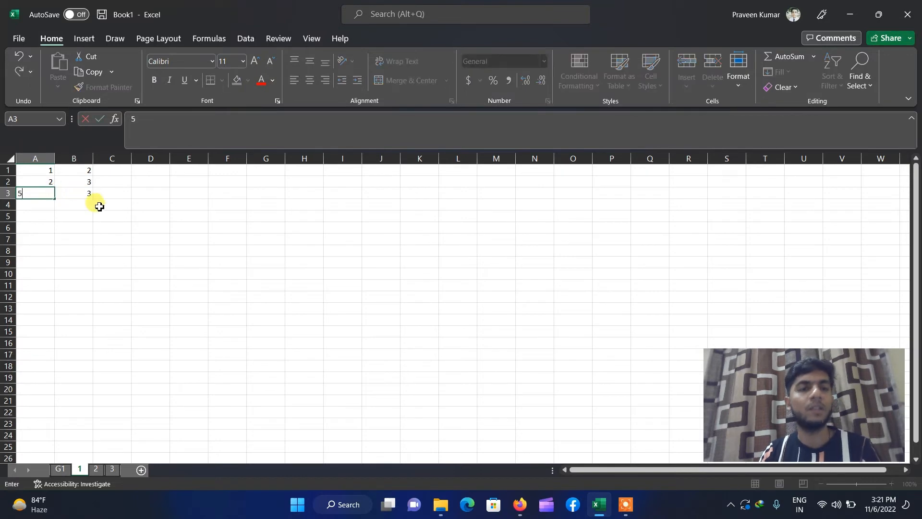
- Enter =SUM(A1:B1) in C1 to total the first row
left_click(97, 204)
left_click(111, 169)
type("=")
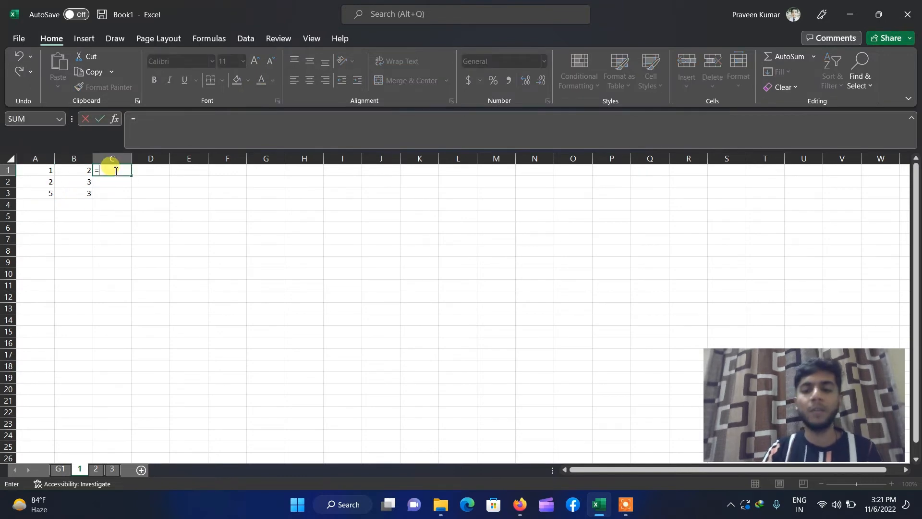
type("su")
key("BackSpace")
key("BackSpace")
key("BackSpace")
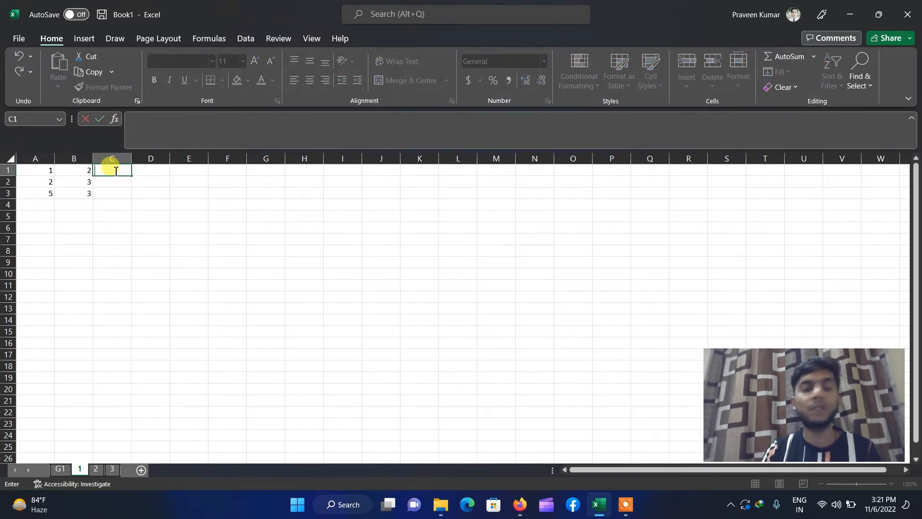
type("=sum")
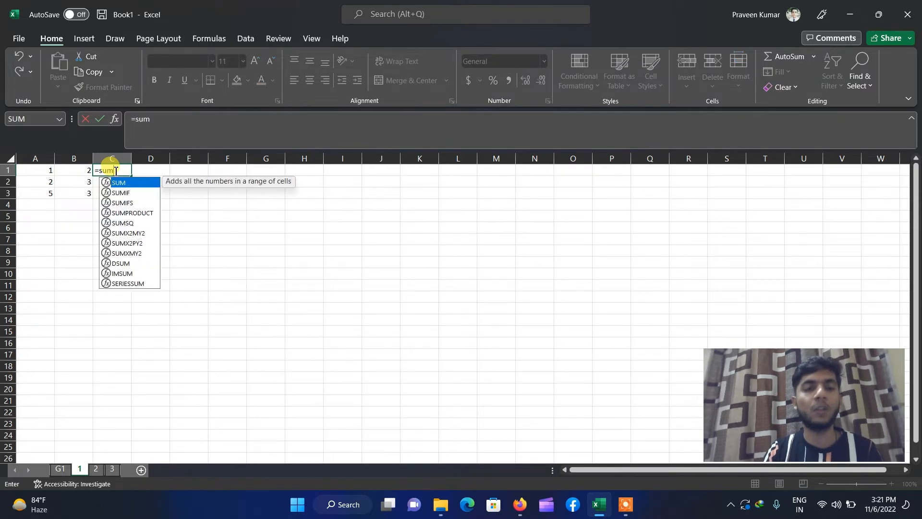
type("(")
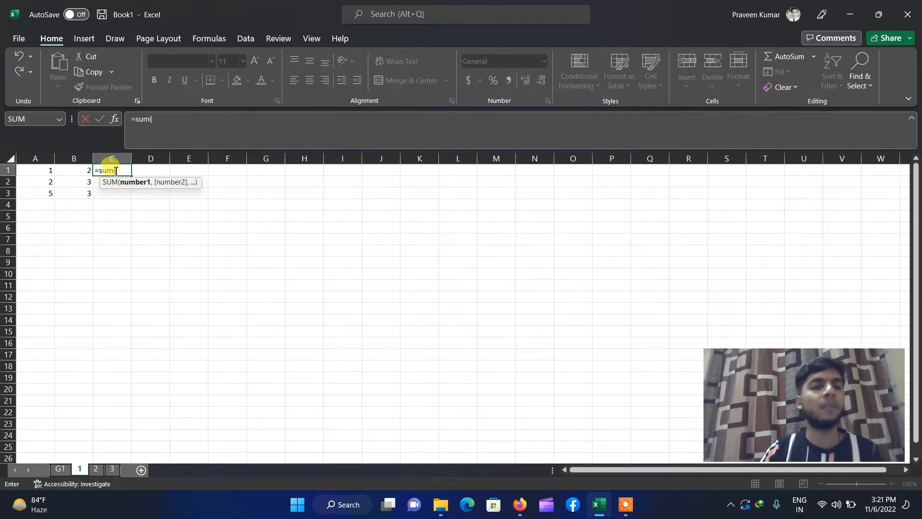
left_click_drag(29, 172, 80, 172)
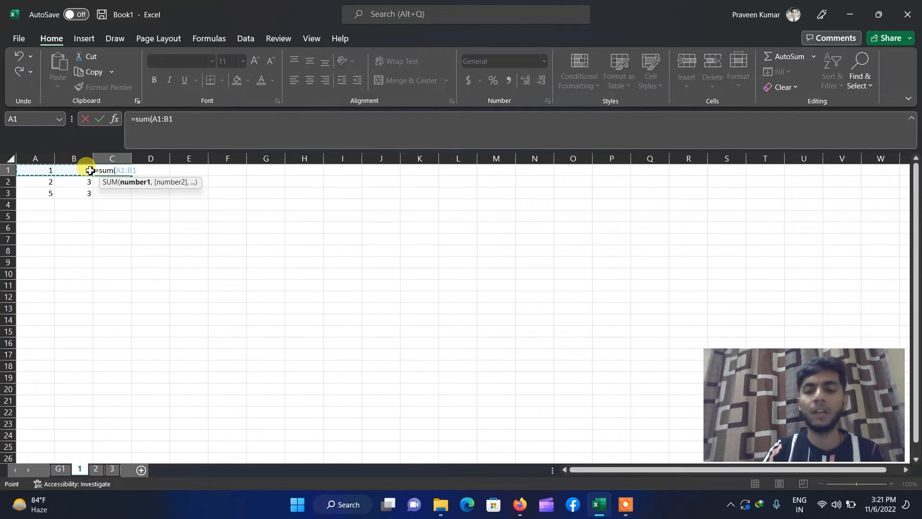
type(")")
key("Return")
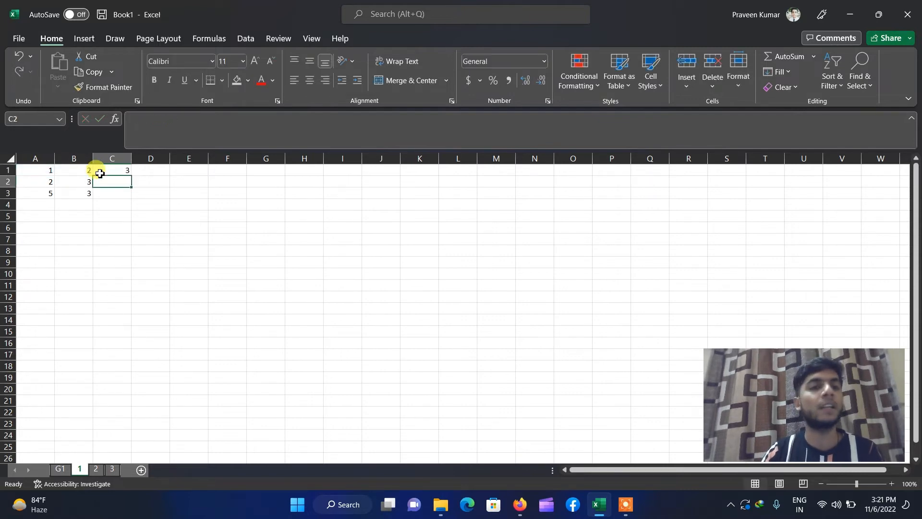
- Fill the SUM formula down to C3, giving row totals 3, 5 and 8
left_click(117, 172)
left_click_drag(130, 177, 125, 193)
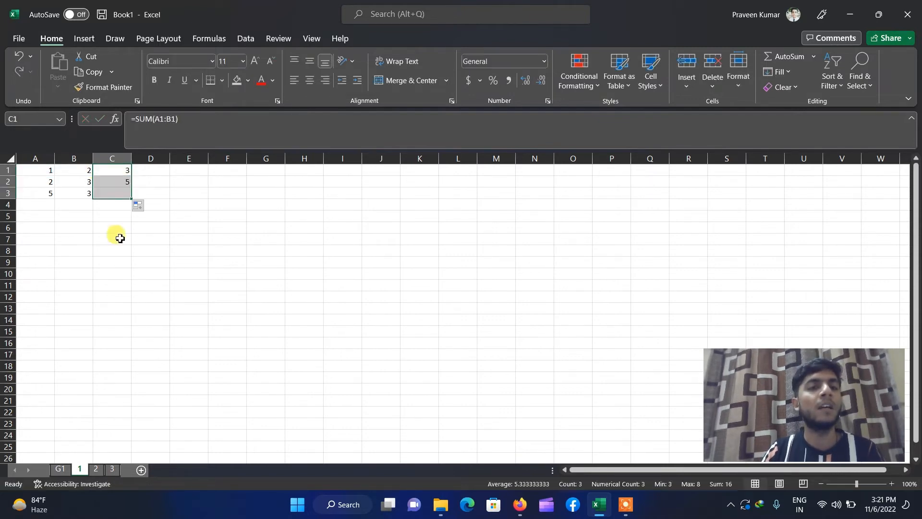
left_click(114, 250)
left_click(116, 171)
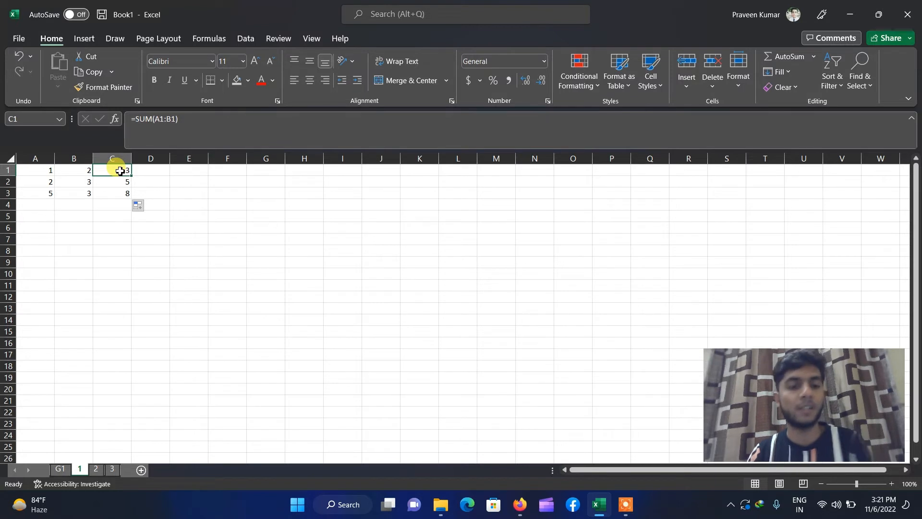
- Copy C1's SUM formula into K1 and highlight the empty I1:J1 it now refers to
right_click(120, 170)
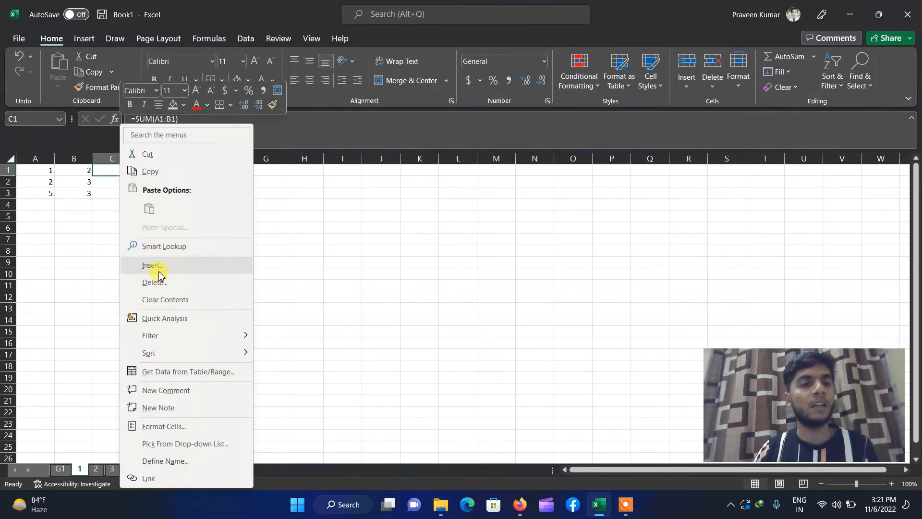
key("Escape")
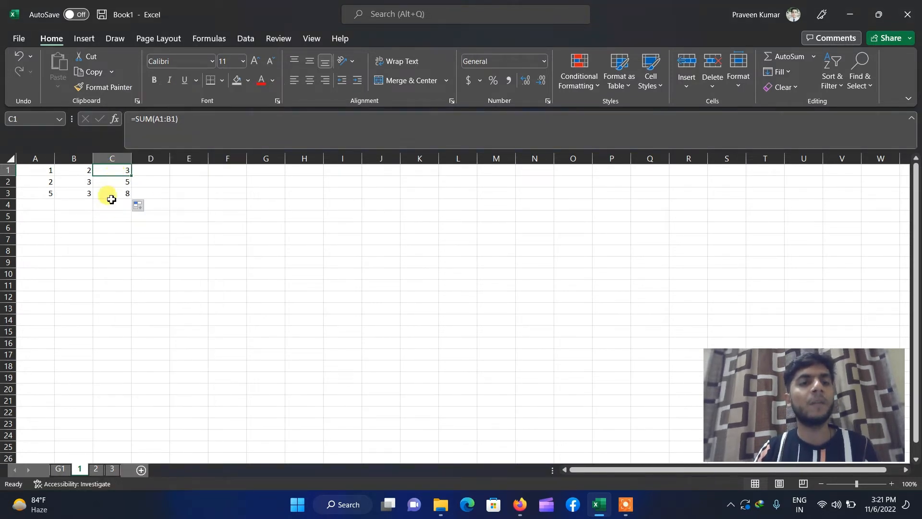
key("ctrl+c")
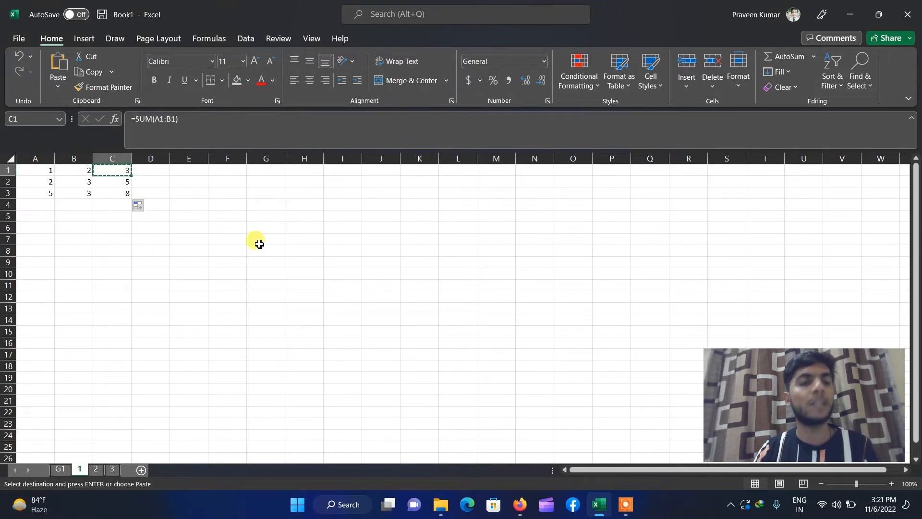
left_click(418, 170)
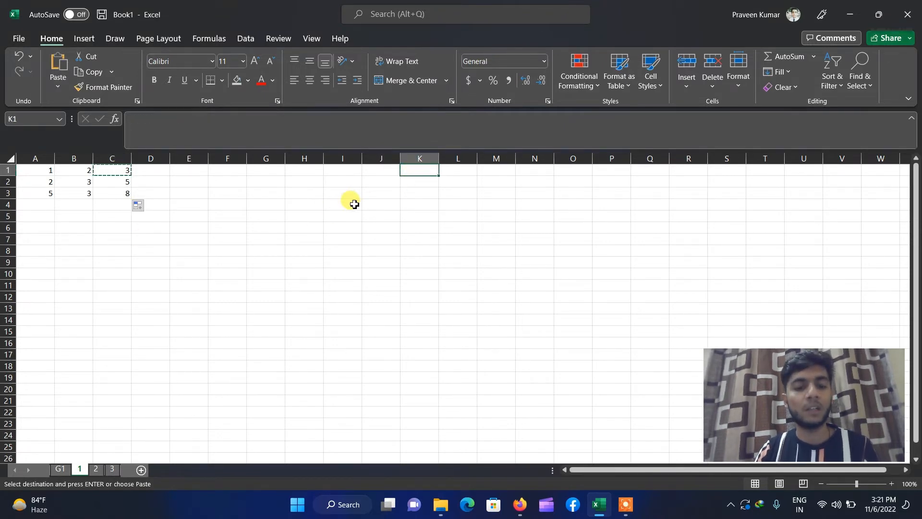
key("ctrl+v")
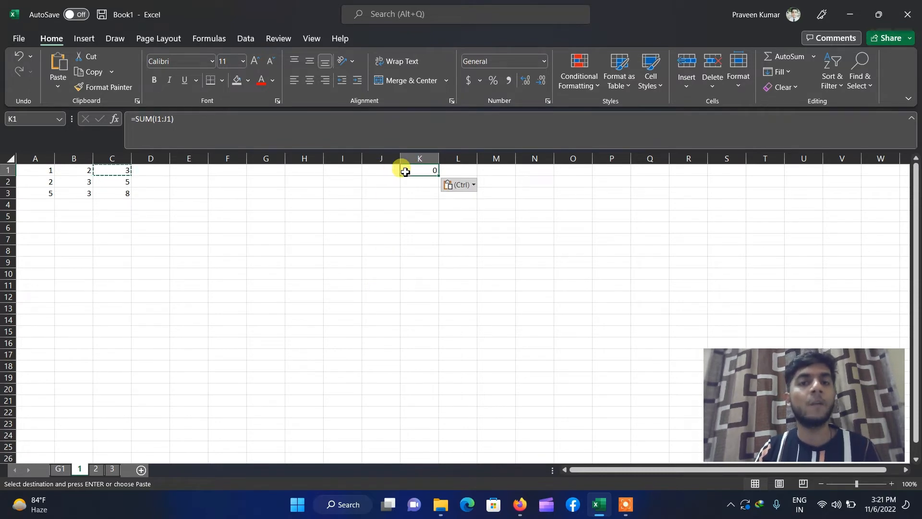
left_click(347, 172)
left_click_drag(347, 172, 371, 174)
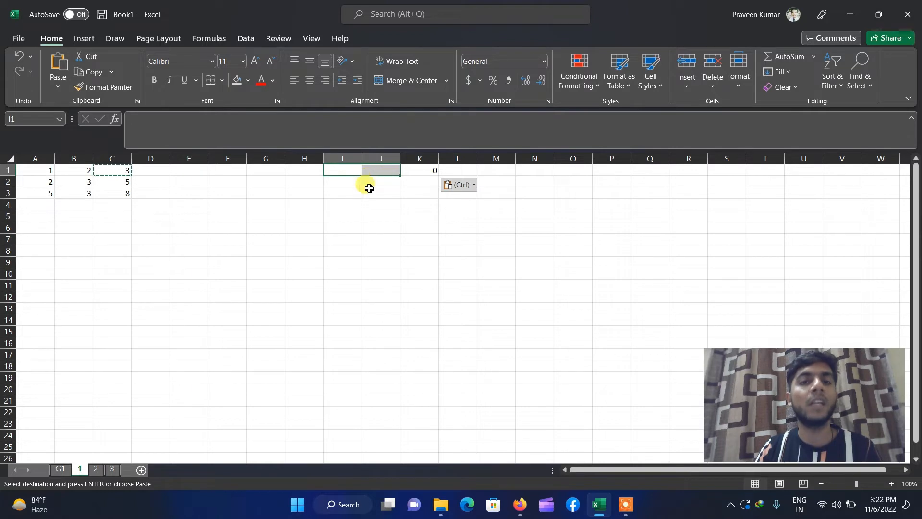
- Paste C2's formula into K2, showing it refers to the empty I2:J2
left_click(377, 204)
left_click(108, 184)
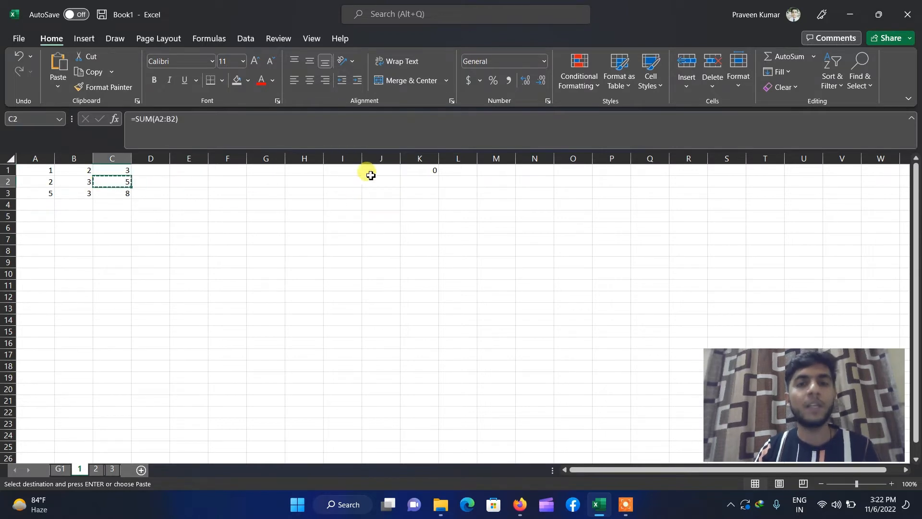
left_click(406, 180)
key("ctrl+v")
mouse_move(372, 184)
left_mouse_down()
mouse_move(386, 183)
mouse_move(334, 181)
mouse_move(382, 185)
left_mouse_up()
left_click(337, 221)
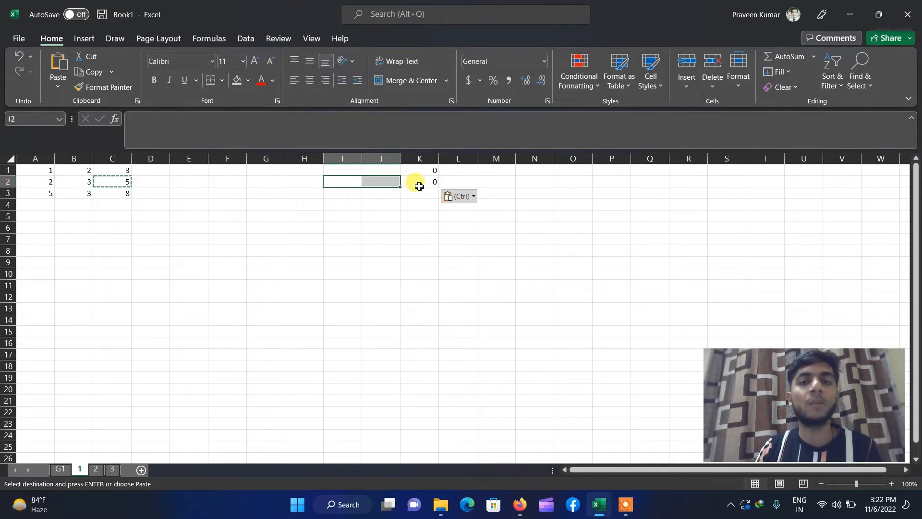
left_click(335, 235)
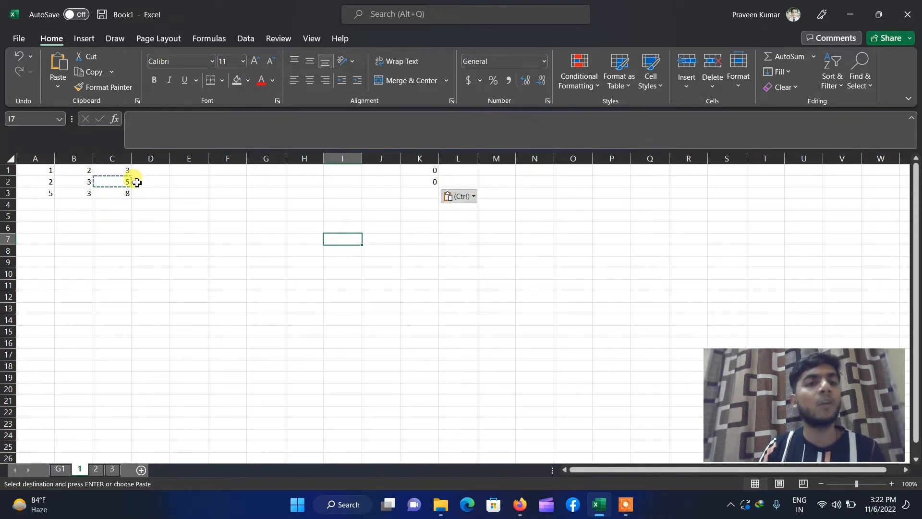
- Copy the three sums in C1:C3, with N1 chosen as the destination
left_click(127, 206)
left_click_drag(122, 174, 121, 194)
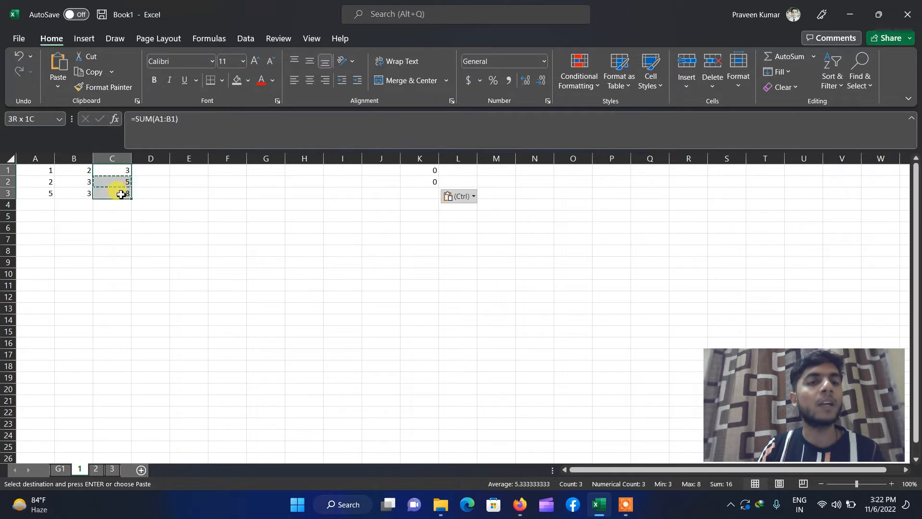
key("ctrl+c")
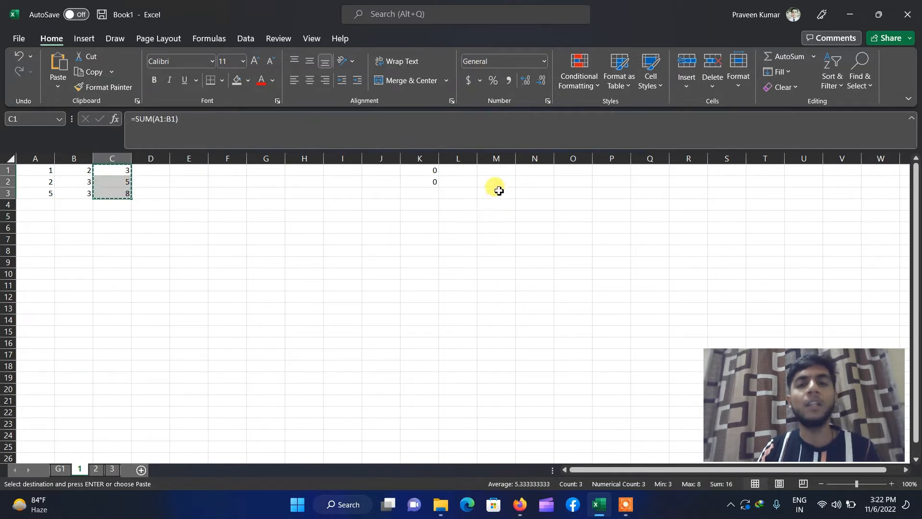
left_click(531, 170)
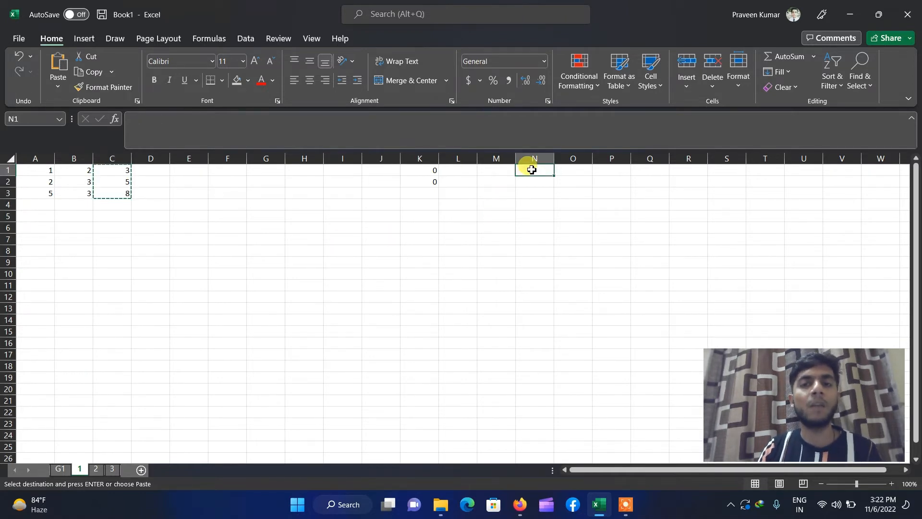
left_click(56, 89)
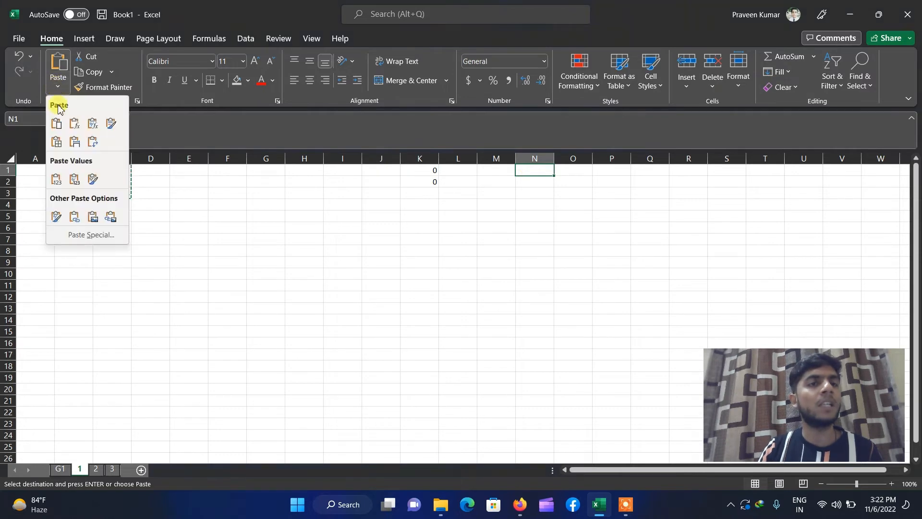
left_click(56, 180)
left_click(503, 319)
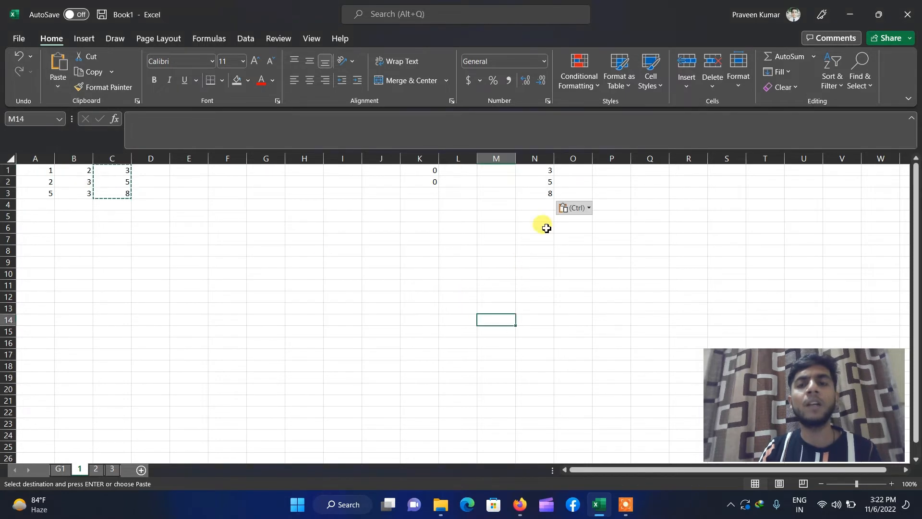
left_click(543, 172)
left_click(546, 182)
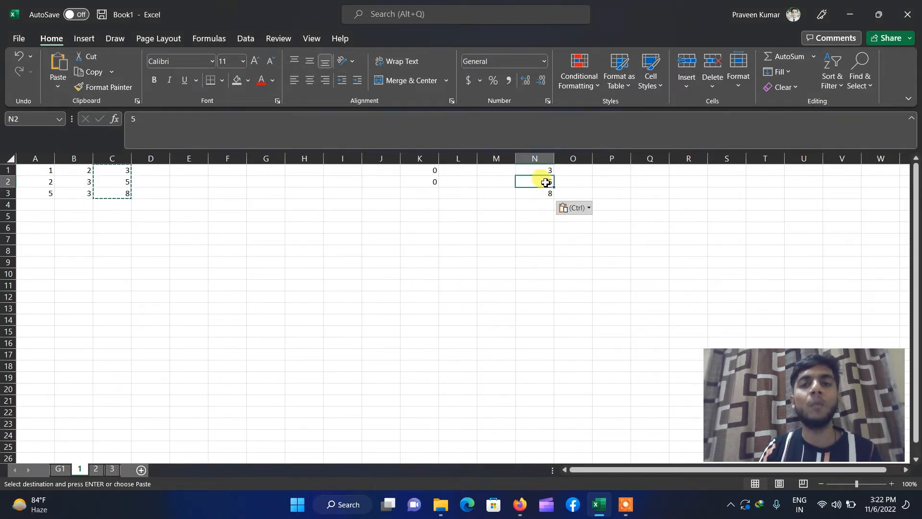
left_click(532, 192)
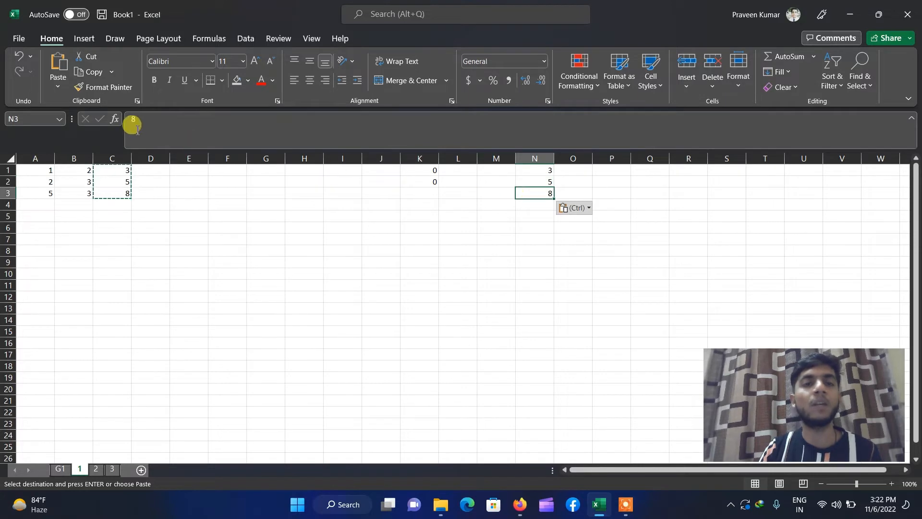
left_click(133, 121)
left_click(547, 184)
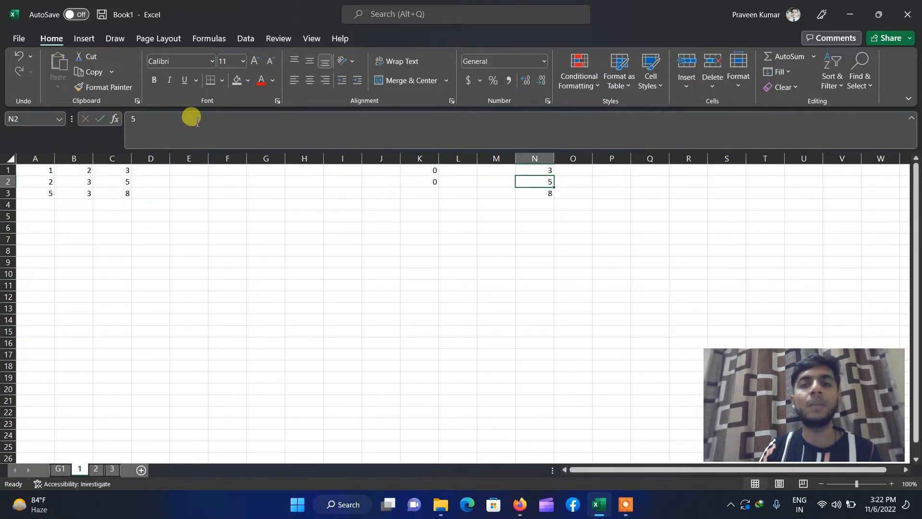
left_click(137, 119)
left_click(141, 249)
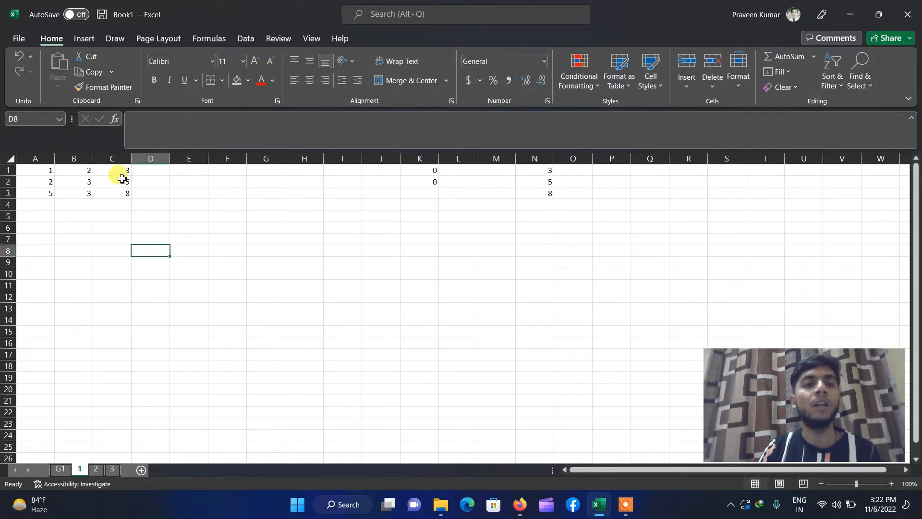
- Try repointing C2's formula to other cells, then cancel the change with Esc
left_click(122, 181)
left_click_drag(191, 120, 135, 119)
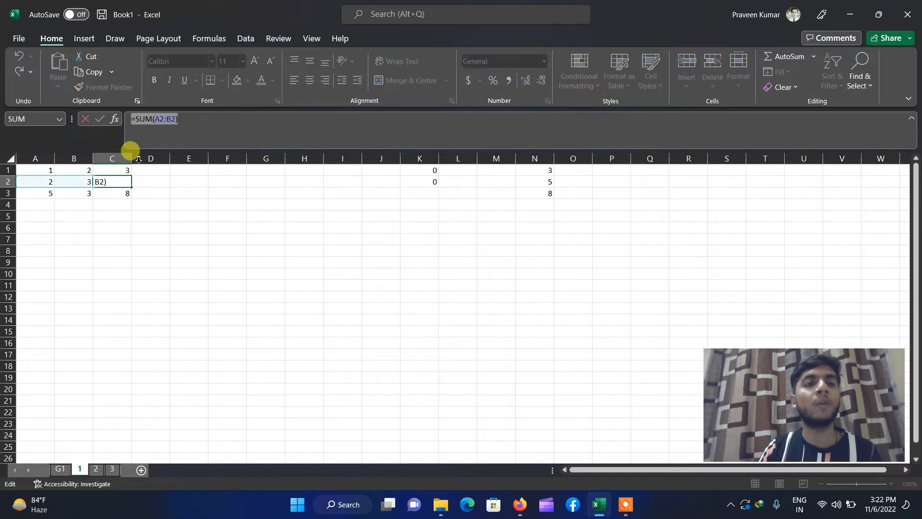
left_click(123, 193)
left_click(213, 285)
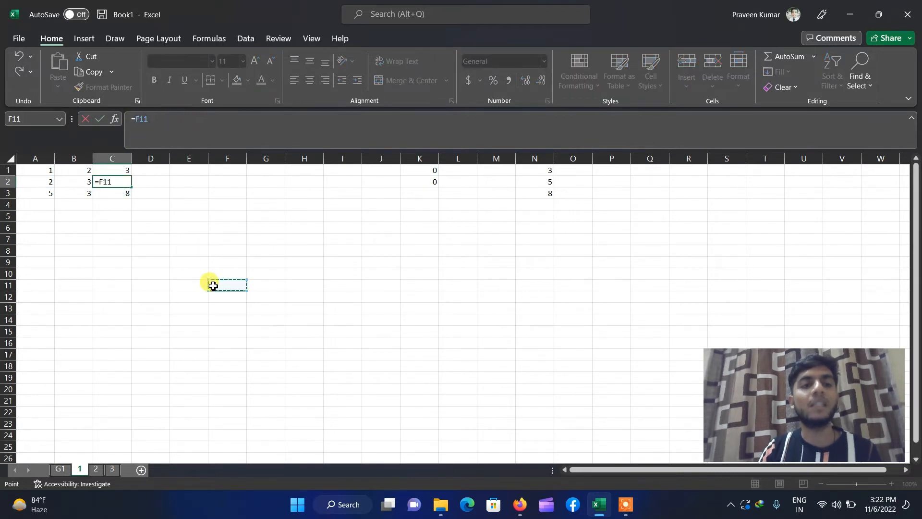
key("Escape")
left_click(468, 272)
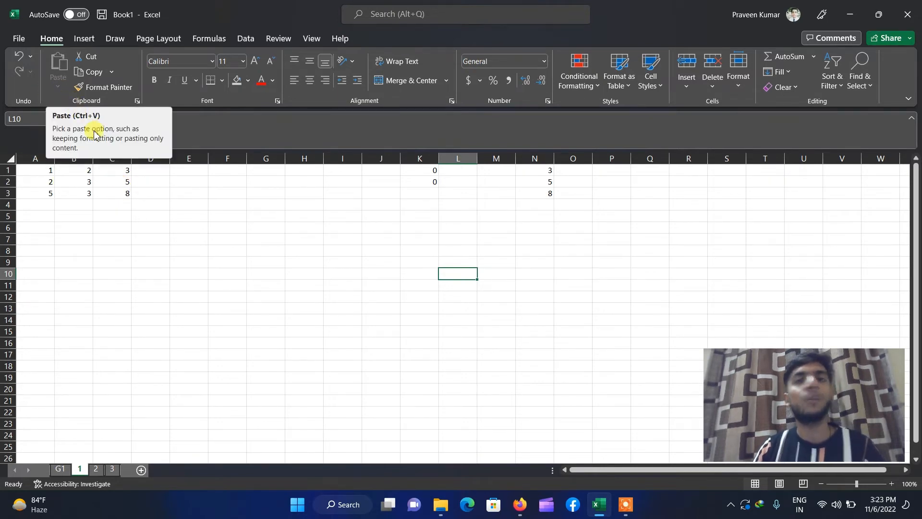
- Delete all values and formulas in A1:O7, leaving the sheet empty
left_click_drag(33, 169, 572, 235)
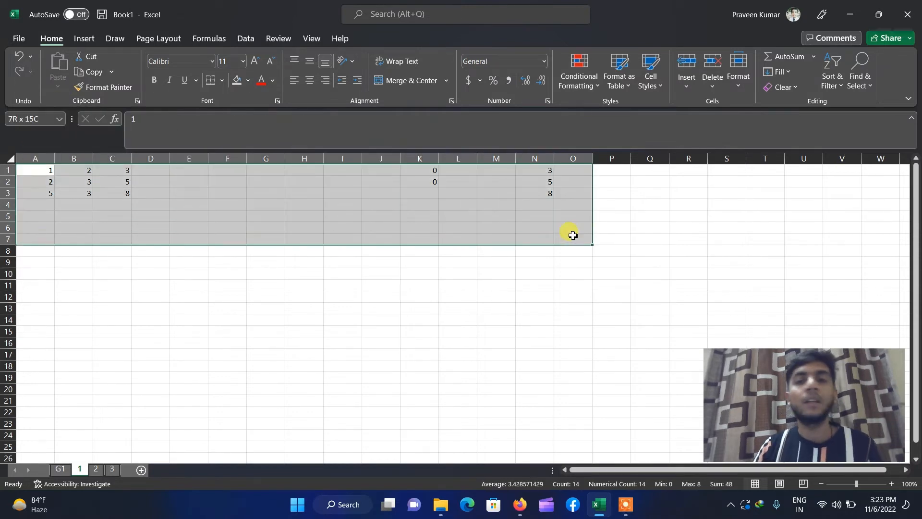
key("Delete")
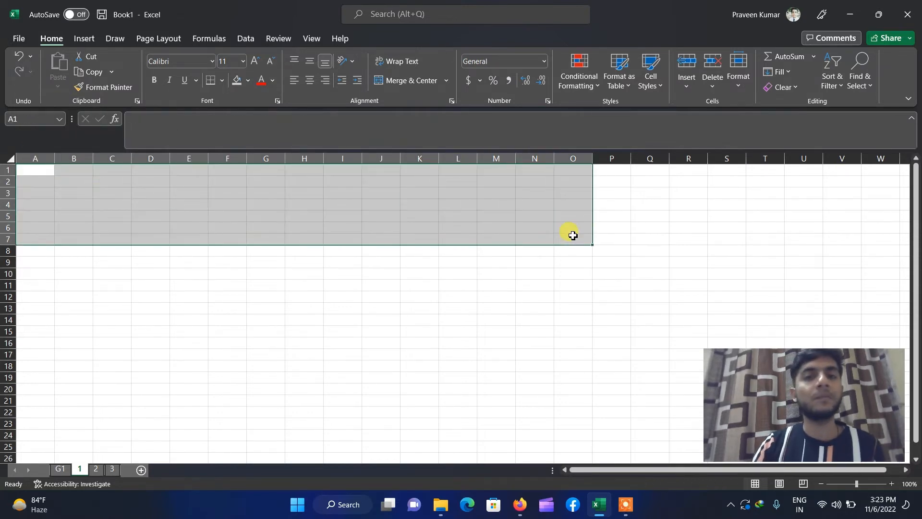
left_click(473, 340)
left_click(37, 172)
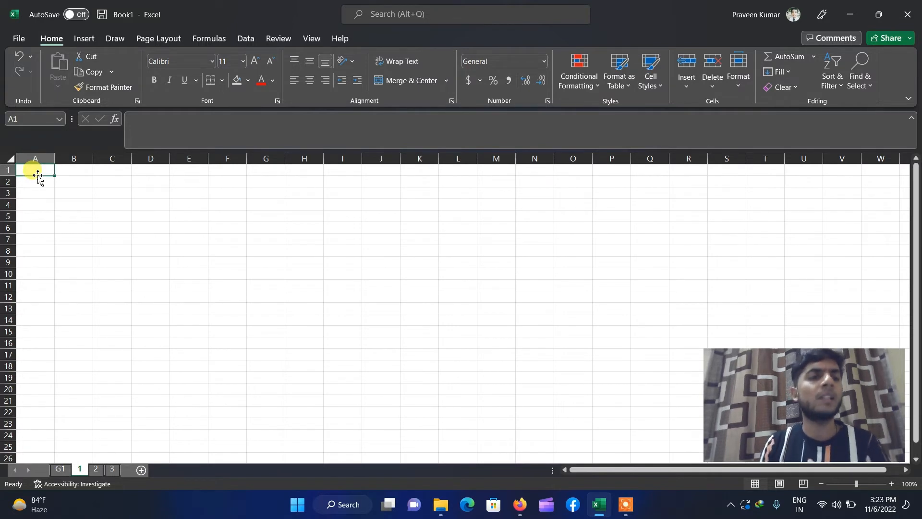
left_click(524, 505)
- Go to winzera.com/organoverse in Firefox and close the extra Vitamin A tab
left_click(264, 32)
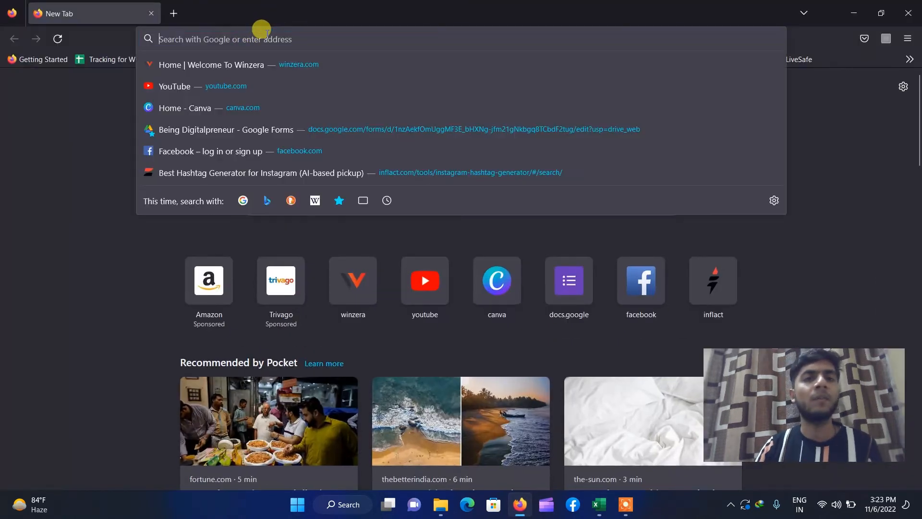
type("w")
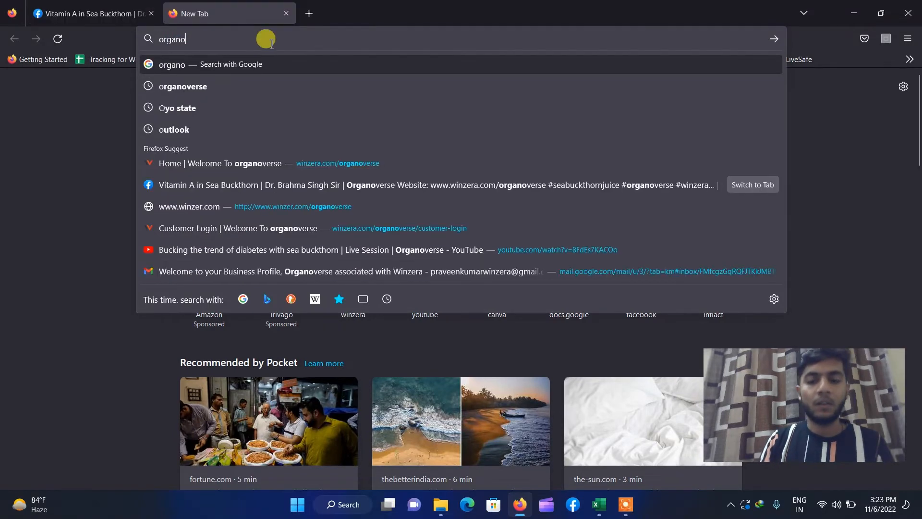
type("vers")
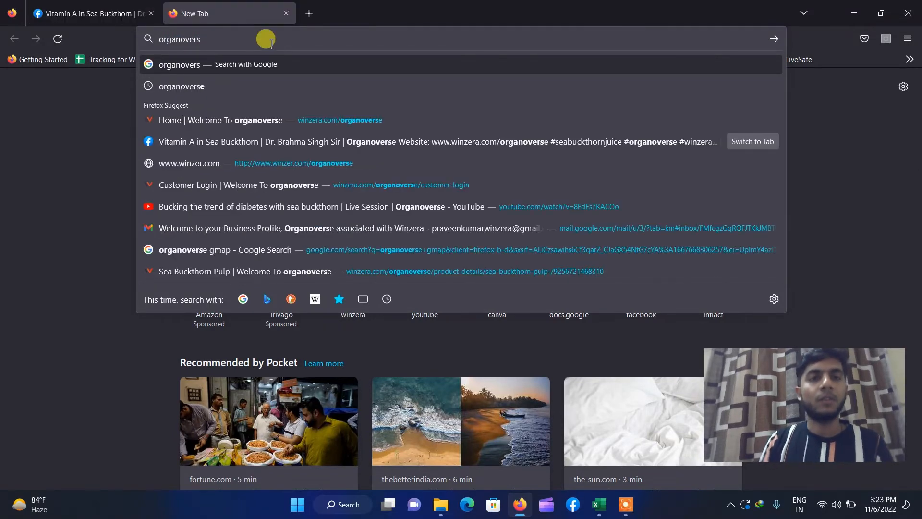
left_click(323, 119)
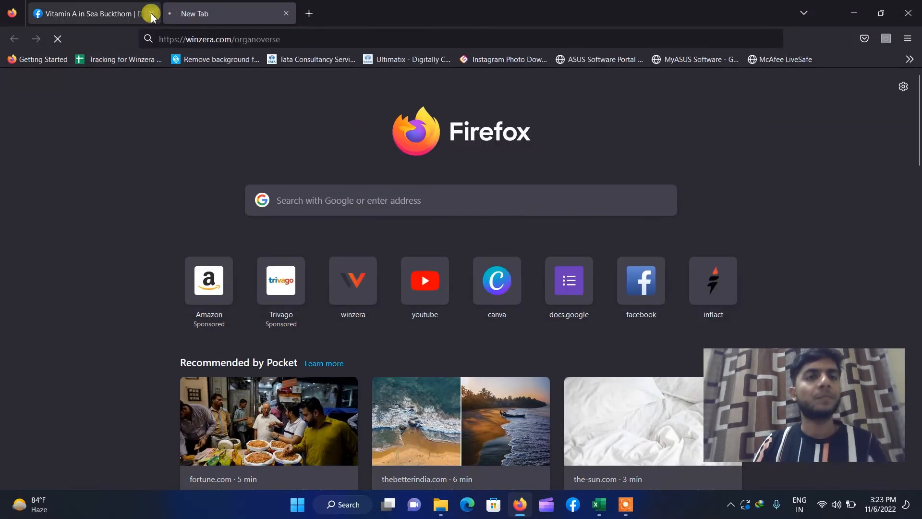
left_click(151, 13)
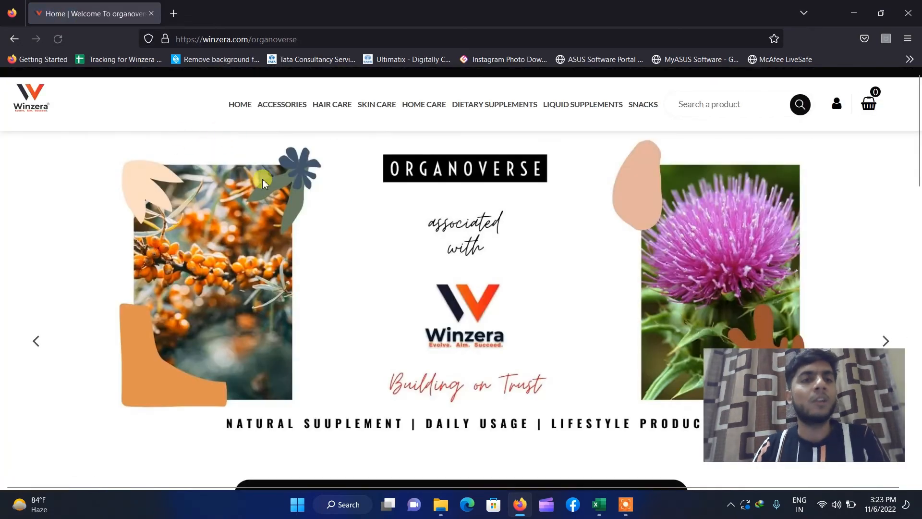
- Open Sea Buckthorn Pulp from View All Products and copy its first description paragraph
scroll(255, 188, "down", 7)
scroll(216, 199, "down", 9)
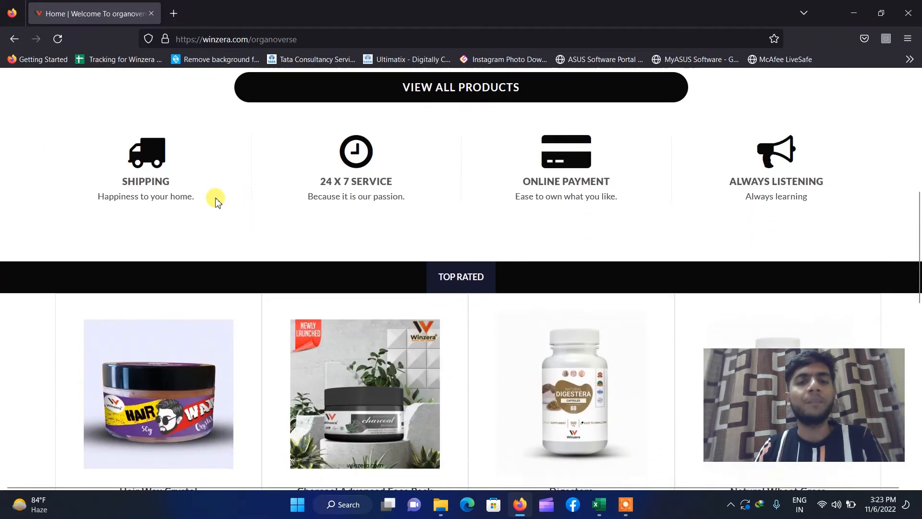
scroll(219, 198, "up", 5)
scroll(218, 198, "up", 5)
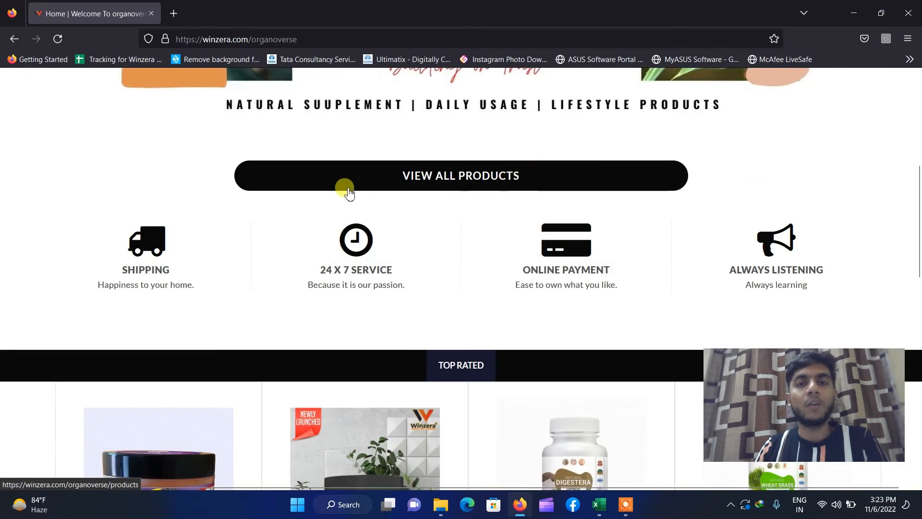
left_click(411, 185)
scroll(191, 258, "down", 15)
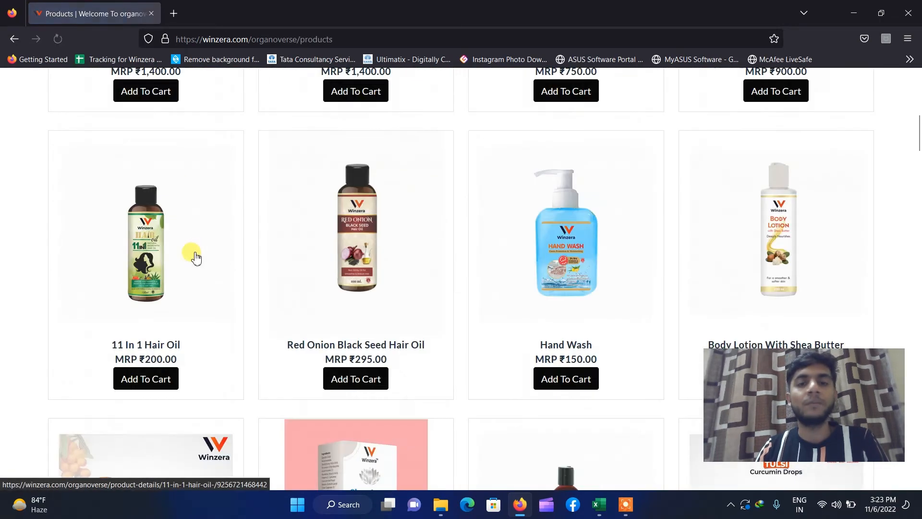
left_click(144, 186)
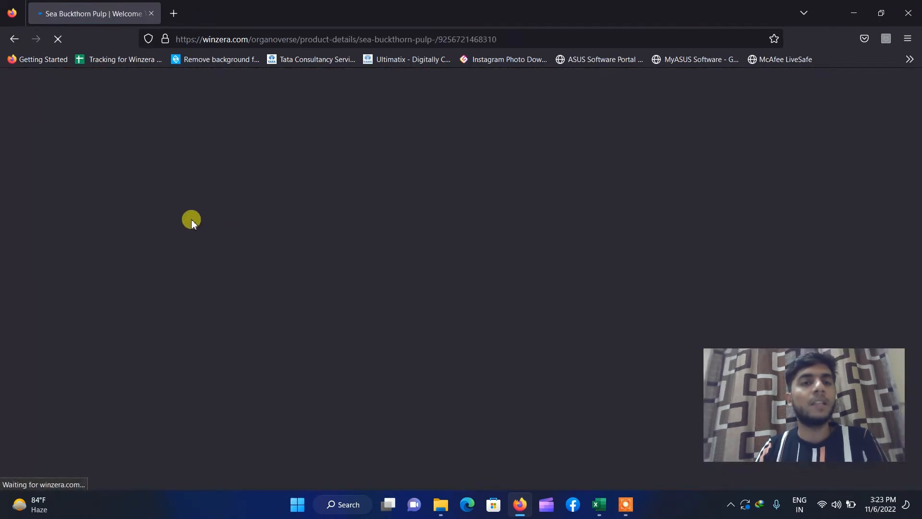
scroll(418, 278, "down", 5)
scroll(488, 282, "up", 2)
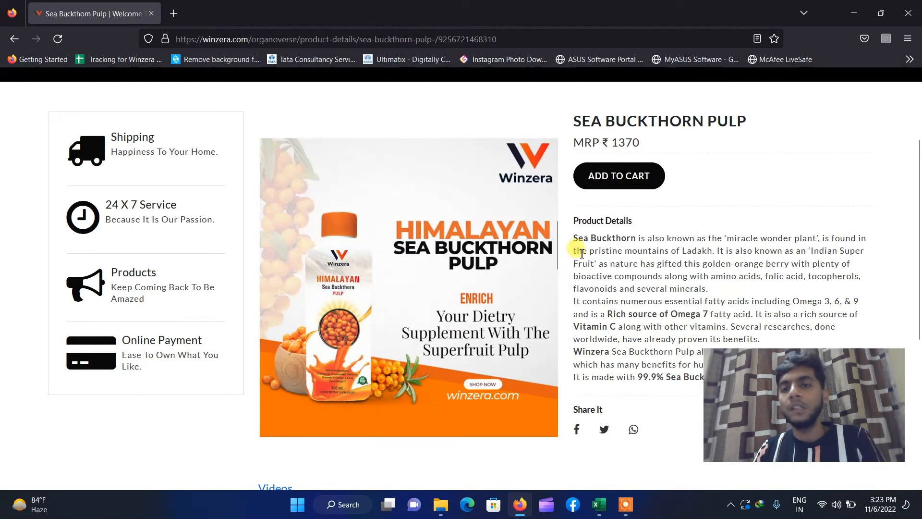
left_click_drag(576, 238, 720, 290)
key("ctrl+c")
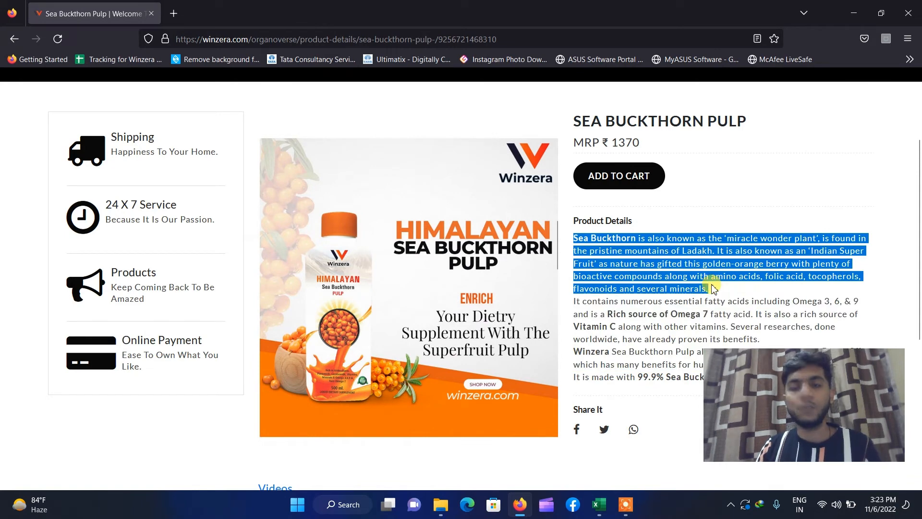
left_click(840, 22)
- Paste the copied Sea Buckthorn description into cell A1
left_click(45, 172)
key("ctrl+v")
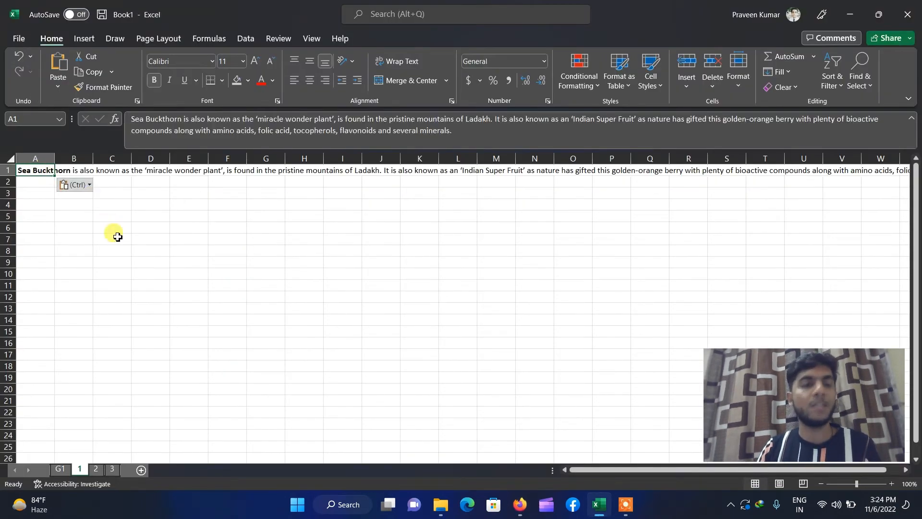
left_click(141, 284)
left_click(26, 169)
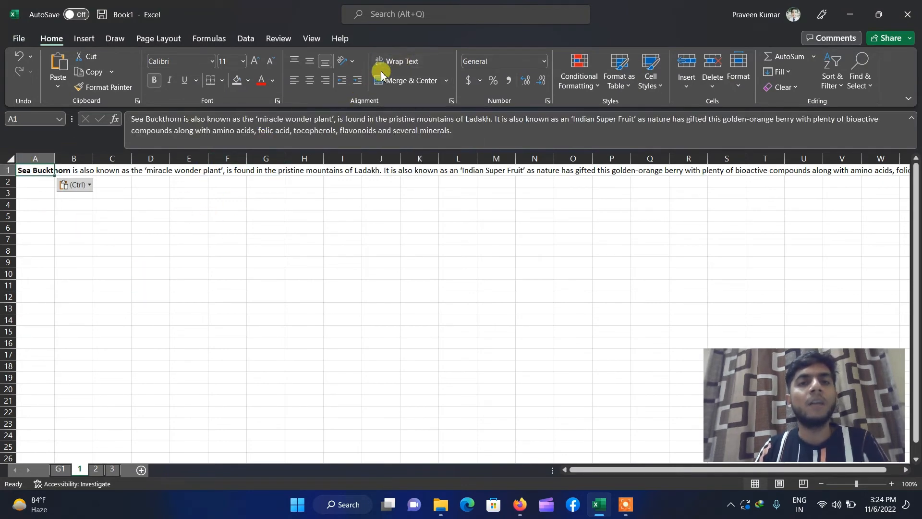
left_click(282, 273)
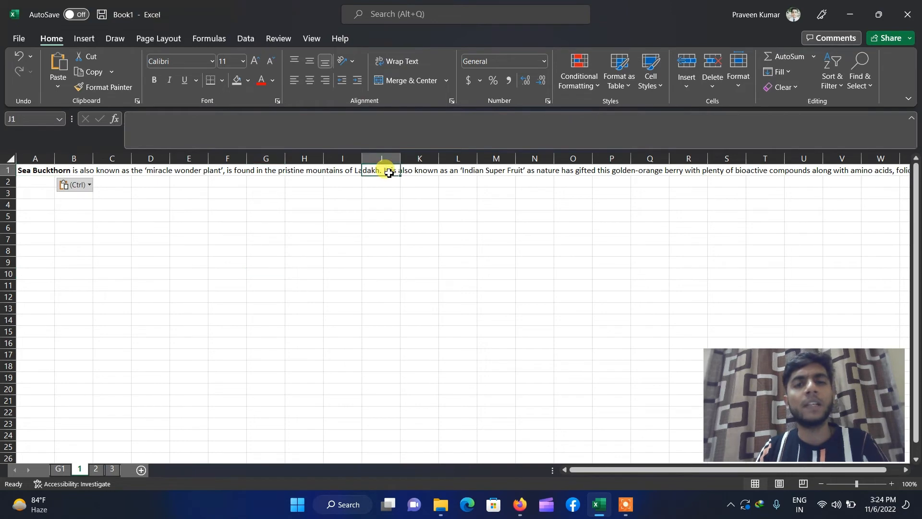
- Trim A1's text so it ends after 'Ladakh.'
left_click(53, 171)
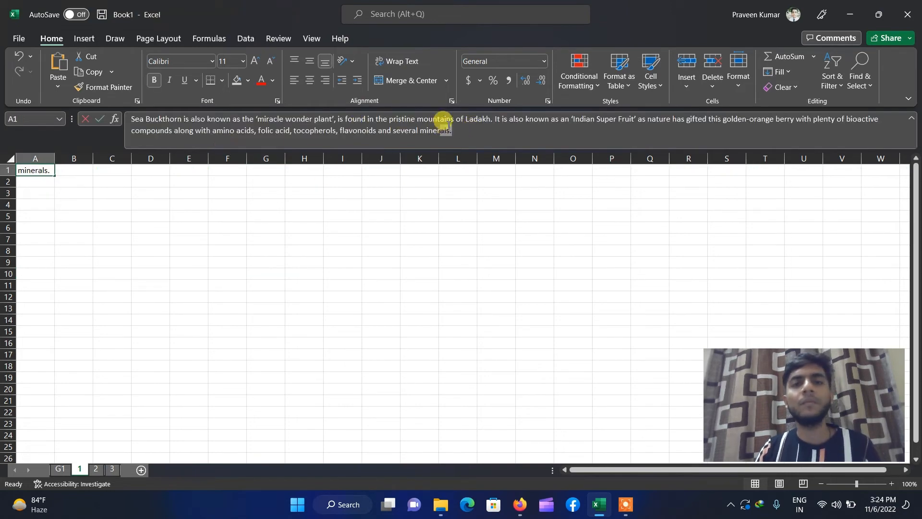
left_click_drag(443, 127, 492, 119)
key("Delete")
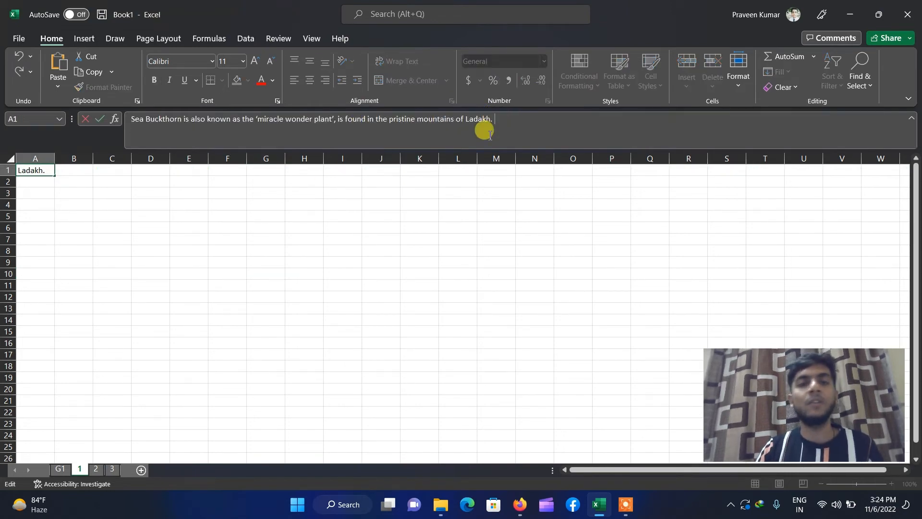
left_click(419, 272)
left_click(53, 171)
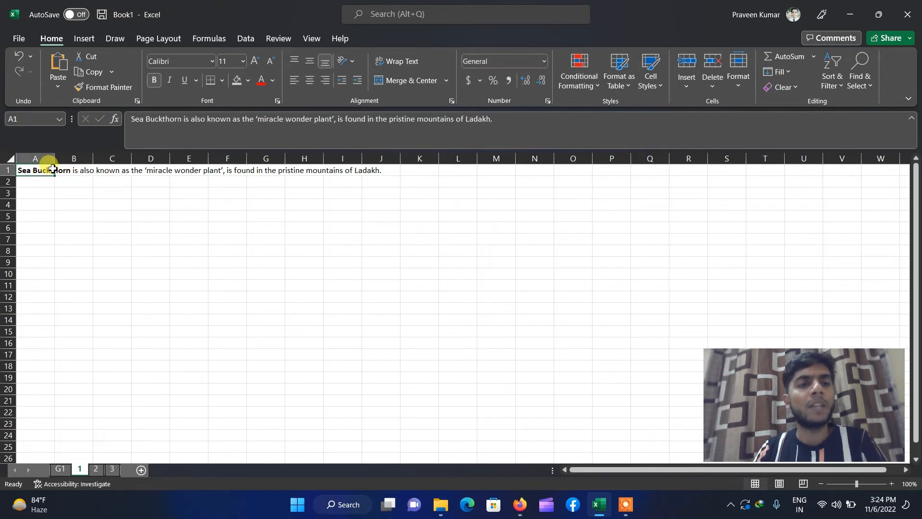
- Edit A1's text so the words 'Sea Buckthorn' are set in bold
left_click(126, 119)
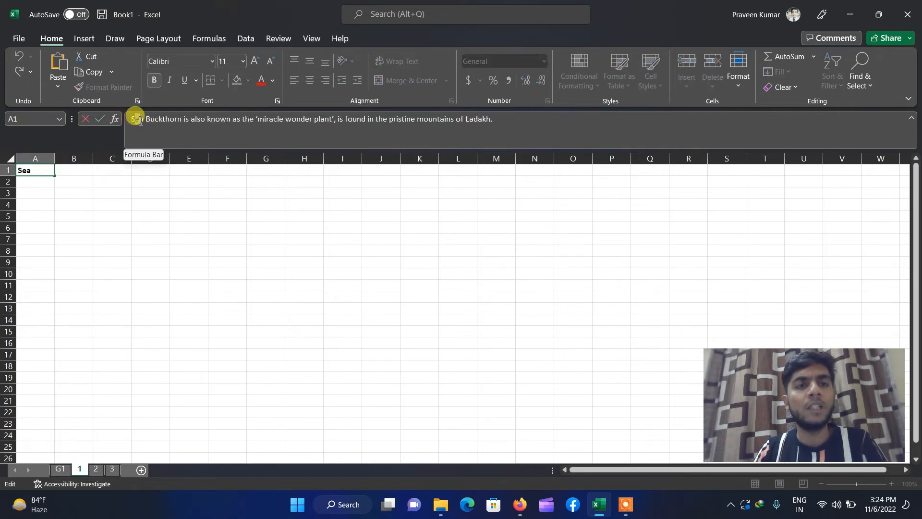
left_click_drag(128, 119, 143, 119)
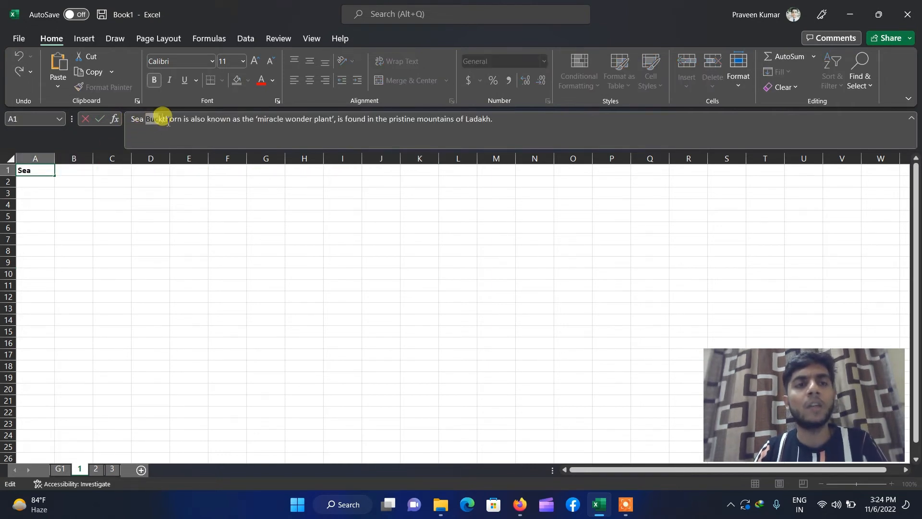
double_click(156, 118)
left_click(184, 120)
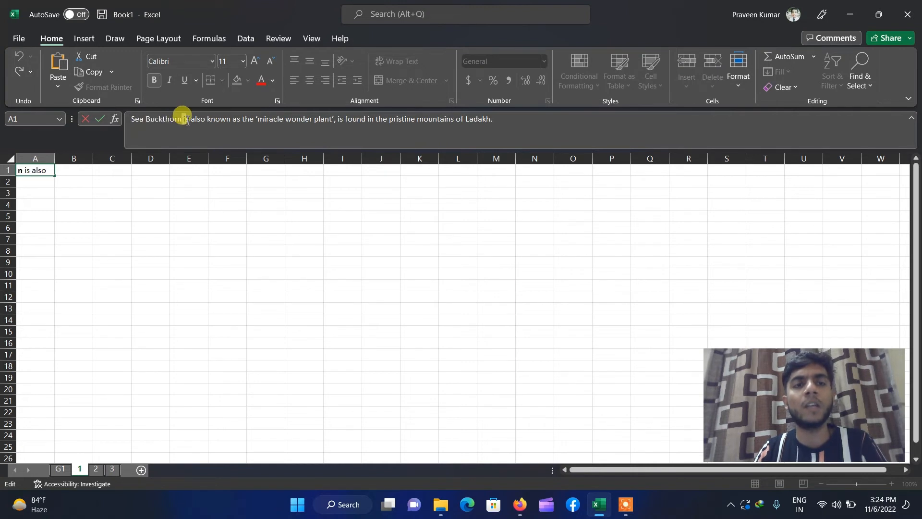
left_click_drag(195, 119, 503, 123)
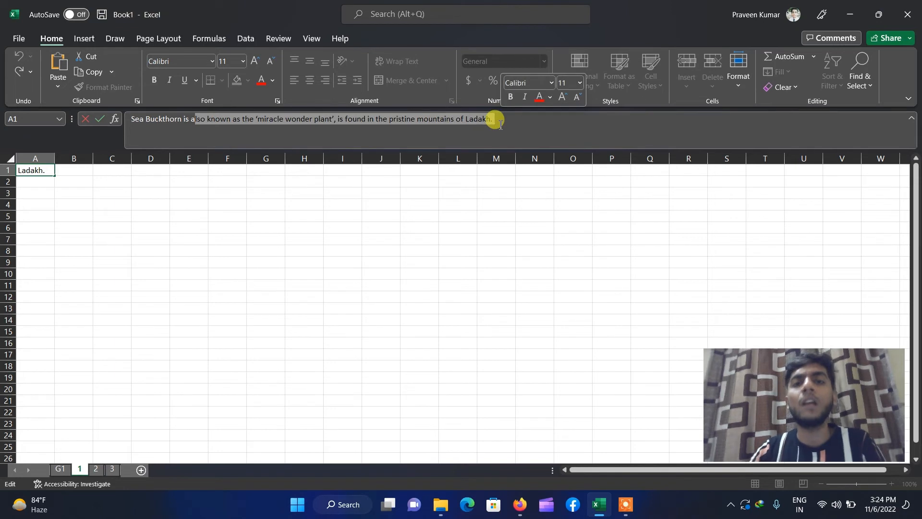
left_click(384, 204)
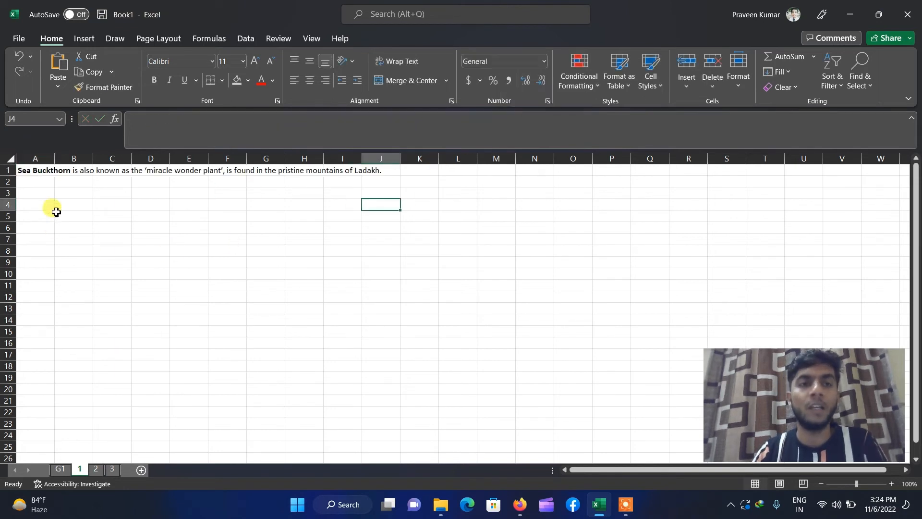
left_click(36, 173)
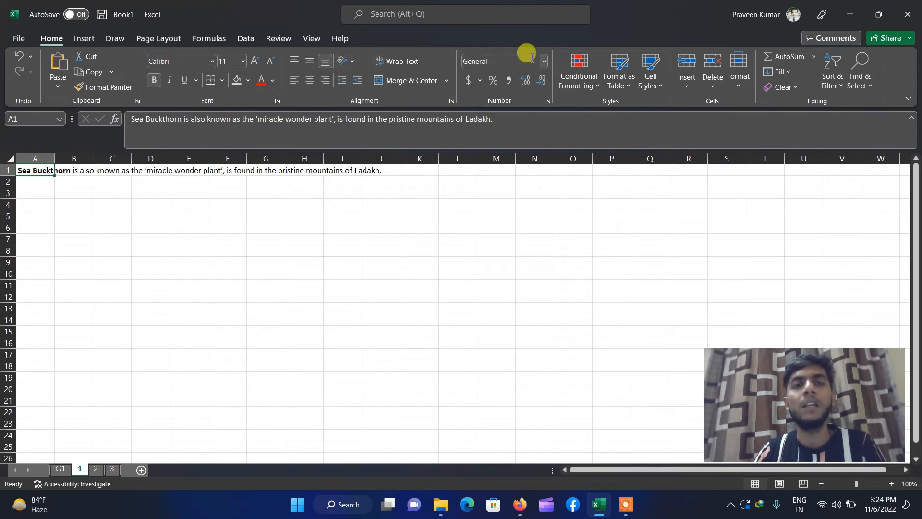
- Run Text to Columns on A1, Delimited by Space, spreading the words across A1:R1
left_click(239, 40)
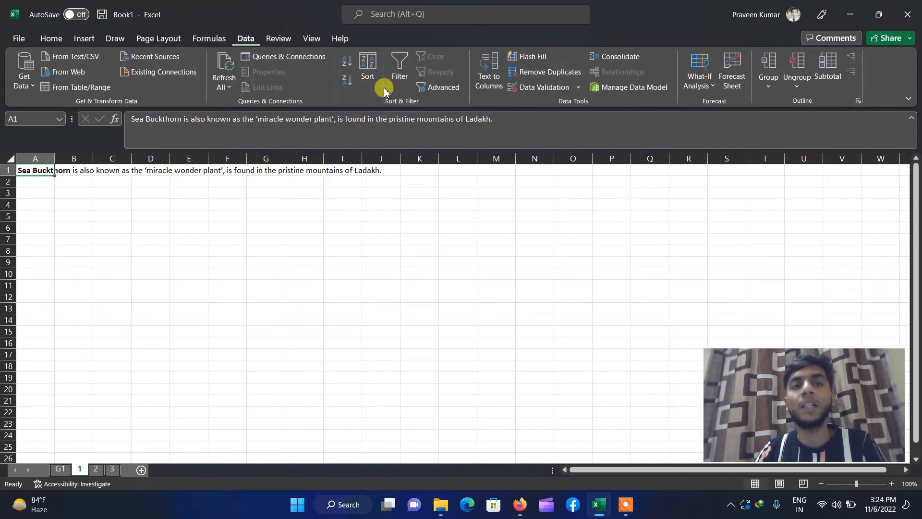
left_click(491, 77)
left_click_drag(354, 119, 727, 109)
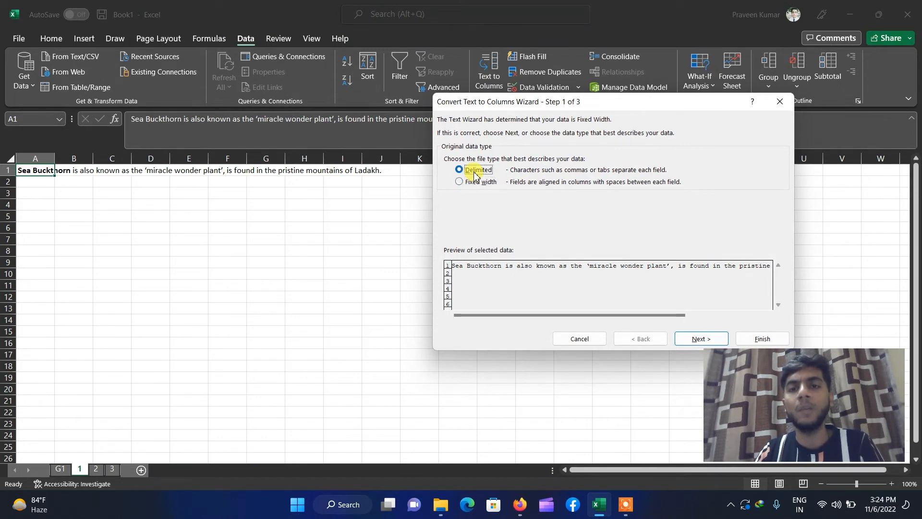
left_click(696, 336)
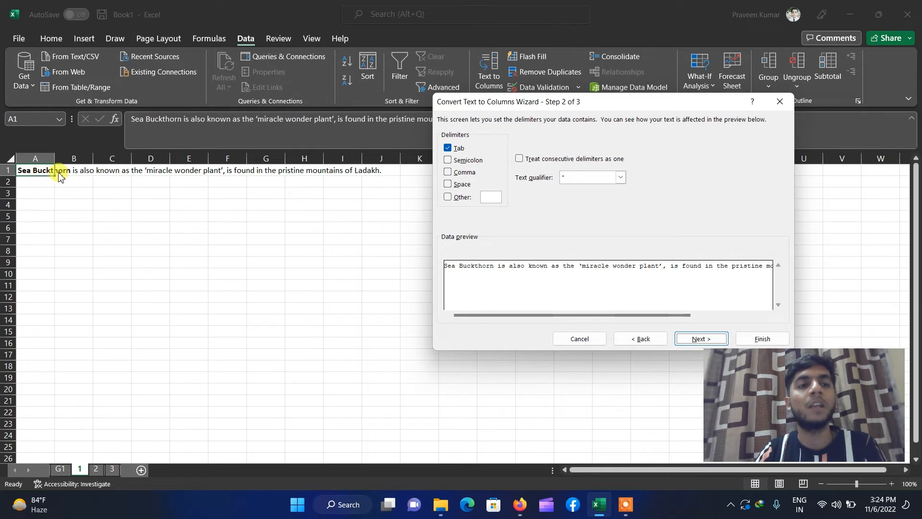
left_click(459, 191)
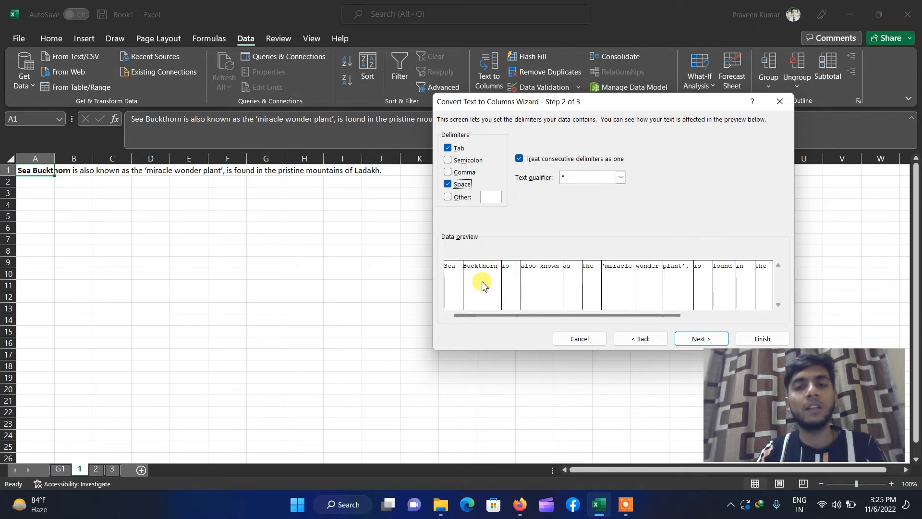
left_click(700, 339)
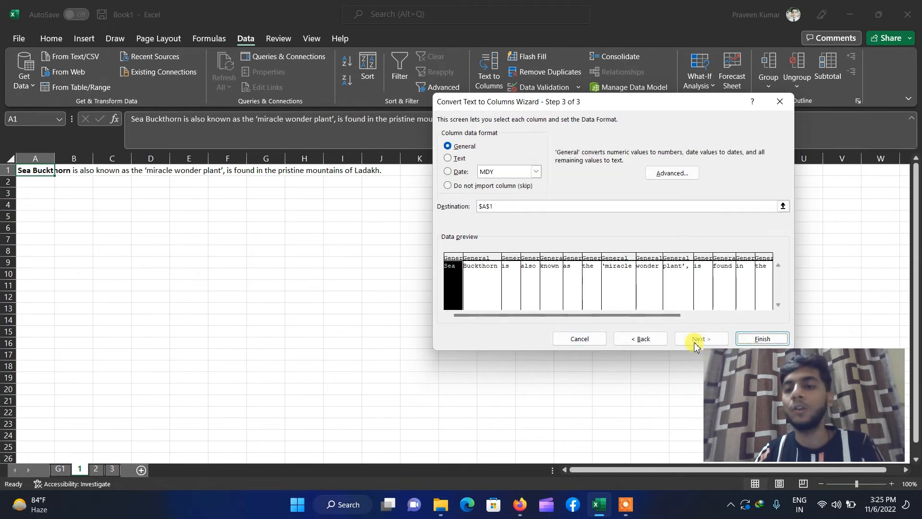
left_click(762, 339)
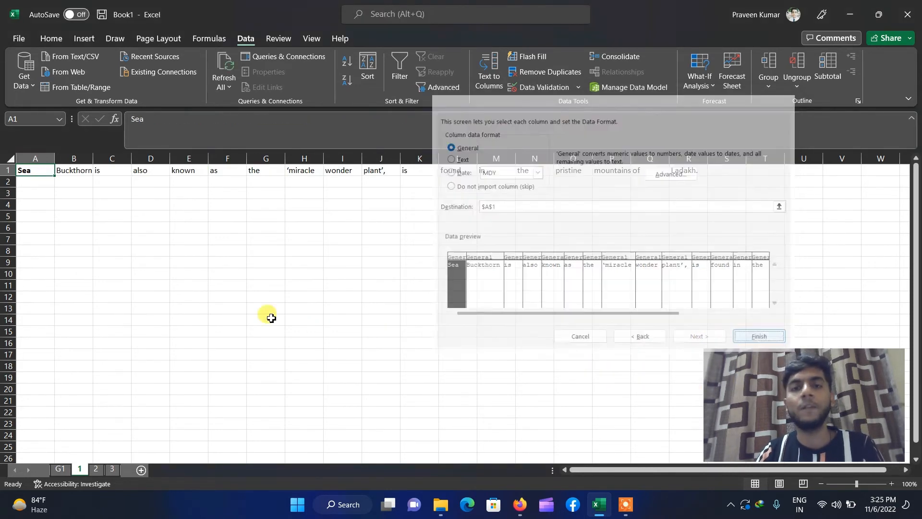
left_click(79, 207)
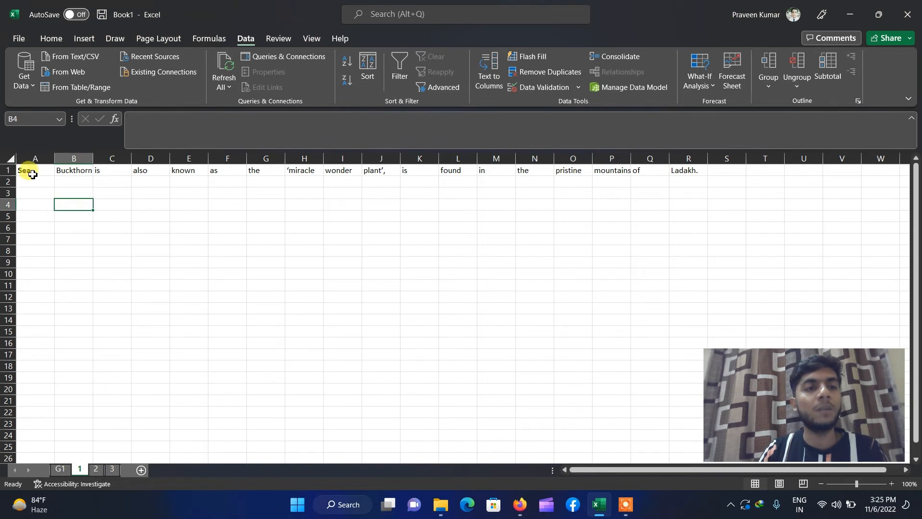
- Enter 'Sea | Buckthorn | is | also | known' in cell A3
left_click_drag(28, 171, 700, 171)
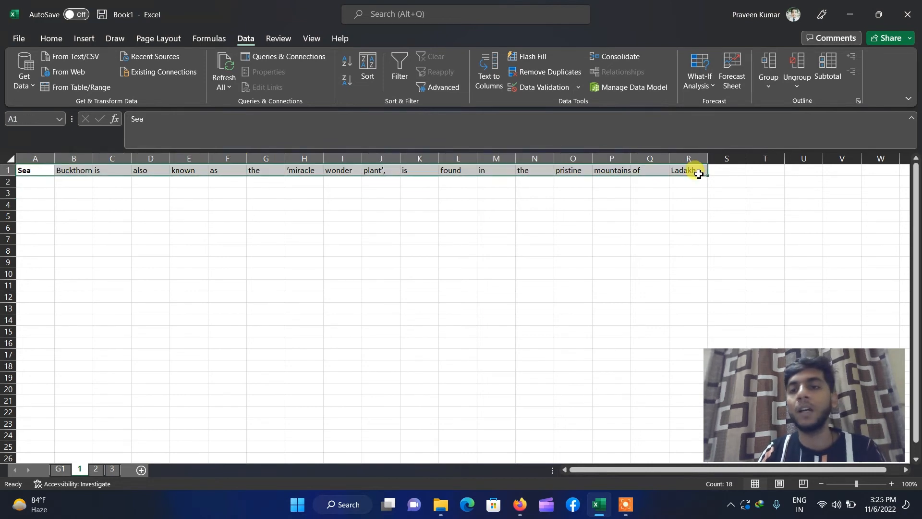
left_click(29, 191)
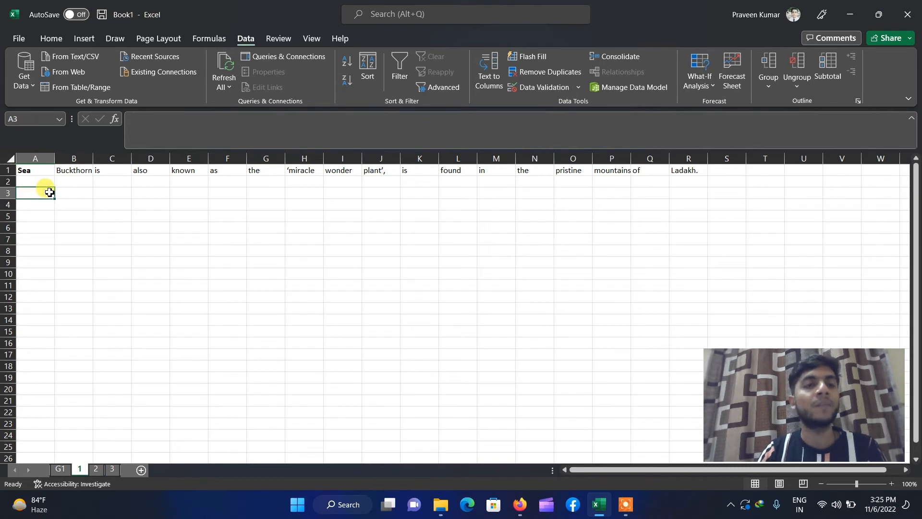
type("Sea | Buckthorn | is | also |")
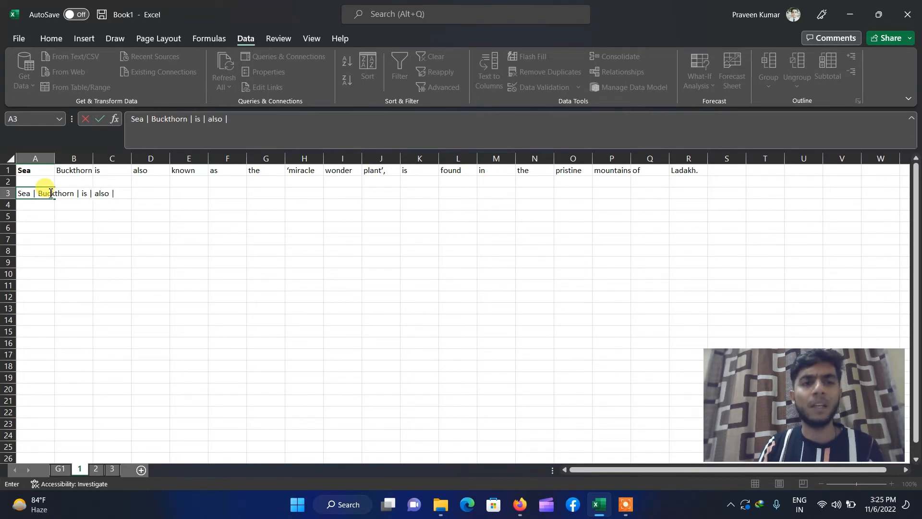
key("Return")
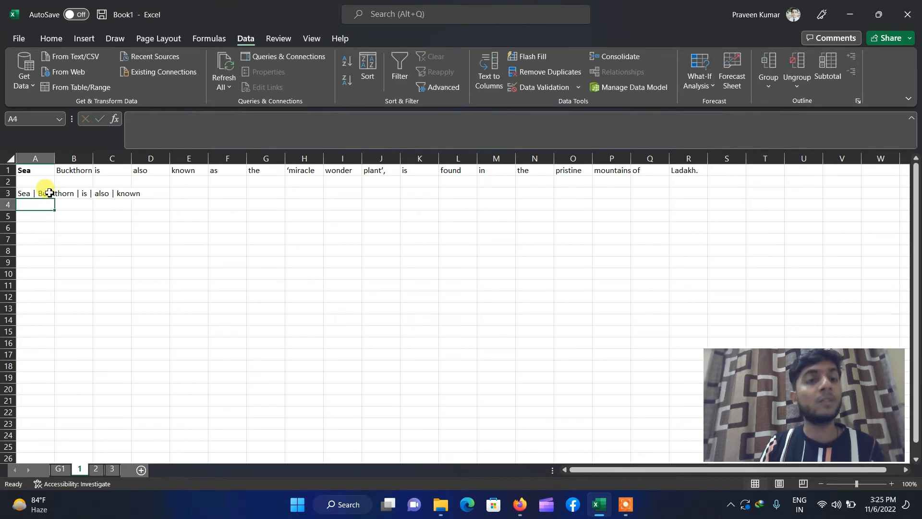
left_click(43, 249)
left_click(35, 195)
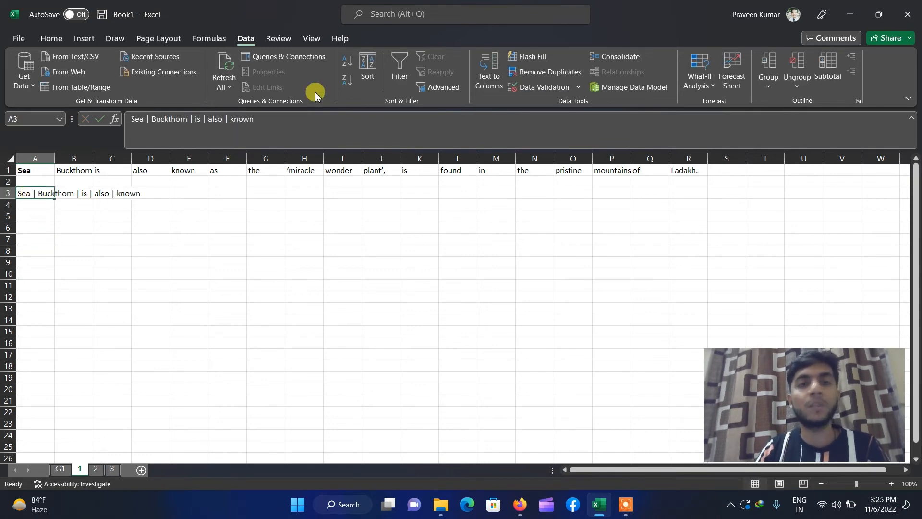
- Split A3 with Text to Columns, Delimited by Other '|' instead of Space
left_click(489, 95)
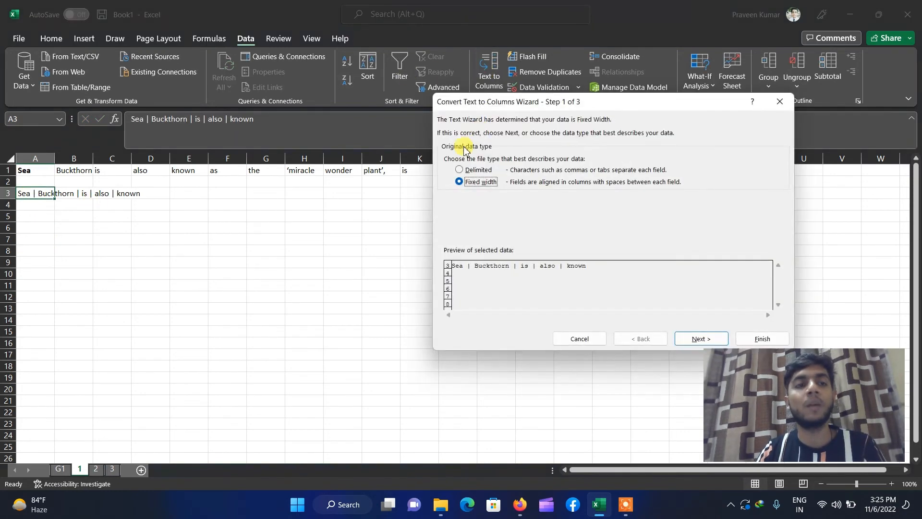
left_click(482, 173)
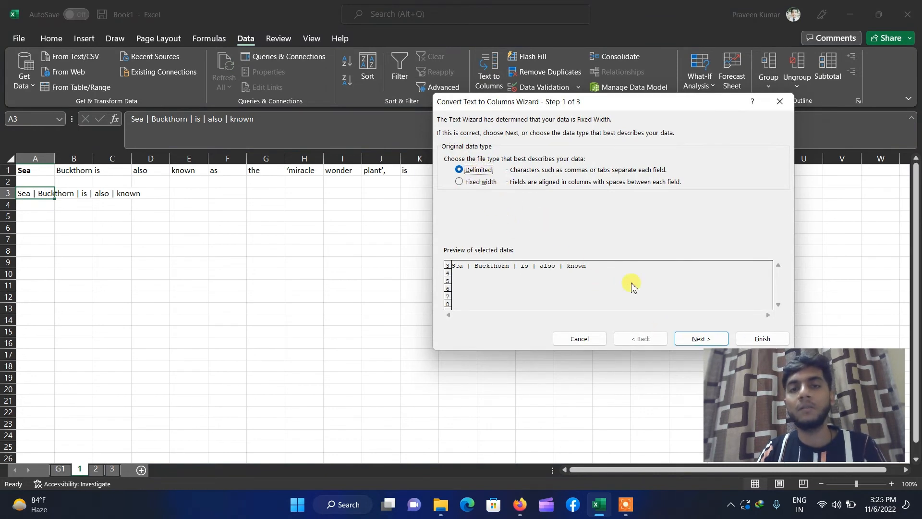
left_click(700, 338)
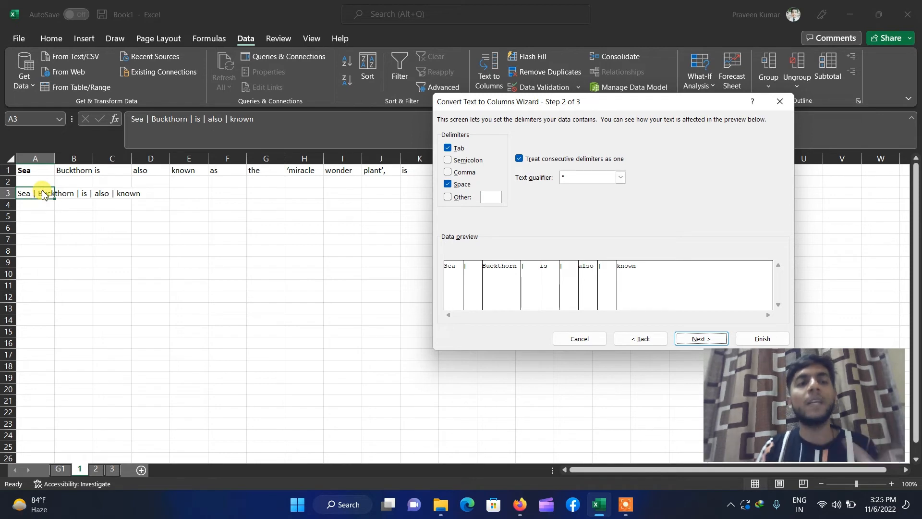
left_click(448, 184)
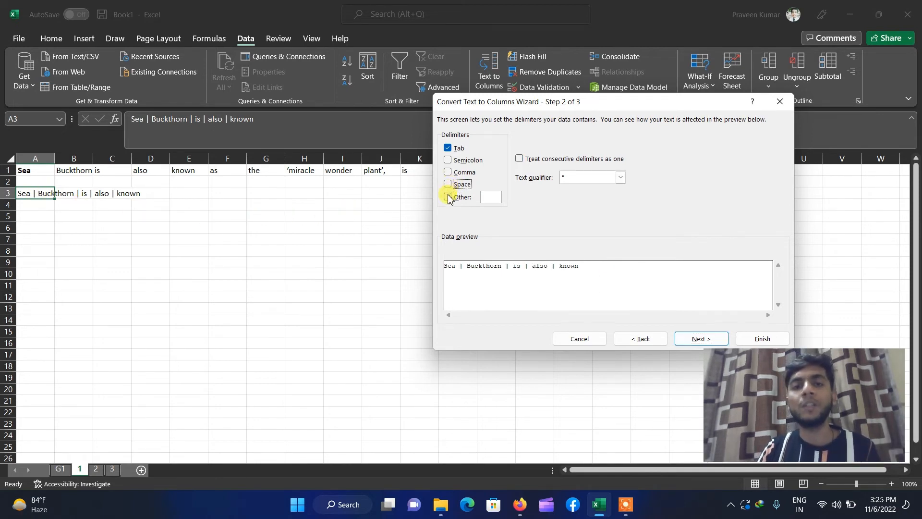
left_click(448, 198)
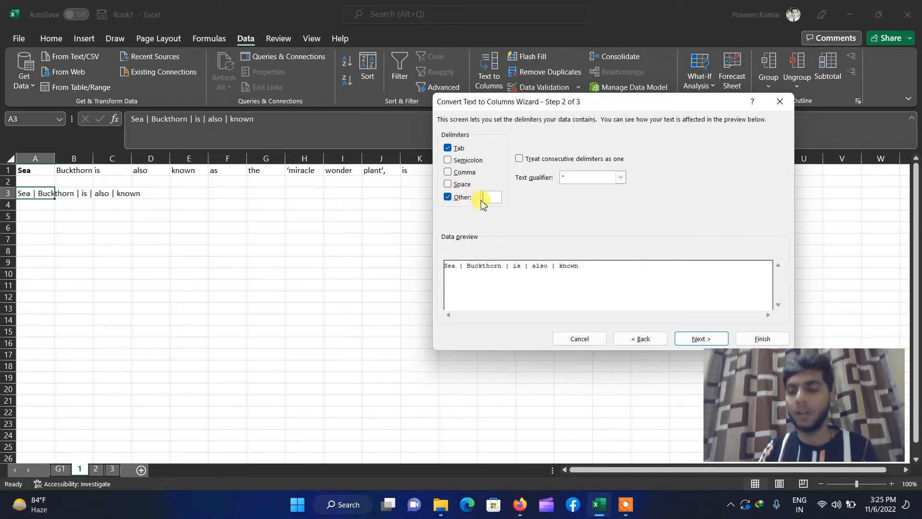
type("|")
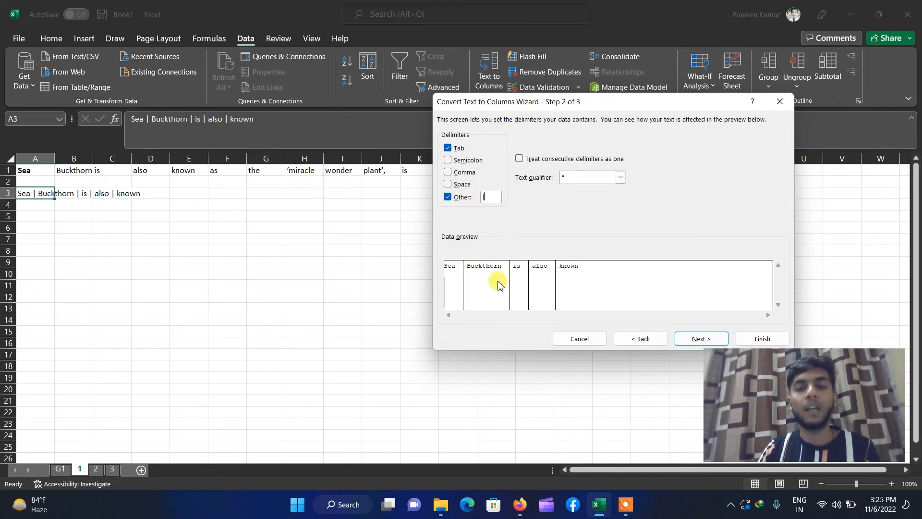
left_click(701, 338)
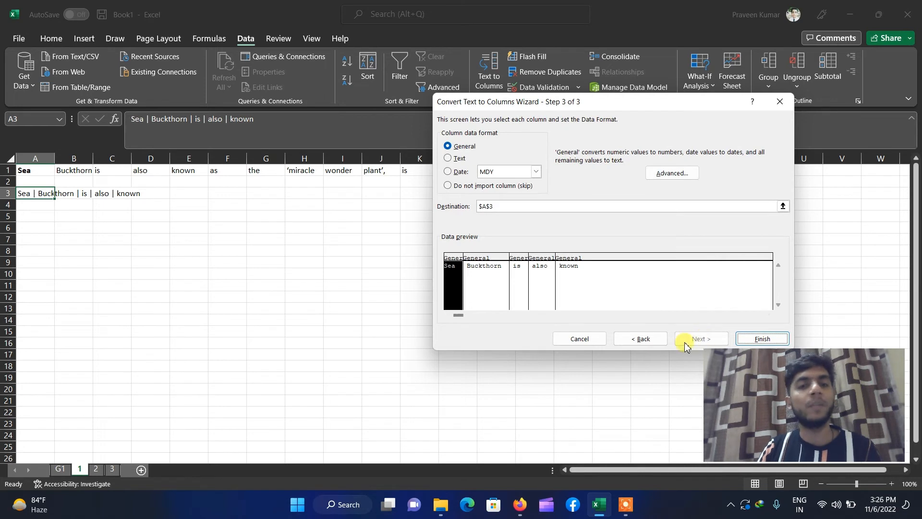
left_click(758, 339)
- Widen column B to fit 'Buckthorn', then clear all text from the sheet
left_click(187, 294)
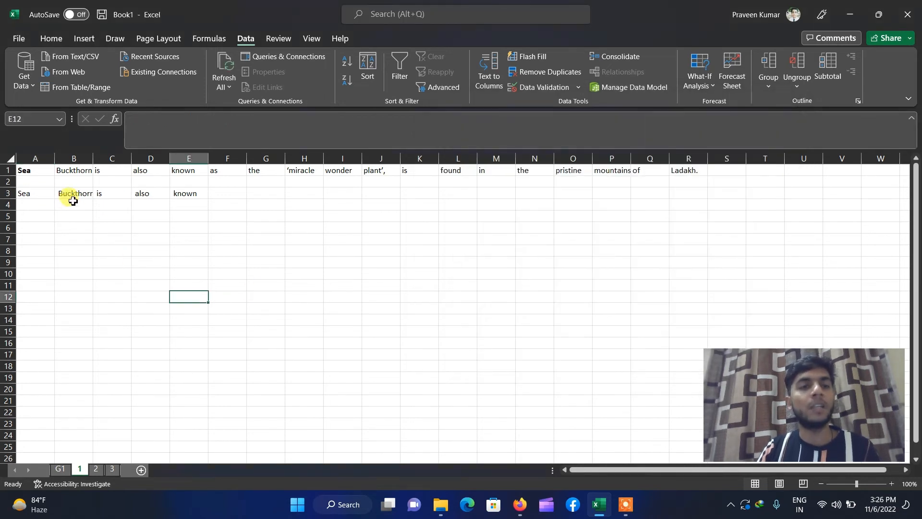
left_click_drag(94, 158, 97, 157)
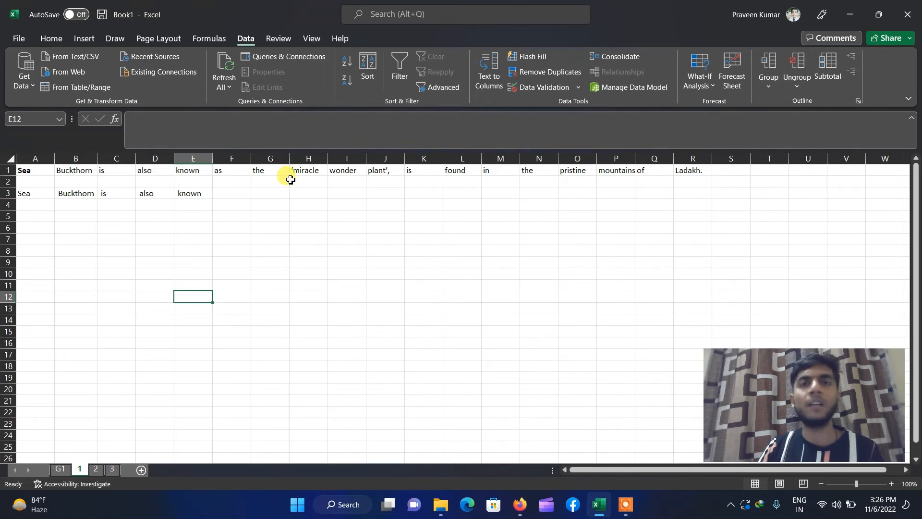
left_click(311, 225)
key("ctrl+a")
key("Delete")
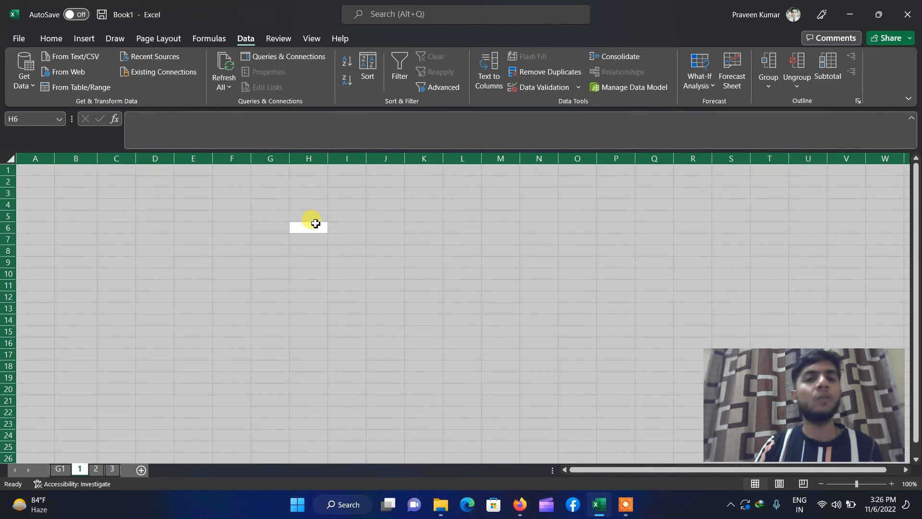
- Enter 1 in A1 and copy it down so the block holds 1s
left_click(316, 223)
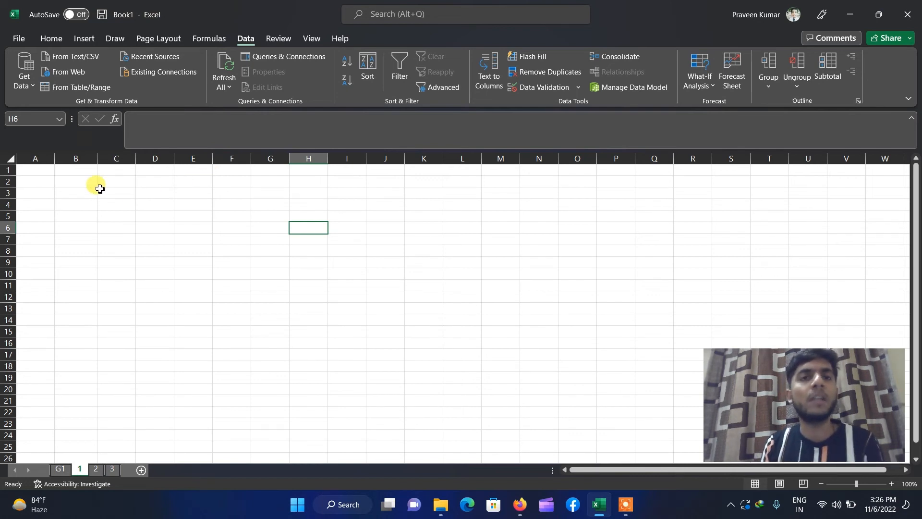
left_click(26, 158)
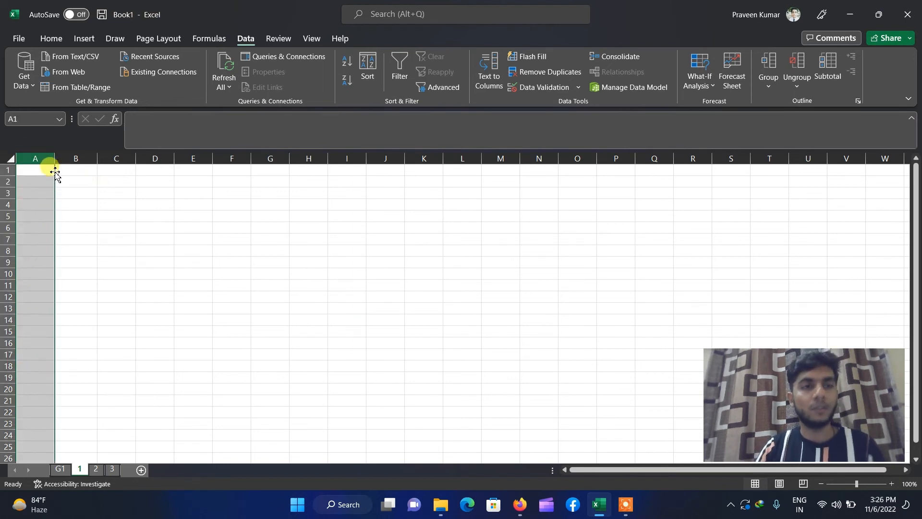
left_click(22, 183)
left_click_drag(28, 171, 509, 170)
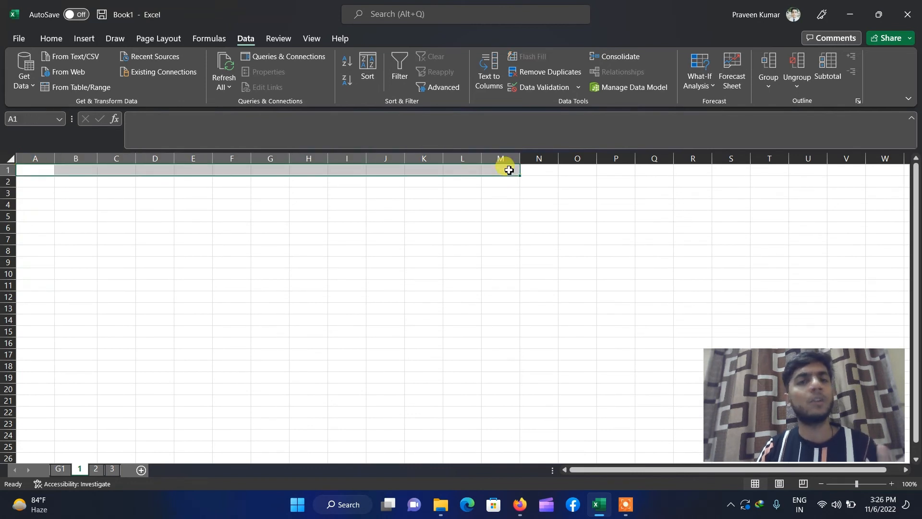
left_click(198, 244)
left_click(36, 170)
left_click(38, 186)
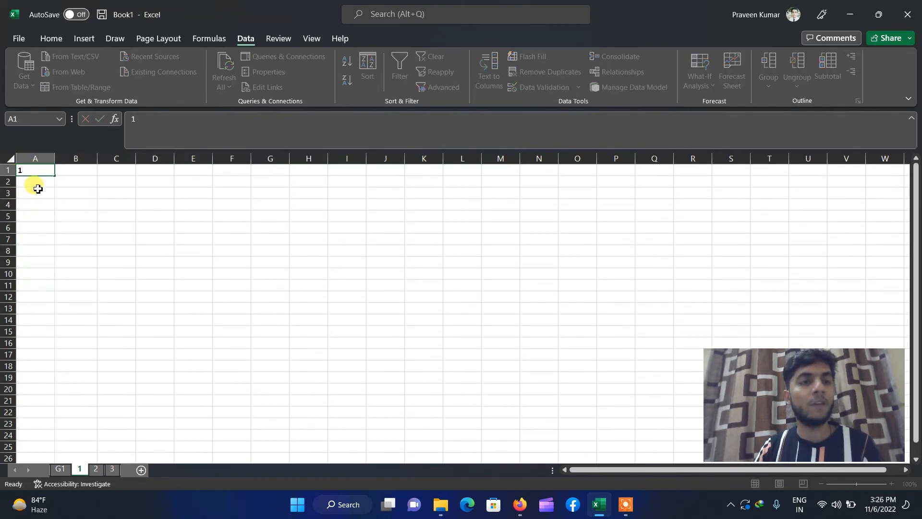
left_click(50, 171)
type("1")
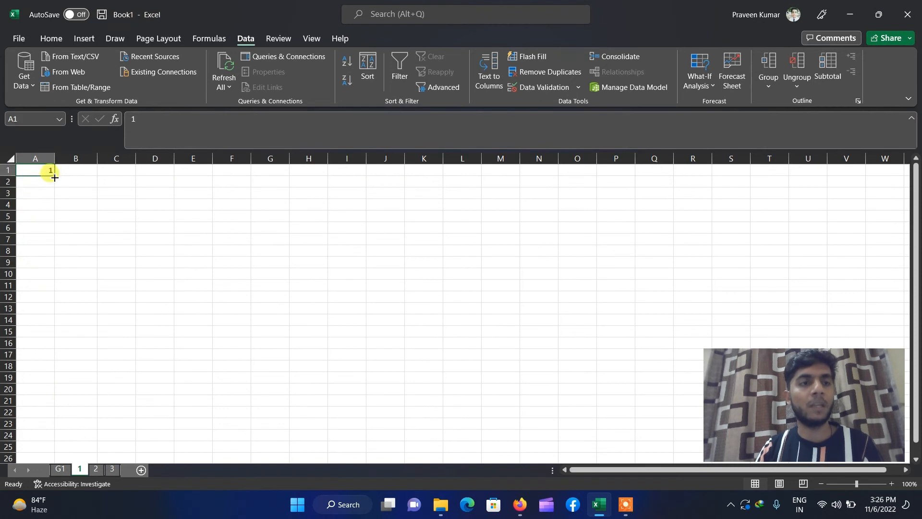
left_click_drag(55, 175, 56, 227)
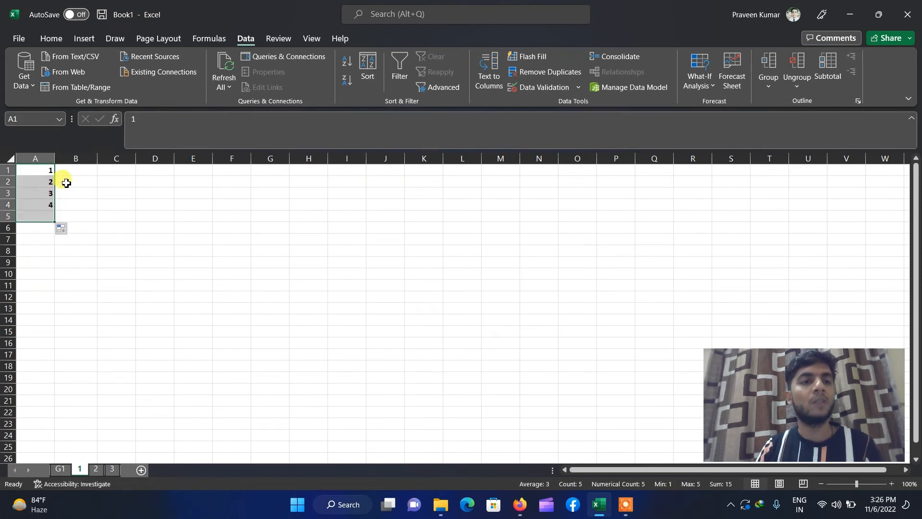
left_click(67, 174)
key("Left")
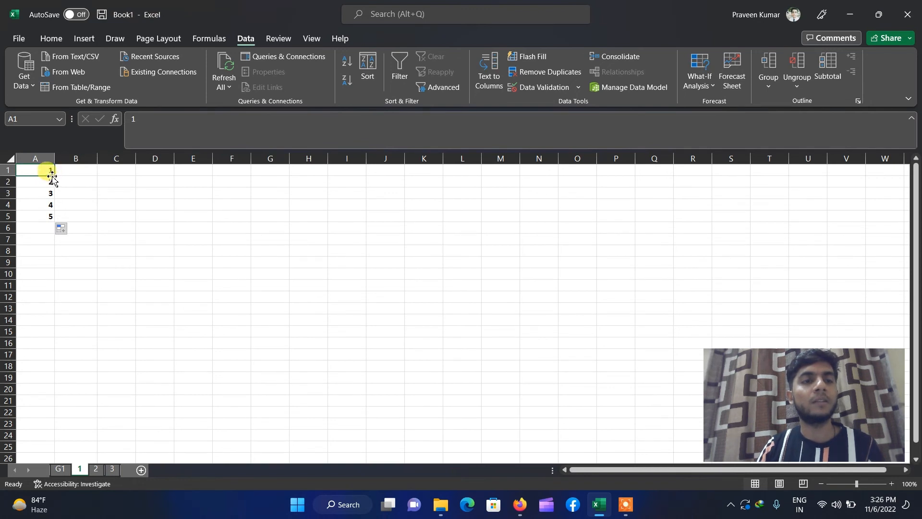
left_click_drag(52, 179, 86, 221)
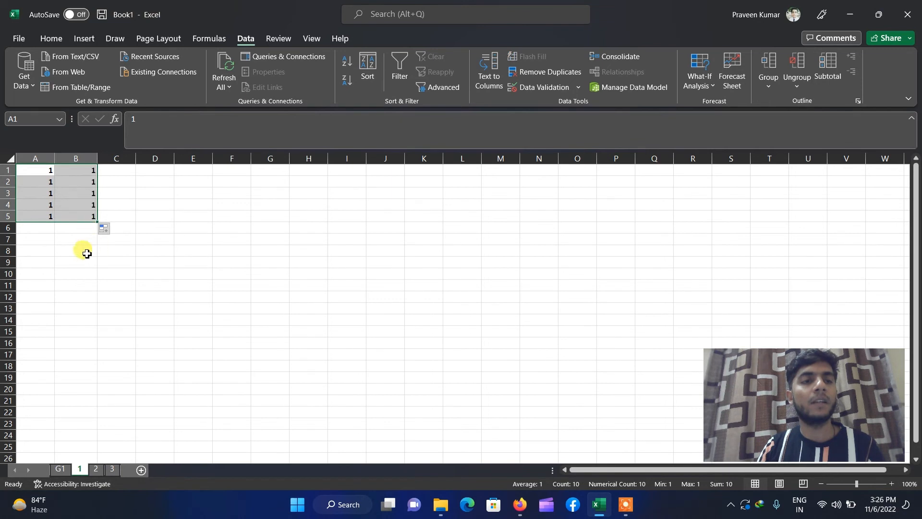
left_click(83, 239)
- Turn A2:A4 into 1, 2, 3 and B2:B5 into 1, 2, 3, 4, then select A1:B5
left_click(48, 181)
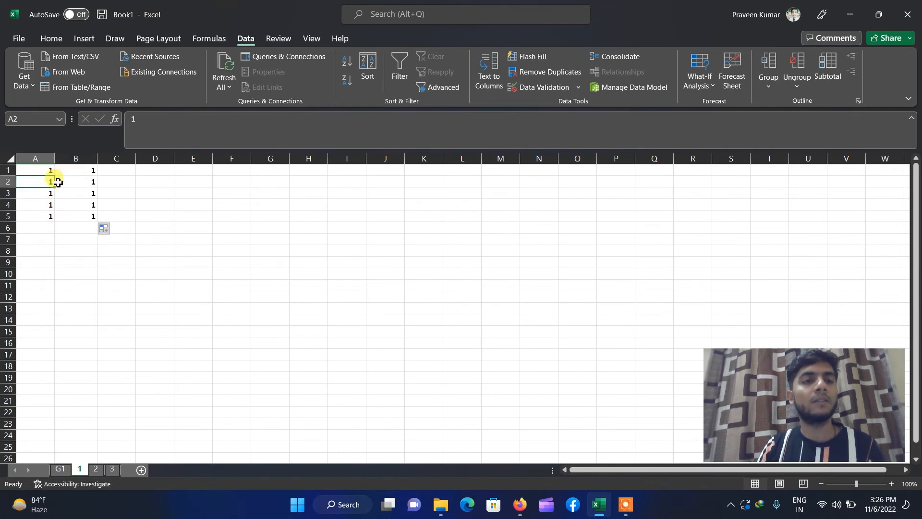
left_click_drag(57, 189, 55, 210)
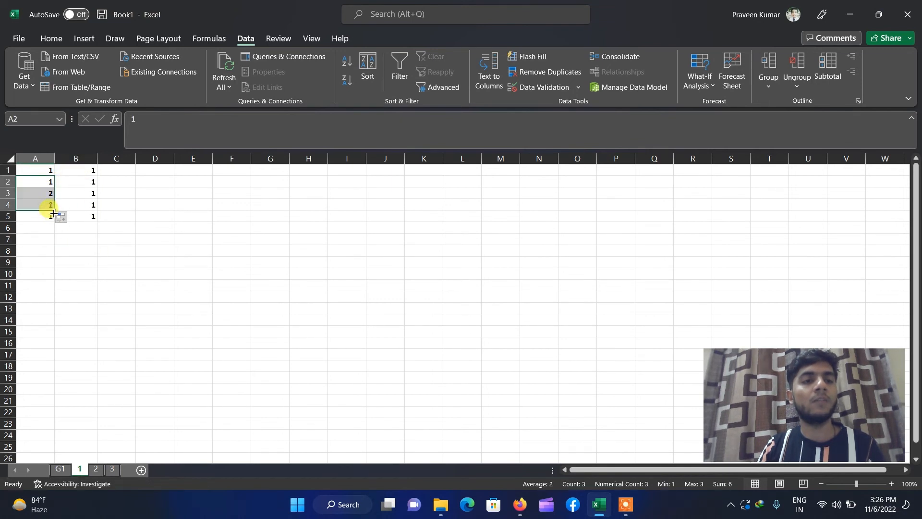
left_click(91, 185)
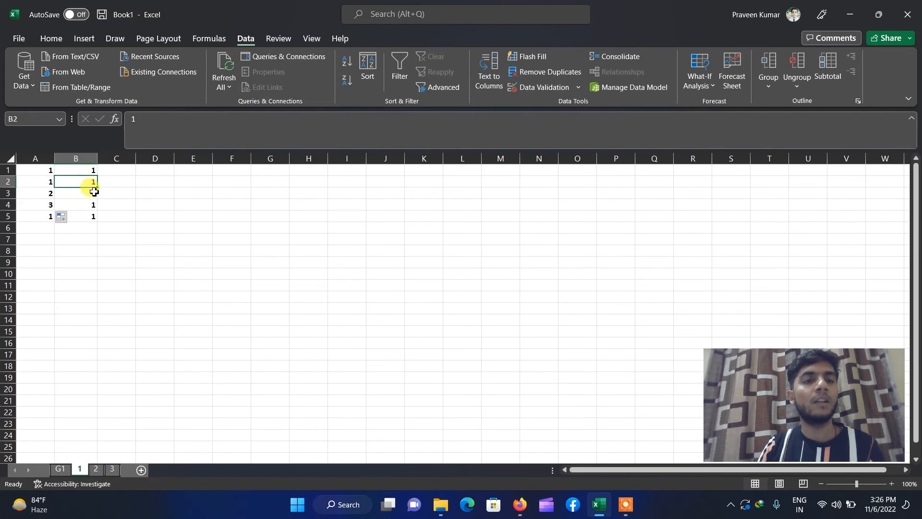
left_click_drag(97, 191, 90, 218)
left_click(84, 262)
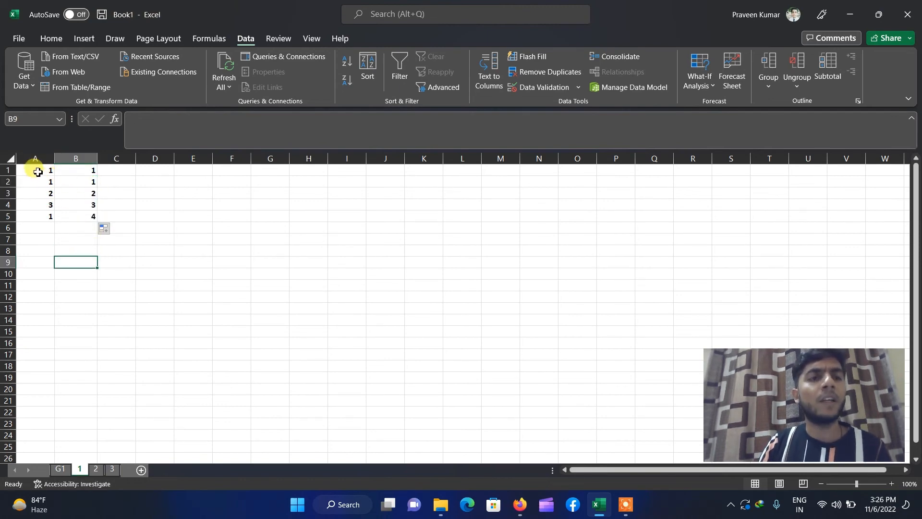
left_click_drag(38, 172, 77, 212)
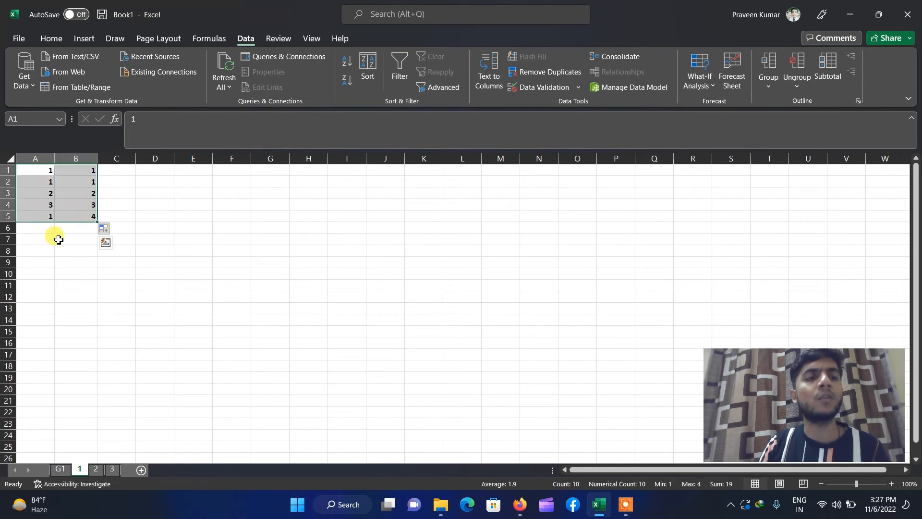
- Paste the copied A1:B5 numbers transposed into E1:I2 with Paste Special
key("ctrl+c")
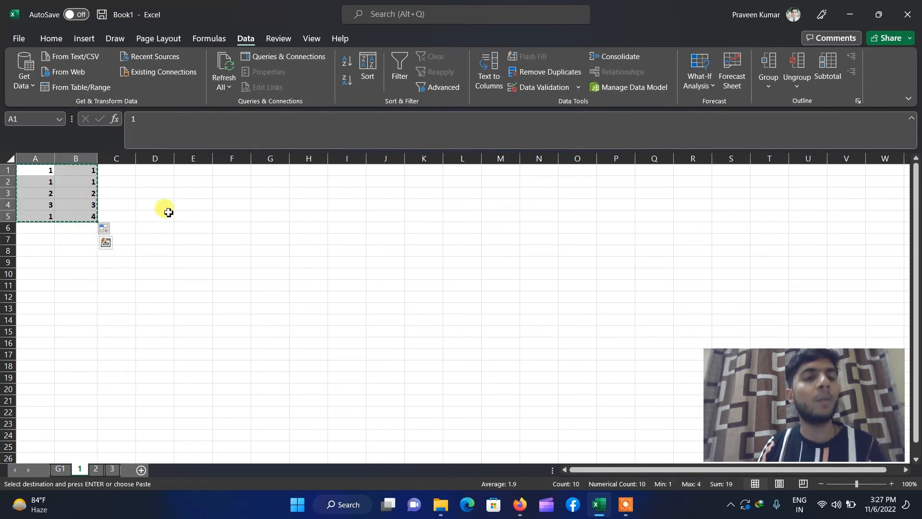
left_click(196, 173)
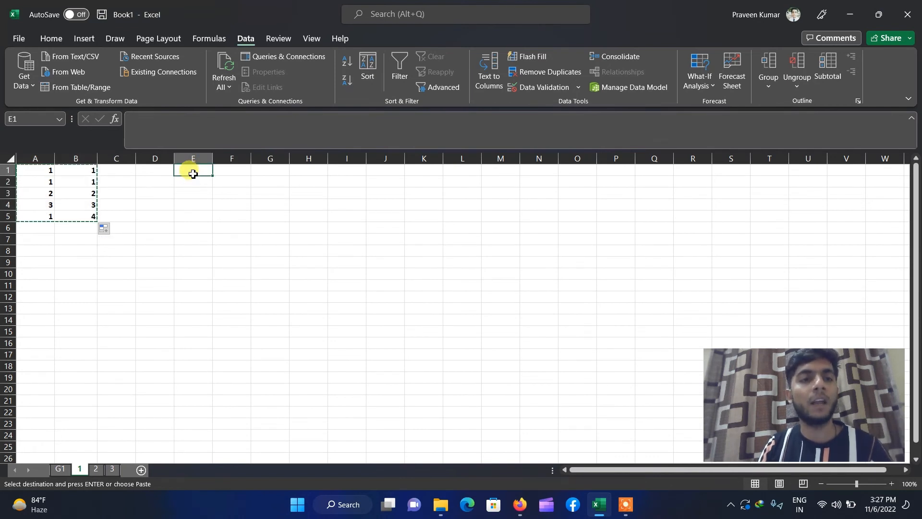
left_click(50, 39)
left_click(55, 85)
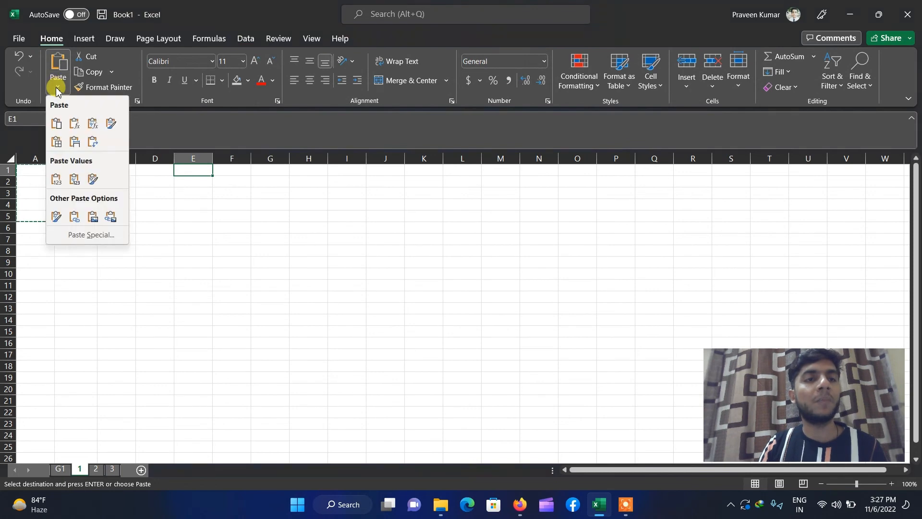
left_click(85, 235)
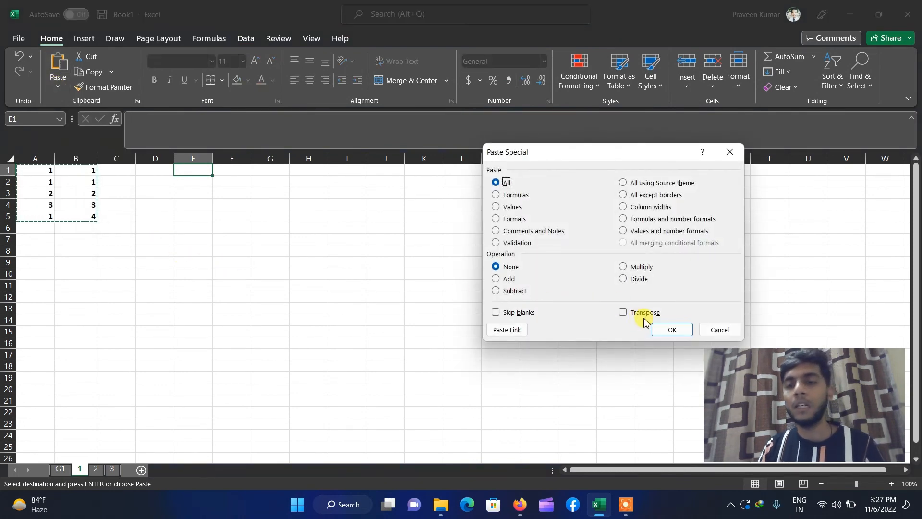
left_click(649, 315)
left_click(670, 329)
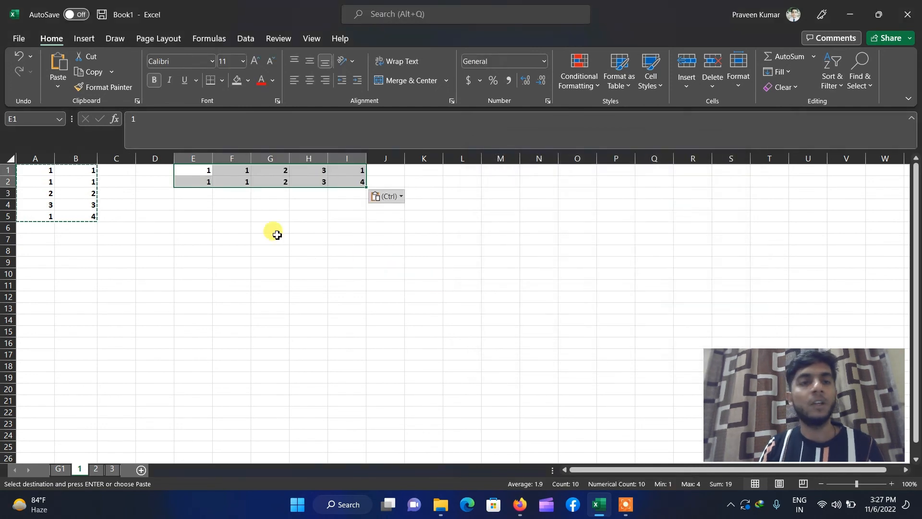
- Deselect the transposed block and select the entire sheet
left_click(224, 227)
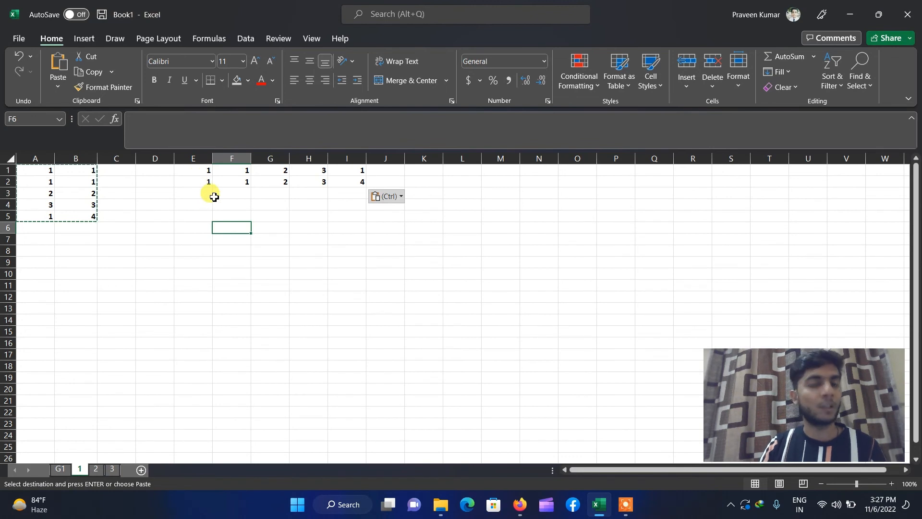
left_click(168, 226)
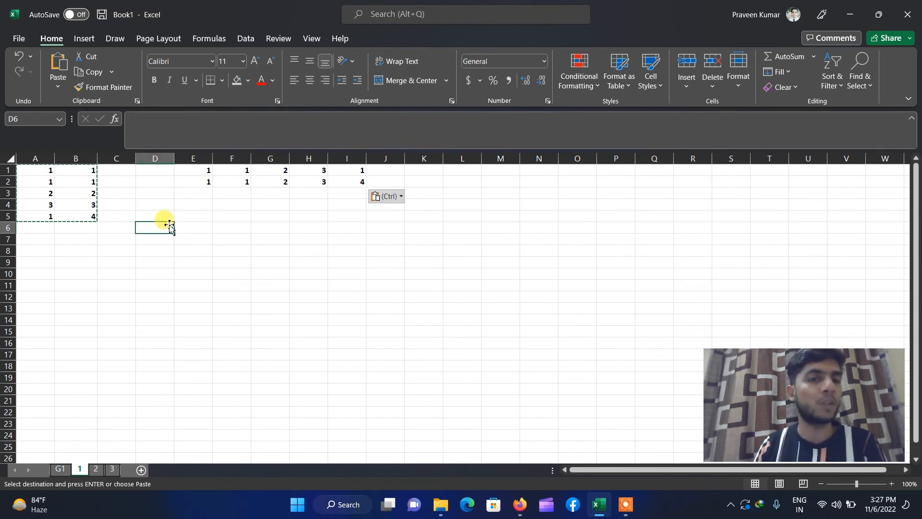
key("ctrl+a")
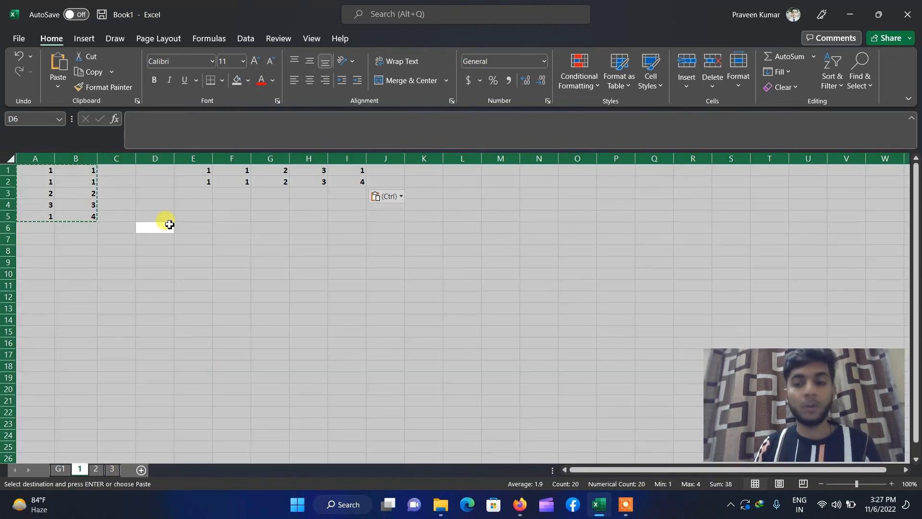
- Delete all sheet contents and enter 2 in cell A1
key("Delete")
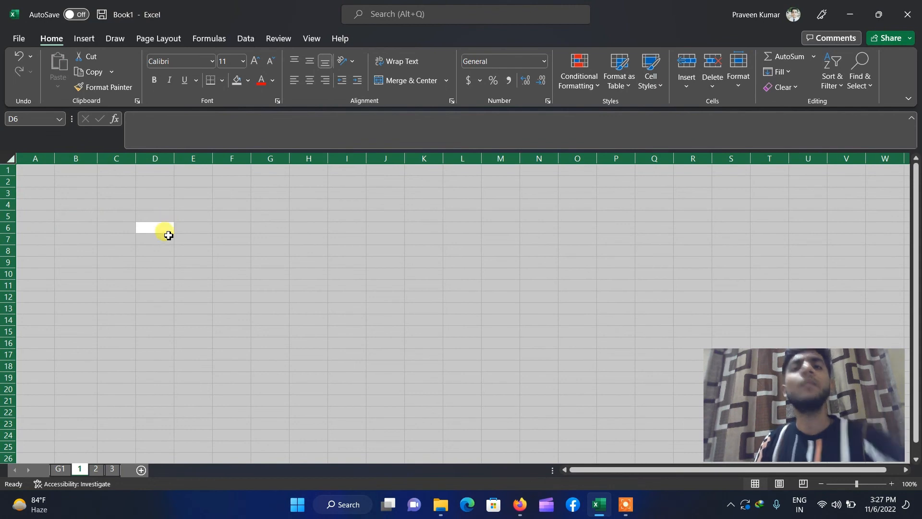
left_click(168, 239)
left_click(31, 170)
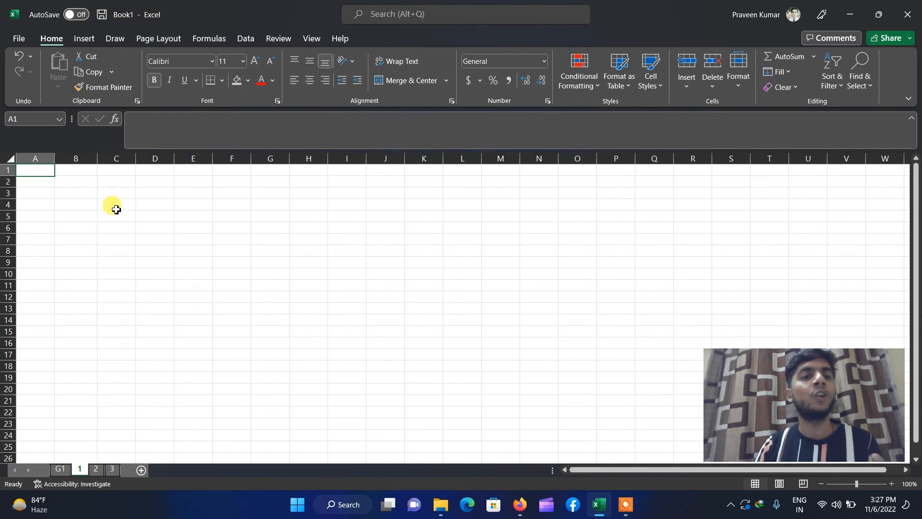
type("2")
left_click(117, 210)
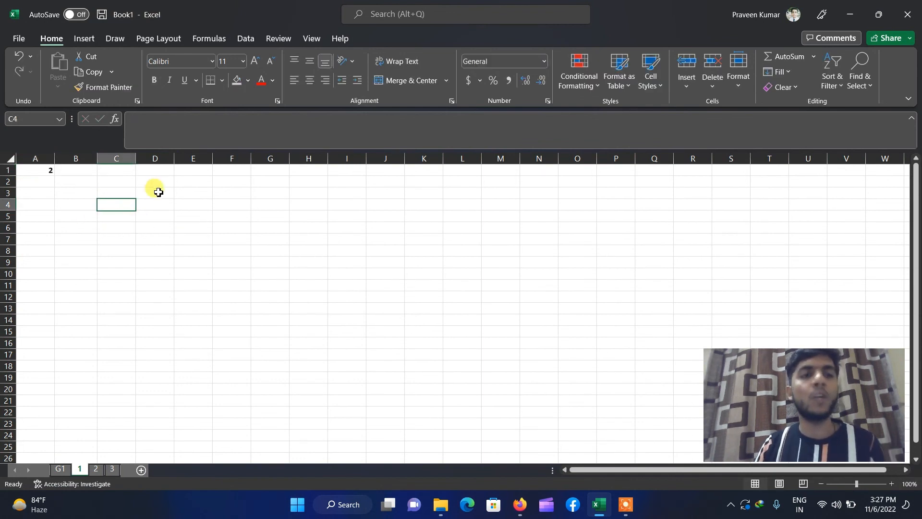
- Point out the destination cells G1, K4 and O4, then return to A1
left_click(237, 168)
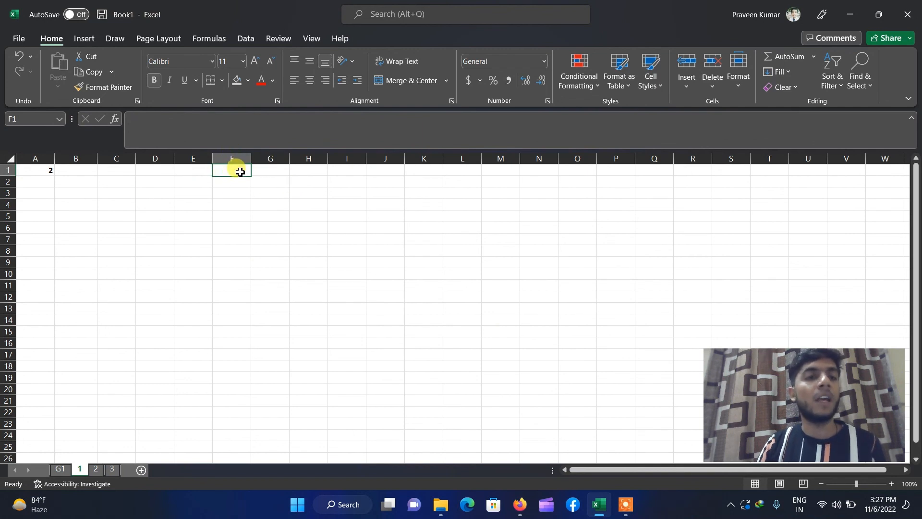
left_click(432, 205)
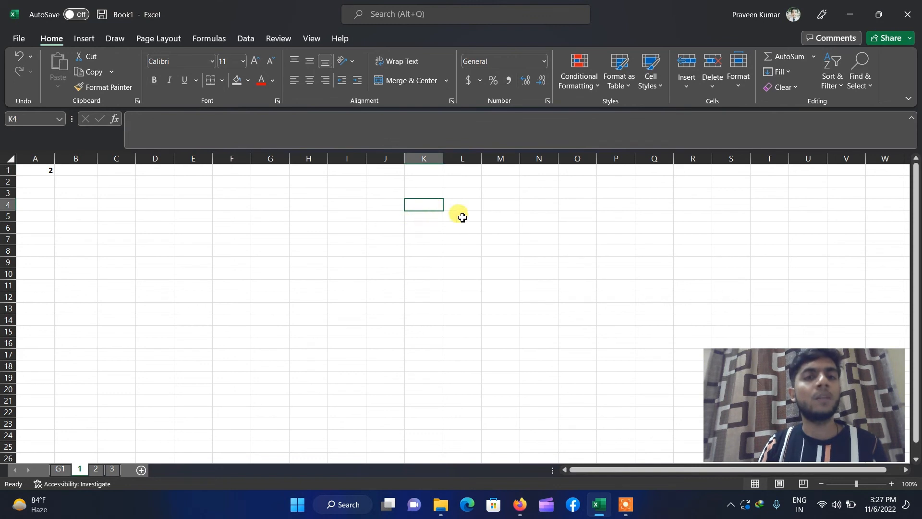
left_click(590, 205)
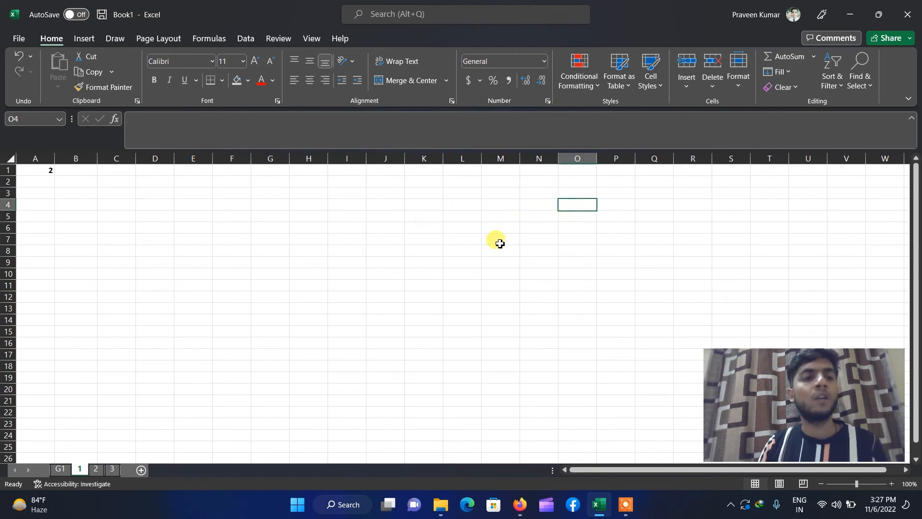
left_click(36, 173)
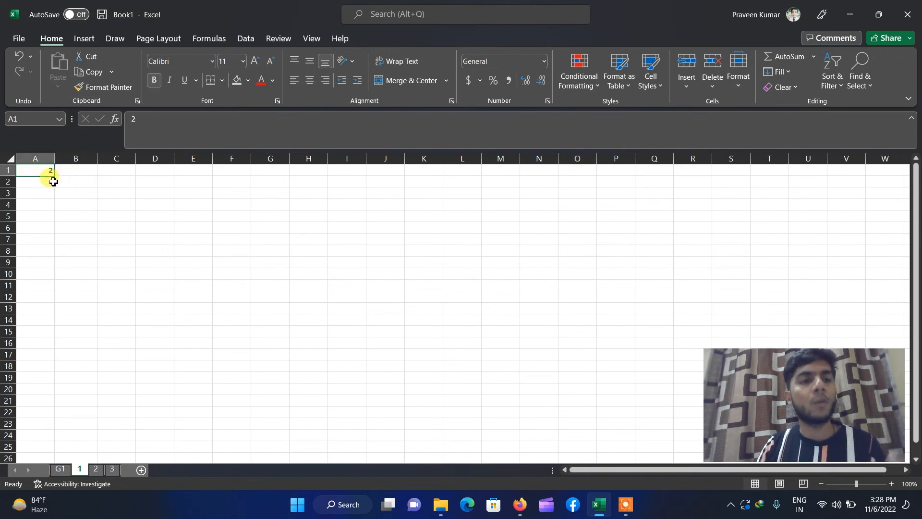
- Copy the 2 from A1 and paste it into G1, K4 and O4 together
key("ctrl+c")
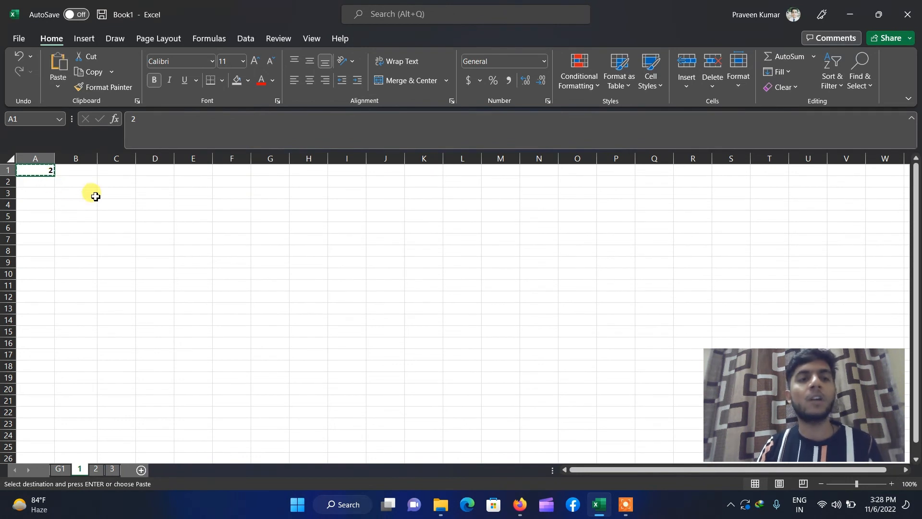
left_click(269, 171)
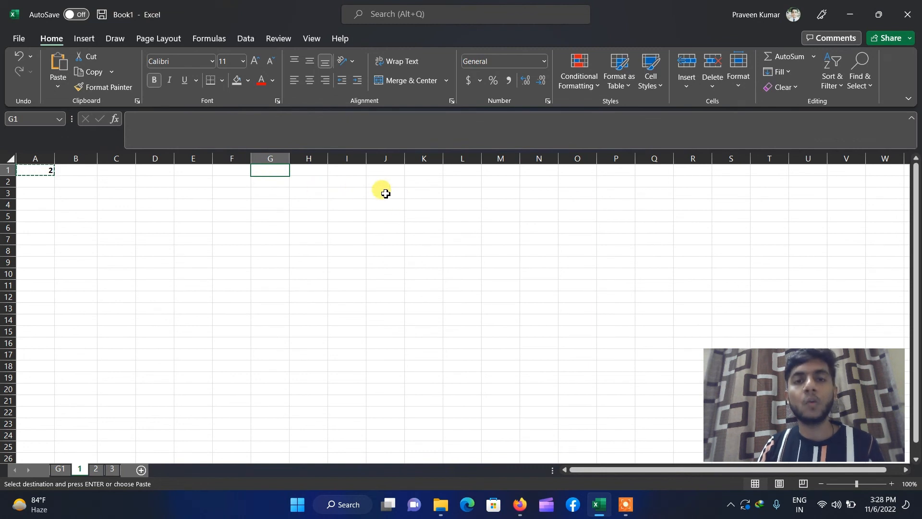
left_click(423, 204)
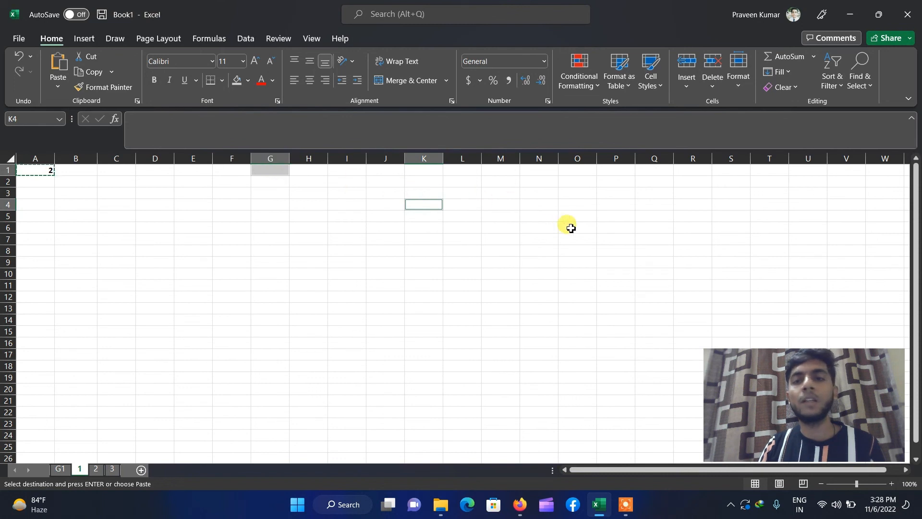
left_click(571, 205, "ctrl")
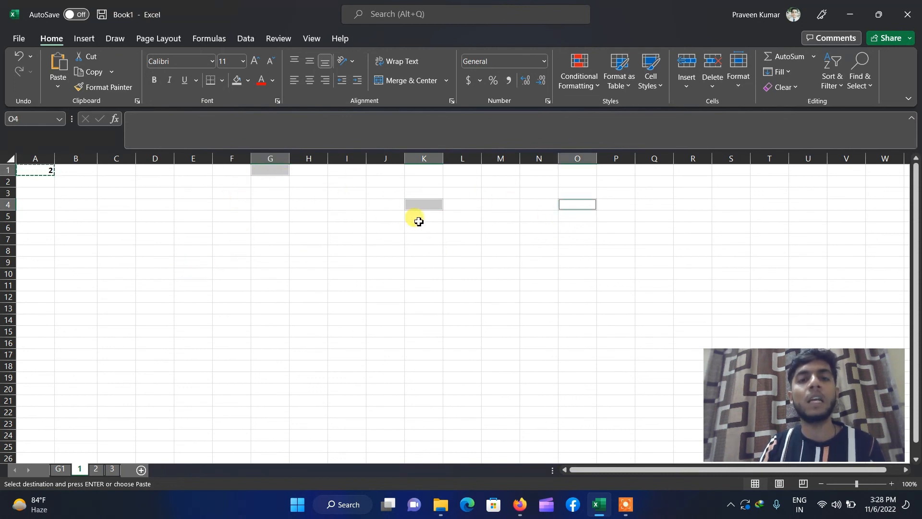
key("ctrl+v")
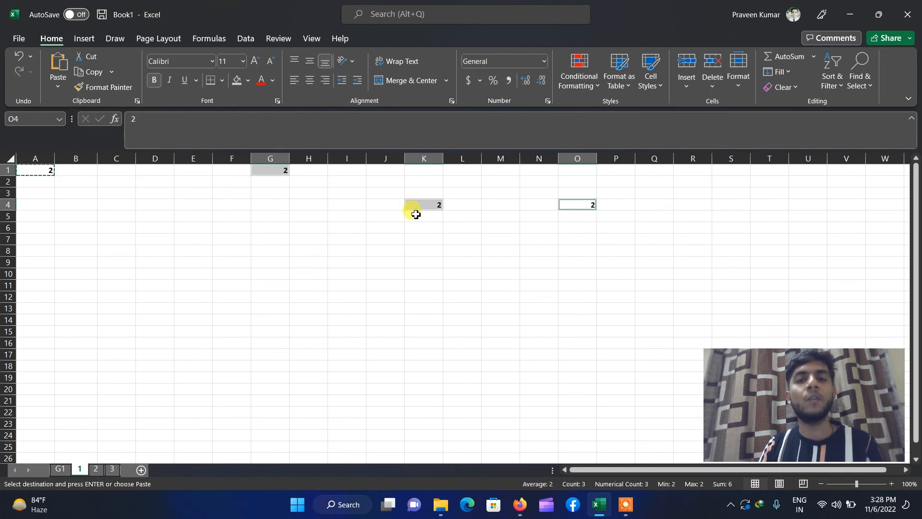
left_click(377, 232)
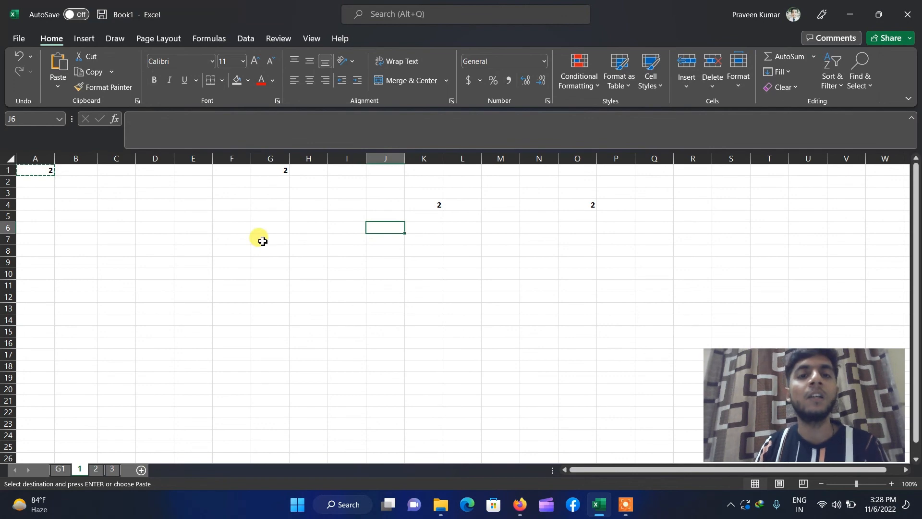